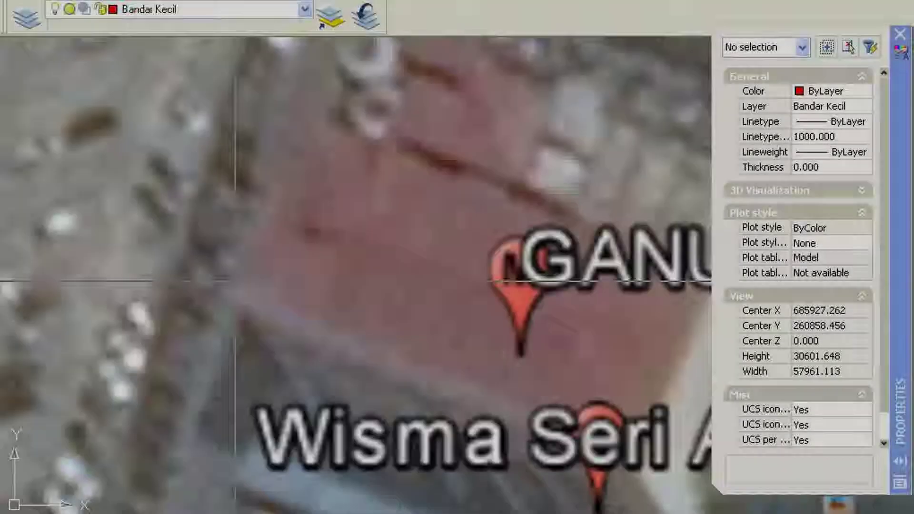
Scale up the TAPAK satellite image with its corner grip toward the parcel lines
{"action": "scroll", "coordinate": [316, 198], "scroll_direction": "up", "scroll_amount": 2}
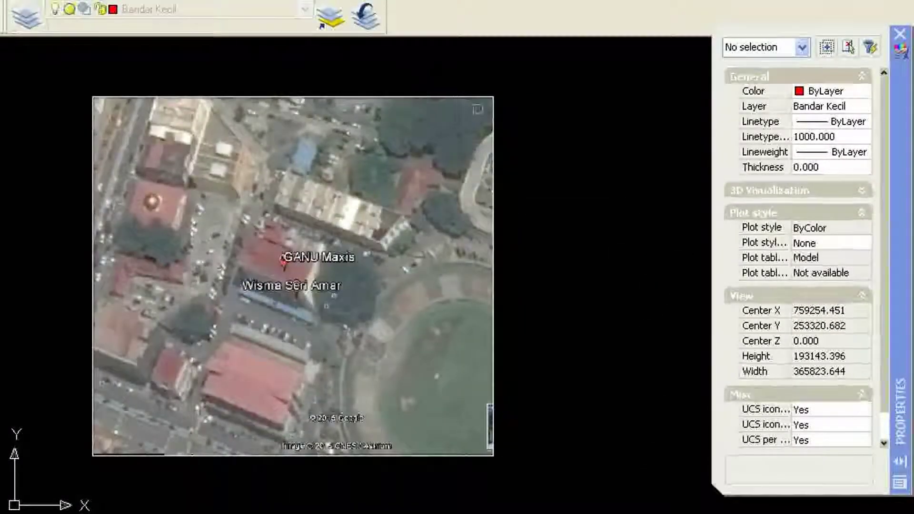
{"action": "scroll", "coordinate": [299, 226], "scroll_direction": "up", "scroll_amount": 2}
{"action": "scroll", "coordinate": [325, 206], "scroll_direction": "down", "scroll_amount": 2}
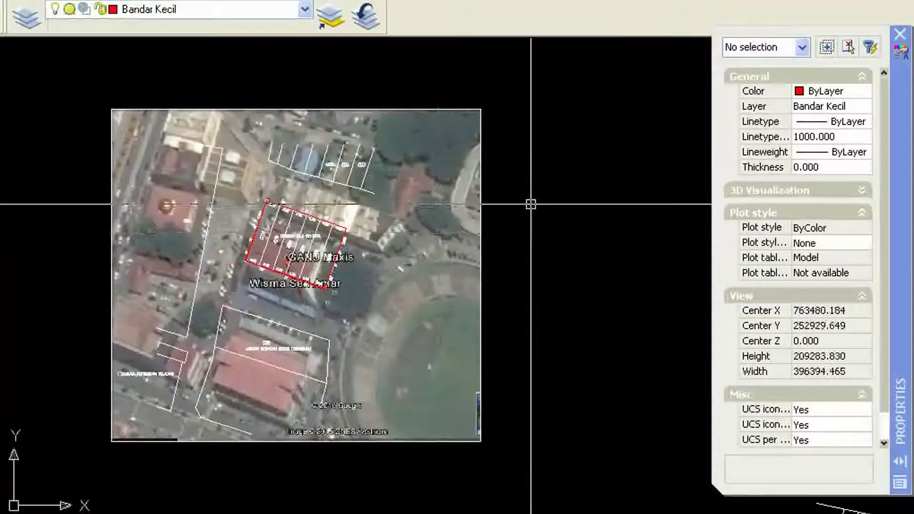
{"action": "left_click", "coordinate": [481, 205]}
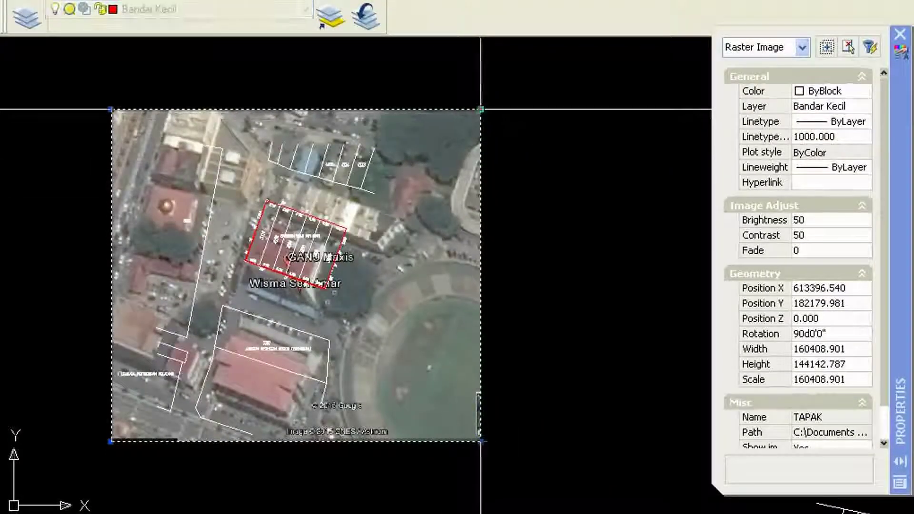
{"action": "left_click", "coordinate": [514, 80]}
{"action": "key", "text": "Escape"}
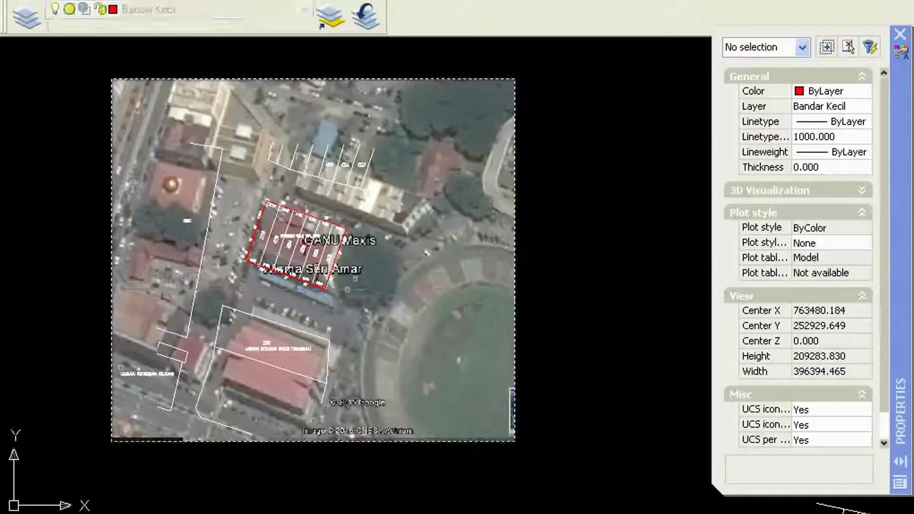
Rescale the image again so its buildings fit the traced red parcels
{"action": "scroll", "coordinate": [286, 186], "scroll_direction": "up", "scroll_amount": 4}
{"action": "scroll", "coordinate": [238, 190], "scroll_direction": "up", "scroll_amount": 2}
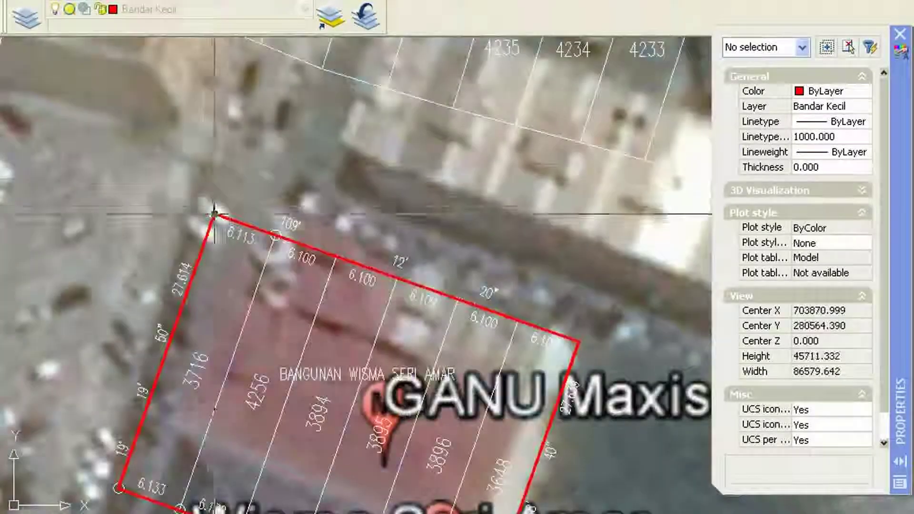
{"action": "scroll", "coordinate": [215, 214], "scroll_direction": "down", "scroll_amount": 5}
{"action": "scroll", "coordinate": [209, 178], "scroll_direction": "up", "scroll_amount": 2}
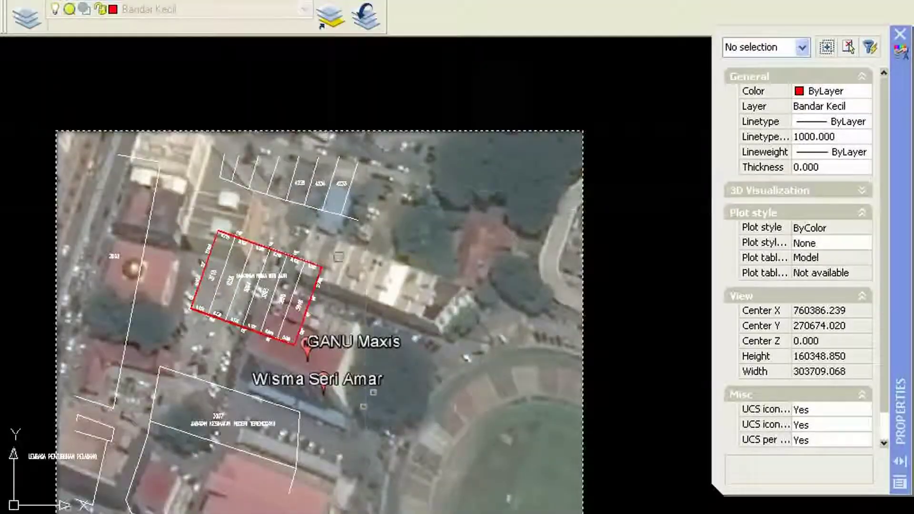
{"action": "scroll", "coordinate": [321, 138], "scroll_direction": "up", "scroll_amount": 3}
{"action": "scroll", "coordinate": [178, 149], "scroll_direction": "down", "scroll_amount": 2}
{"action": "scroll", "coordinate": [179, 149], "scroll_direction": "down", "scroll_amount": 2}
{"action": "scroll", "coordinate": [238, 190], "scroll_direction": "down", "scroll_amount": 2}
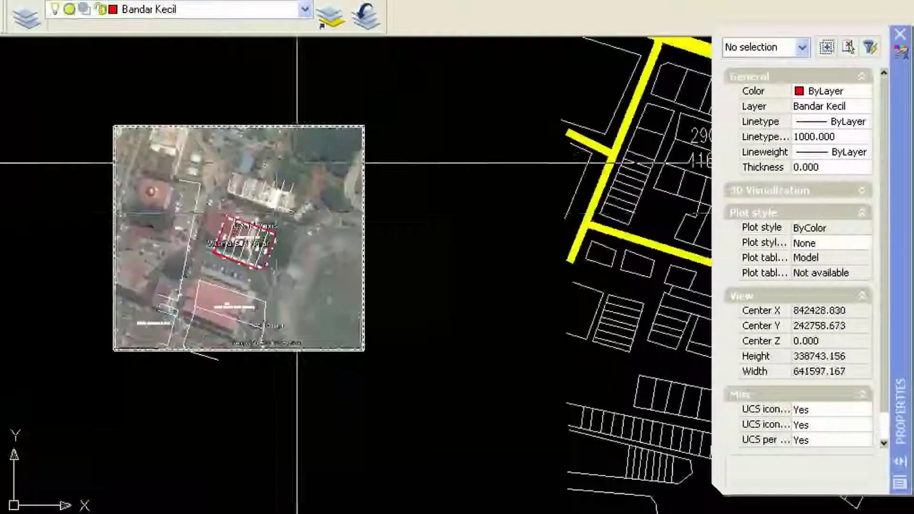
{"action": "scroll", "coordinate": [332, 268], "scroll_direction": "up", "scroll_amount": 2}
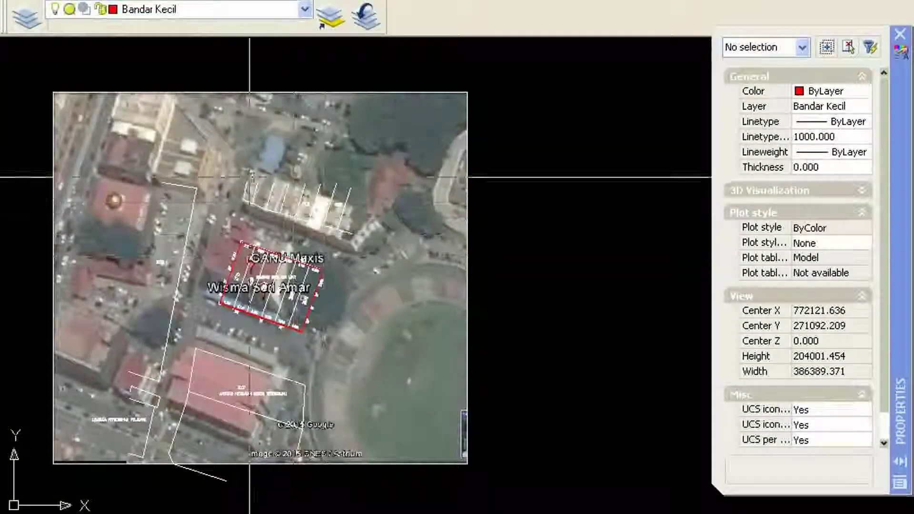
{"action": "scroll", "coordinate": [211, 238], "scroll_direction": "up", "scroll_amount": 2}
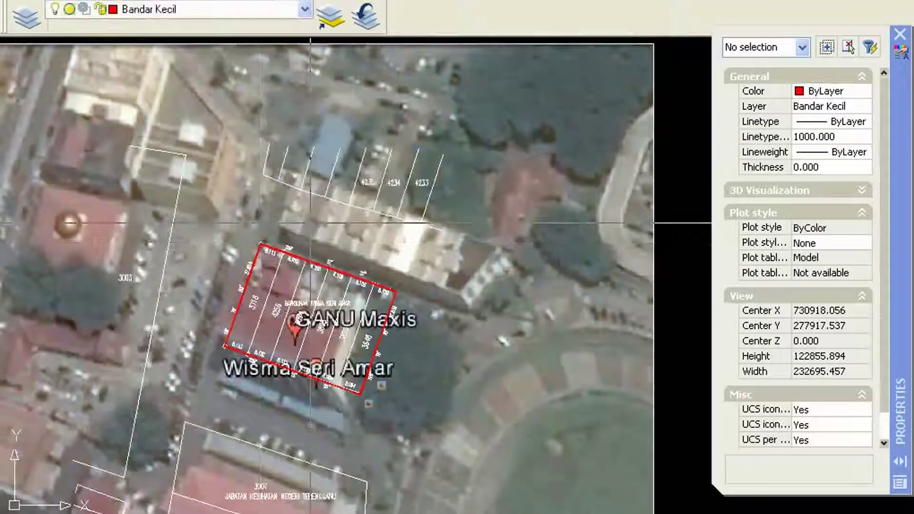
{"action": "scroll", "coordinate": [310, 222], "scroll_direction": "down", "scroll_amount": 2}
{"action": "left_click", "coordinate": [504, 127]}
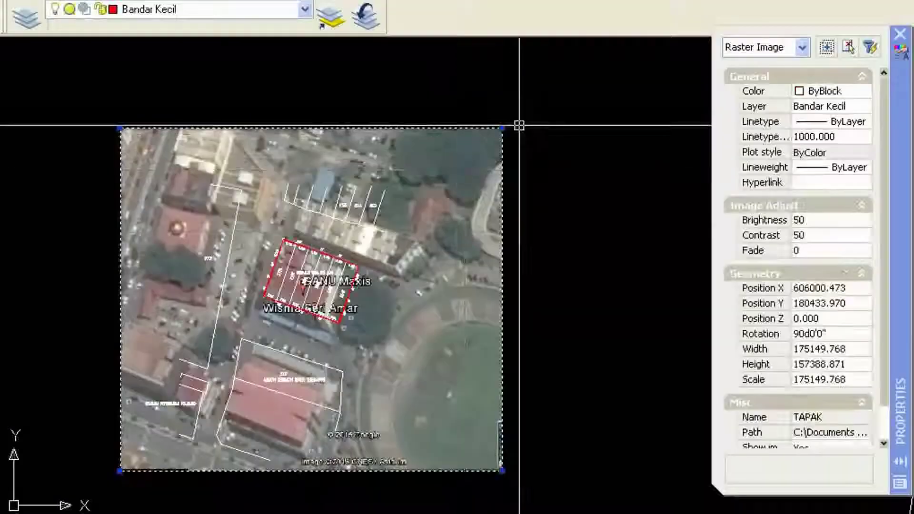
{"action": "left_click", "coordinate": [453, 167]}
{"action": "key", "text": "Escape"}
Move the image so the red parcel corner matches its buildings
{"action": "scroll", "coordinate": [280, 186], "scroll_direction": "up", "scroll_amount": 2}
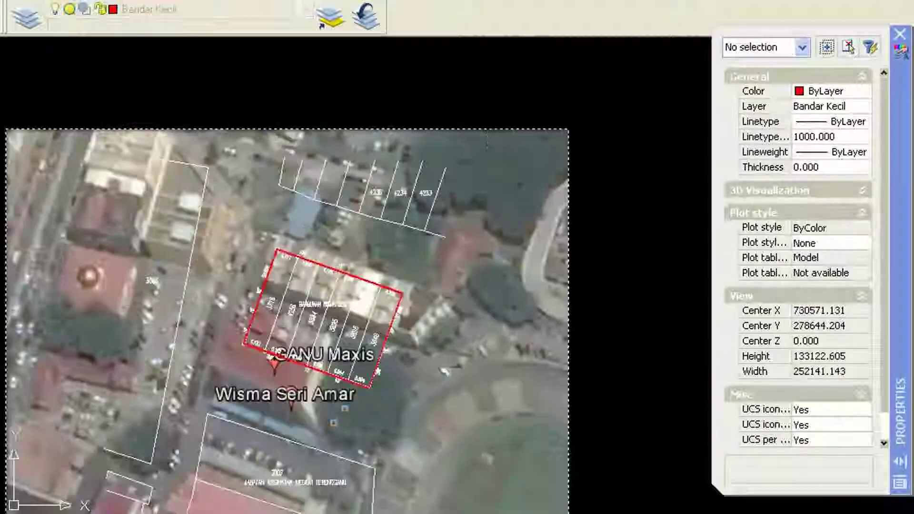
{"action": "scroll", "coordinate": [271, 233], "scroll_direction": "up", "scroll_amount": 3}
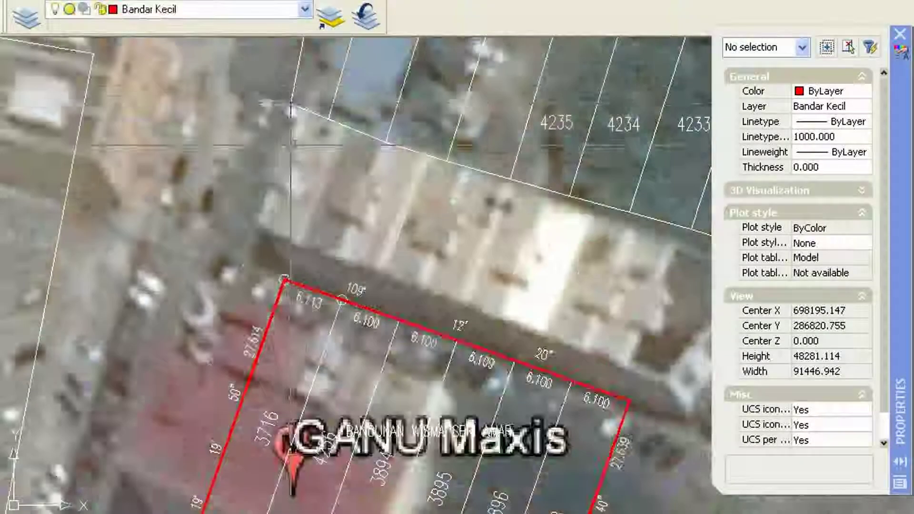
{"action": "scroll", "coordinate": [285, 241], "scroll_direction": "down", "scroll_amount": 5}
{"action": "scroll", "coordinate": [285, 243], "scroll_direction": "up", "scroll_amount": 2}
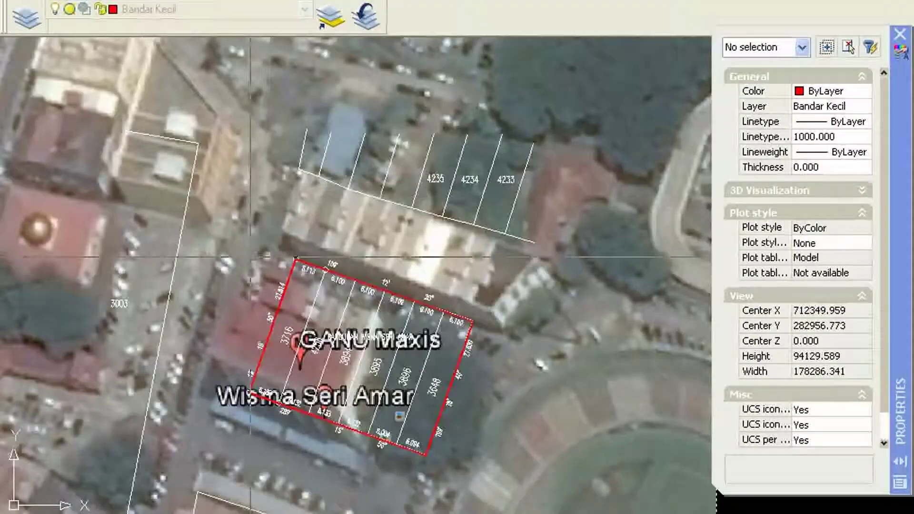
{"action": "left_click", "coordinate": [294, 260]}
{"action": "scroll", "coordinate": [380, 179], "scroll_direction": "down", "scroll_amount": 3}
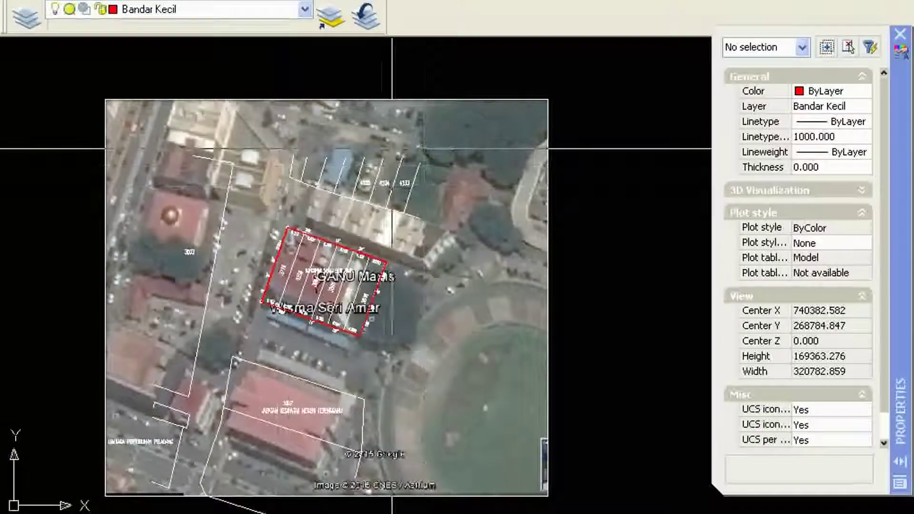
{"action": "scroll", "coordinate": [228, 159], "scroll_direction": "down", "scroll_amount": 3}
{"action": "scroll", "coordinate": [257, 146], "scroll_direction": "up", "scroll_amount": 2}
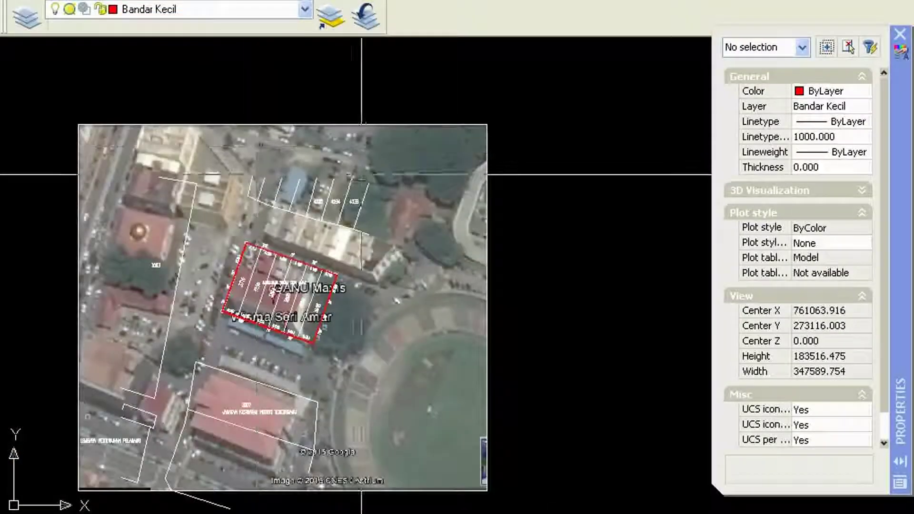
{"action": "scroll", "coordinate": [346, 213], "scroll_direction": "up", "scroll_amount": 2}
{"action": "scroll", "coordinate": [345, 190], "scroll_direction": "down", "scroll_amount": 5}
{"action": "scroll", "coordinate": [310, 218], "scroll_direction": "down", "scroll_amount": 2}
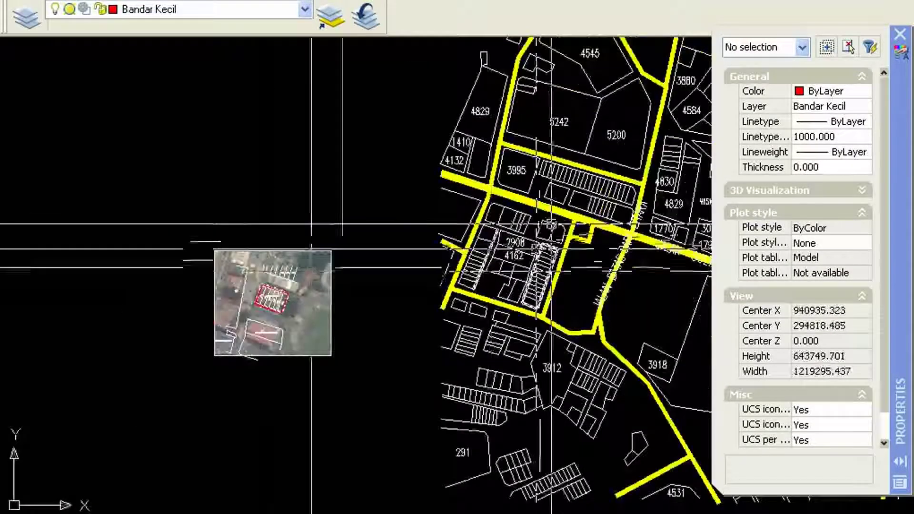
{"action": "scroll", "coordinate": [309, 218], "scroll_direction": "down", "scroll_amount": 4}
{"action": "scroll", "coordinate": [471, 239], "scroll_direction": "up", "scroll_amount": 8}
{"action": "scroll", "coordinate": [471, 239], "scroll_direction": "down", "scroll_amount": 4}
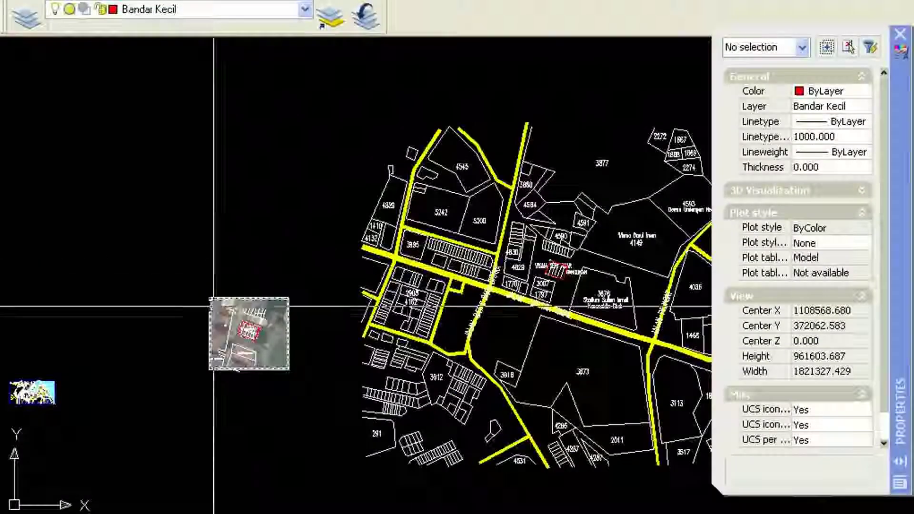
{"action": "scroll", "coordinate": [247, 323], "scroll_direction": "up", "scroll_amount": 6}
{"action": "scroll", "coordinate": [255, 307], "scroll_direction": "up", "scroll_amount": 2}
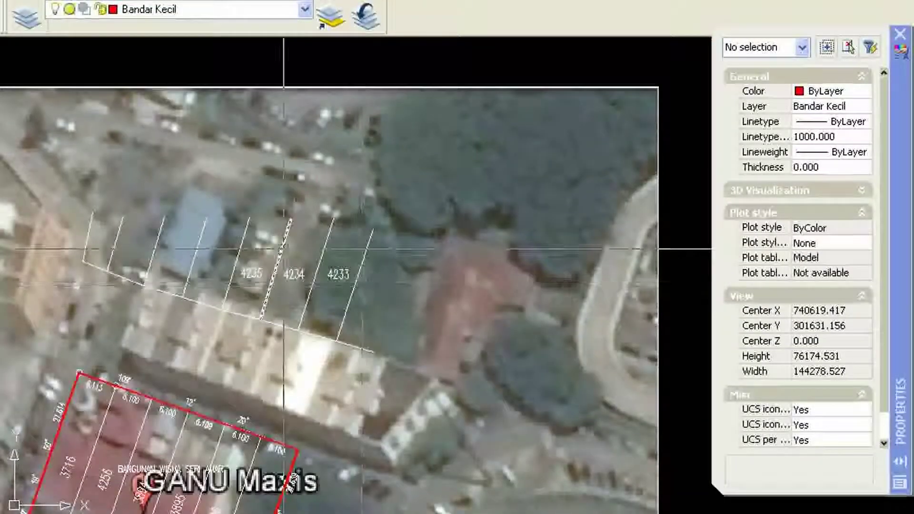
{"action": "scroll", "coordinate": [283, 248], "scroll_direction": "down", "scroll_amount": 2}
{"action": "scroll", "coordinate": [224, 265], "scroll_direction": "down", "scroll_amount": 2}
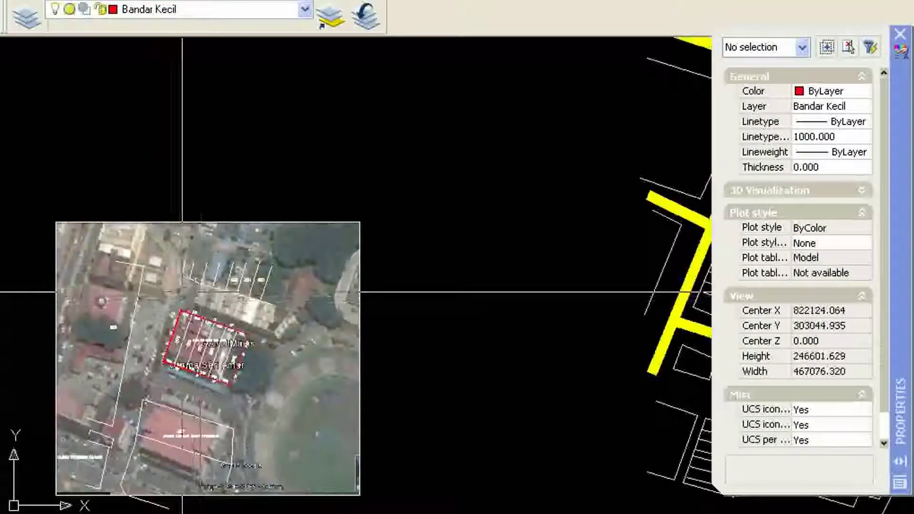
{"action": "scroll", "coordinate": [230, 325], "scroll_direction": "up", "scroll_amount": 3}
{"action": "scroll", "coordinate": [252, 291], "scroll_direction": "down", "scroll_amount": 2}
{"action": "scroll", "coordinate": [224, 262], "scroll_direction": "down", "scroll_amount": 1}
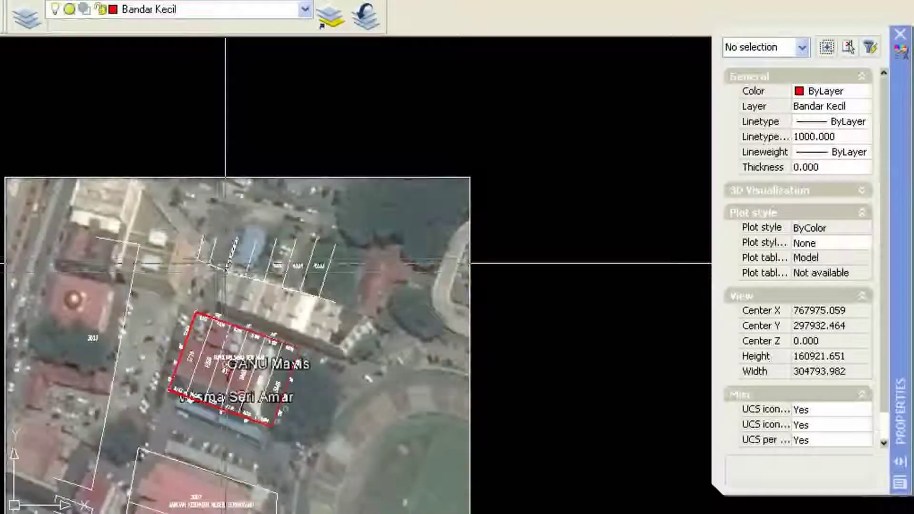
{"action": "scroll", "coordinate": [363, 267], "scroll_direction": "down", "scroll_amount": 3}
{"action": "scroll", "coordinate": [178, 345], "scroll_direction": "up", "scroll_amount": 2}
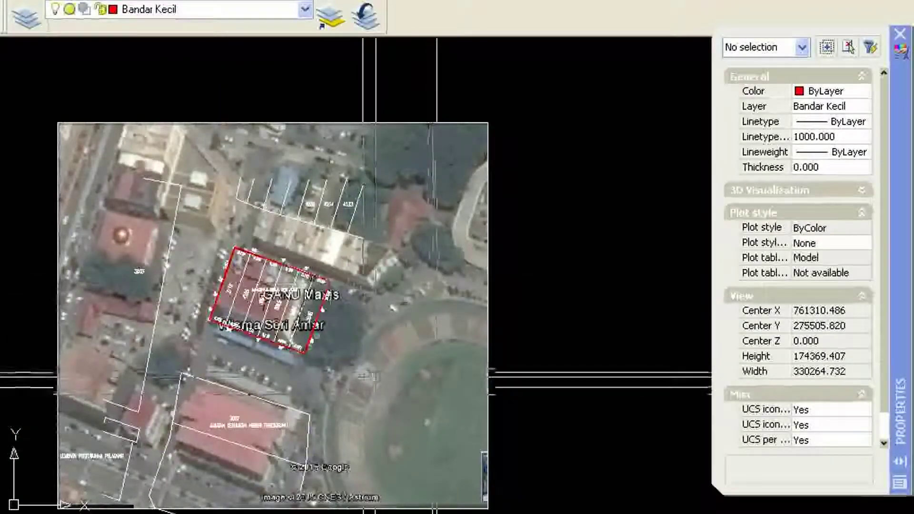
{"action": "scroll", "coordinate": [237, 337], "scroll_direction": "up", "scroll_amount": 2}
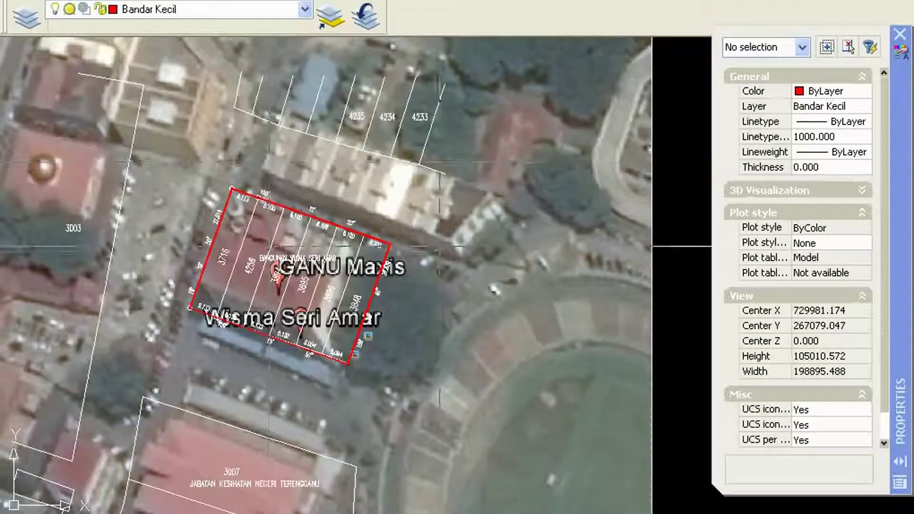
{"action": "scroll", "coordinate": [305, 295], "scroll_direction": "down", "scroll_amount": 5}
{"action": "scroll", "coordinate": [309, 261], "scroll_direction": "up", "scroll_amount": 2}
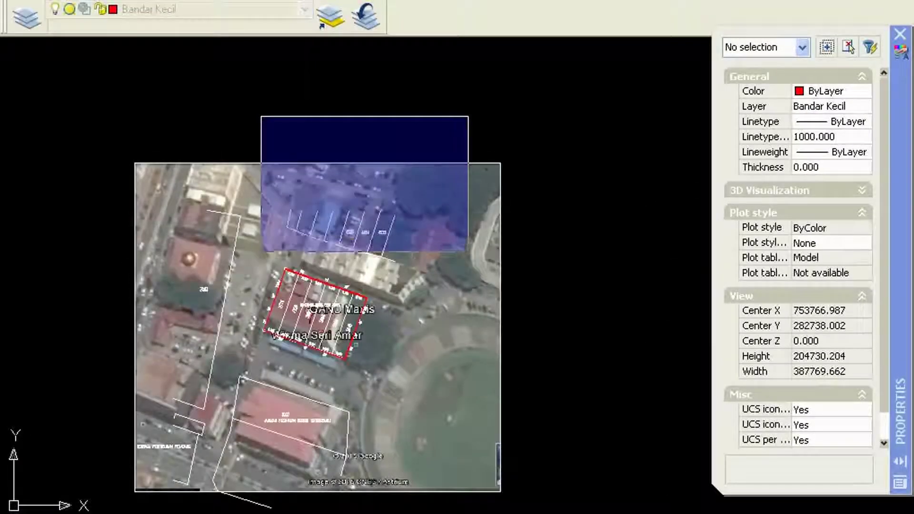
Zoom in on the building block north of the Wisma Seri Amar parcel
{"action": "scroll", "coordinate": [306, 260], "scroll_direction": "up", "scroll_amount": 4}
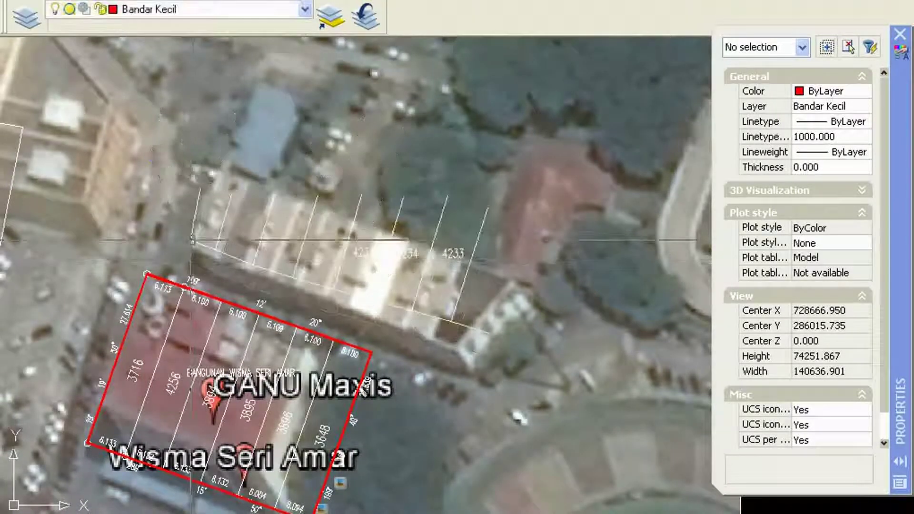
{"action": "scroll", "coordinate": [406, 221], "scroll_direction": "down", "scroll_amount": 5}
{"action": "scroll", "coordinate": [160, 236], "scroll_direction": "up", "scroll_amount": 2}
{"action": "scroll", "coordinate": [298, 215], "scroll_direction": "down", "scroll_amount": 2}
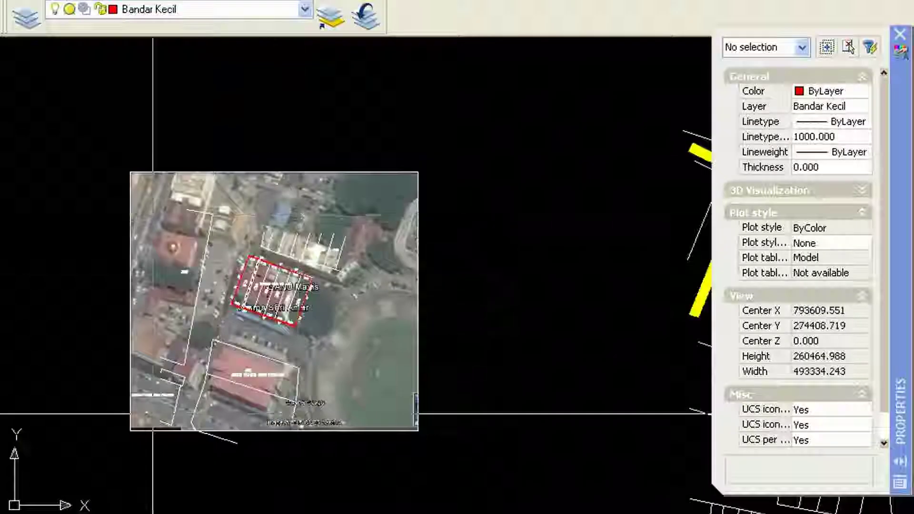
{"action": "scroll", "coordinate": [167, 389], "scroll_direction": "up", "scroll_amount": 2}
{"action": "scroll", "coordinate": [222, 321], "scroll_direction": "down", "scroll_amount": 3}
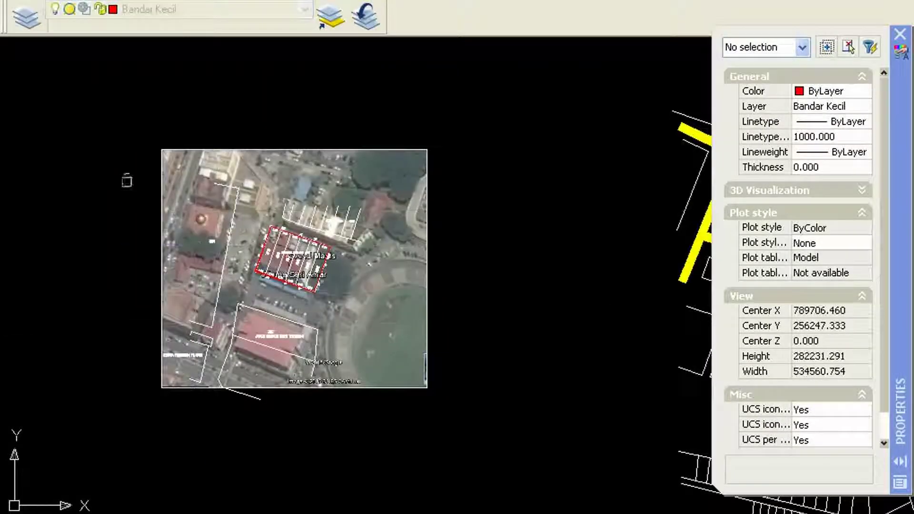
{"action": "scroll", "coordinate": [222, 316], "scroll_direction": "up", "scroll_amount": 5}
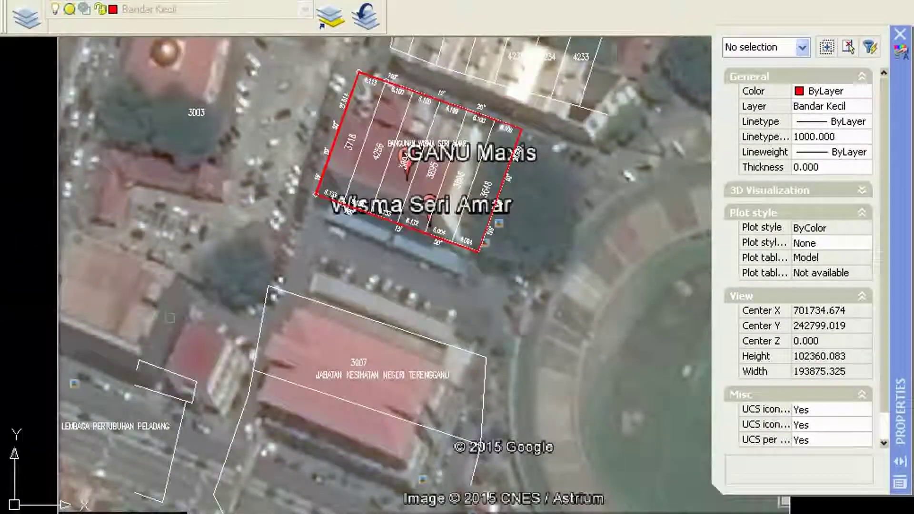
{"action": "scroll", "coordinate": [170, 318], "scroll_direction": "down", "scroll_amount": 3}
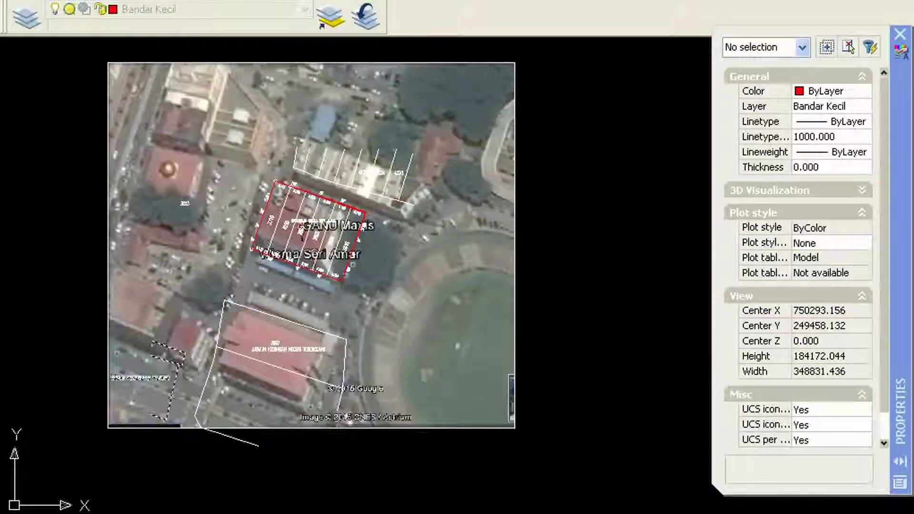
{"action": "scroll", "coordinate": [185, 399], "scroll_direction": "up", "scroll_amount": 3}
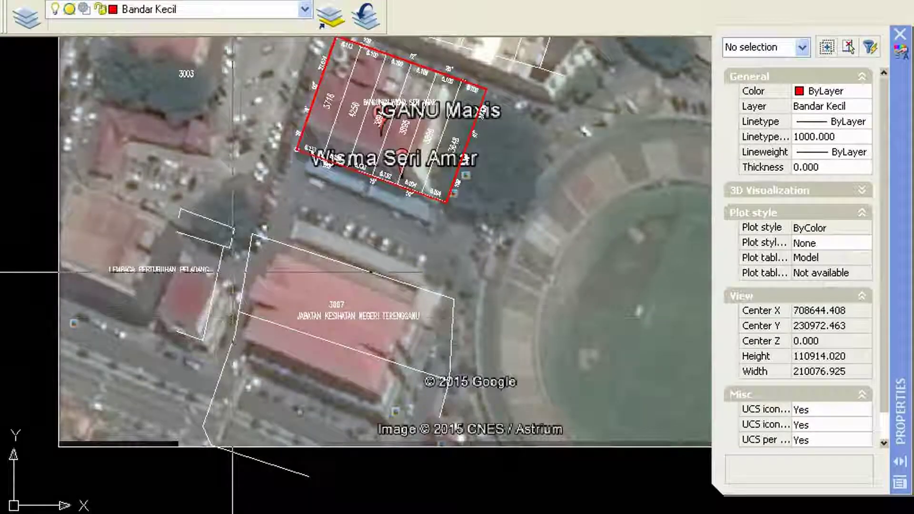
{"action": "scroll", "coordinate": [234, 242], "scroll_direction": "up", "scroll_amount": 3}
{"action": "scroll", "coordinate": [136, 342], "scroll_direction": "down", "scroll_amount": 3}
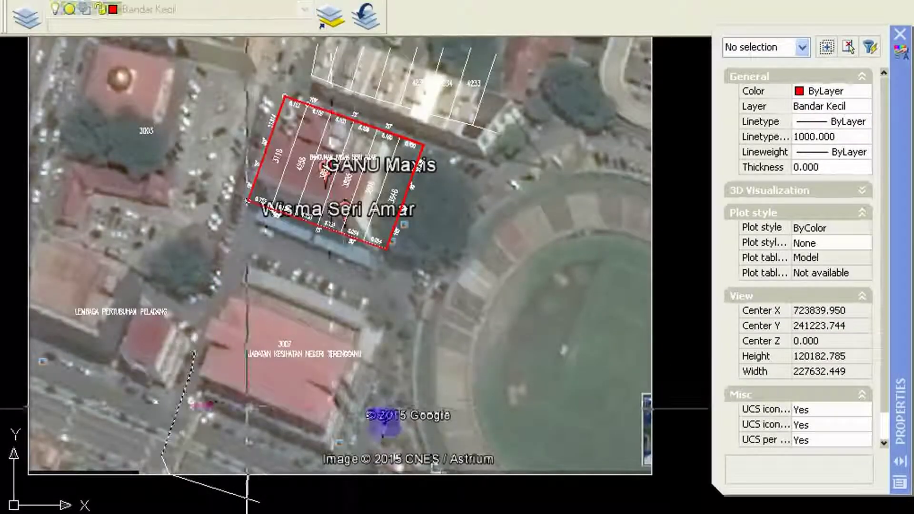
{"action": "scroll", "coordinate": [142, 348], "scroll_direction": "down", "scroll_amount": 10}
{"action": "scroll", "coordinate": [143, 347], "scroll_direction": "up", "scroll_amount": 5}
{"action": "scroll", "coordinate": [142, 348], "scroll_direction": "up", "scroll_amount": 8}
{"action": "scroll", "coordinate": [177, 376], "scroll_direction": "down", "scroll_amount": 1}
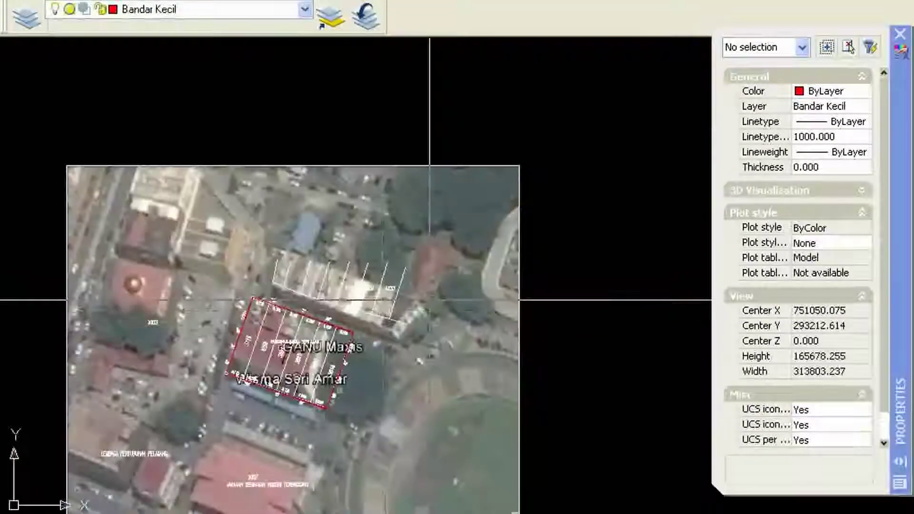
{"action": "scroll", "coordinate": [304, 266], "scroll_direction": "up", "scroll_amount": 3}
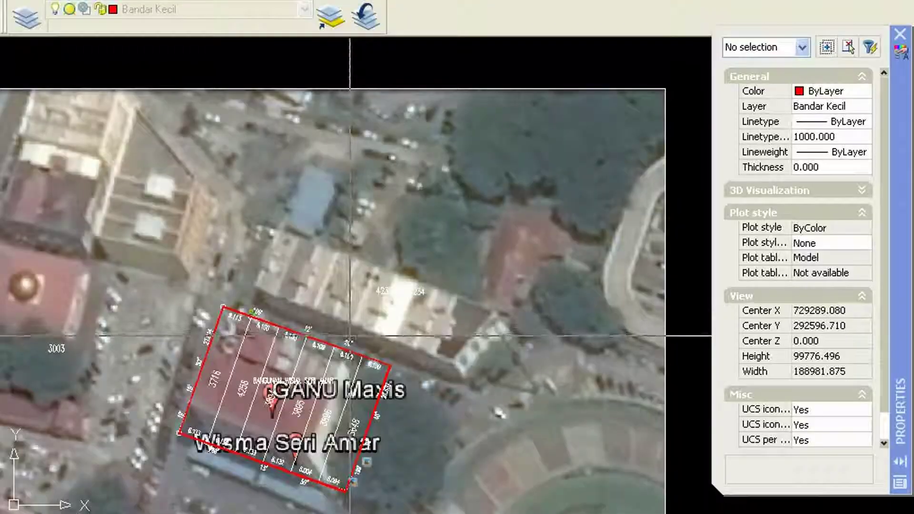
{"action": "scroll", "coordinate": [350, 336], "scroll_direction": "up", "scroll_amount": 8}
{"action": "scroll", "coordinate": [339, 319], "scroll_direction": "down", "scroll_amount": 5}
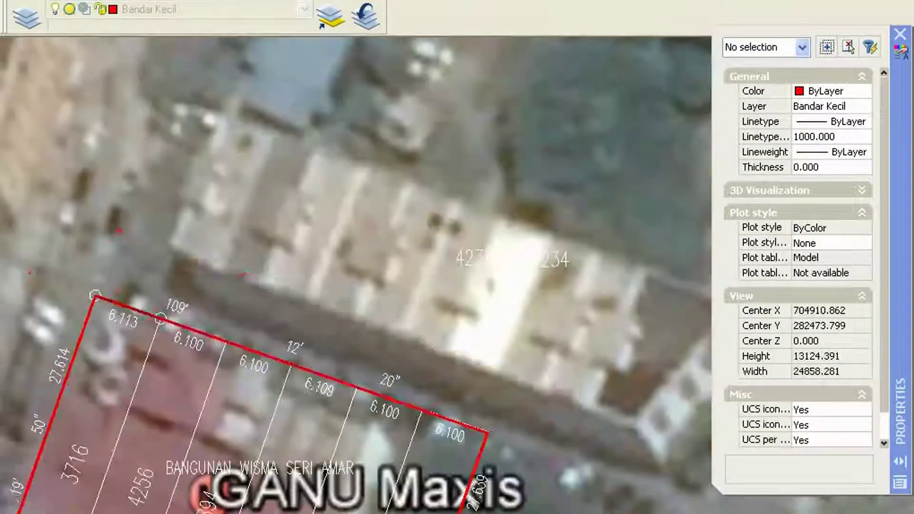
{"action": "scroll", "coordinate": [339, 320], "scroll_direction": "down", "scroll_amount": 3}
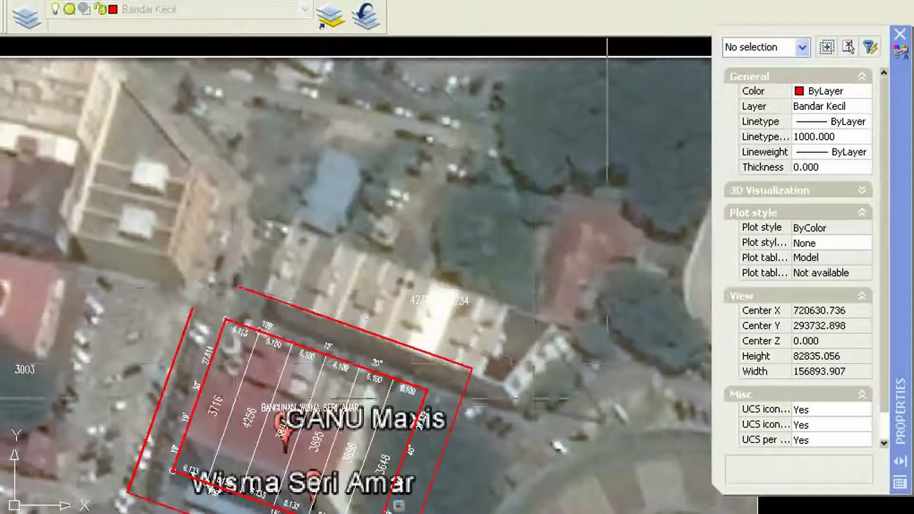
Set the current colour to ByBlock and offset the red edge line above the block
{"action": "left_click", "coordinate": [815, 91]}
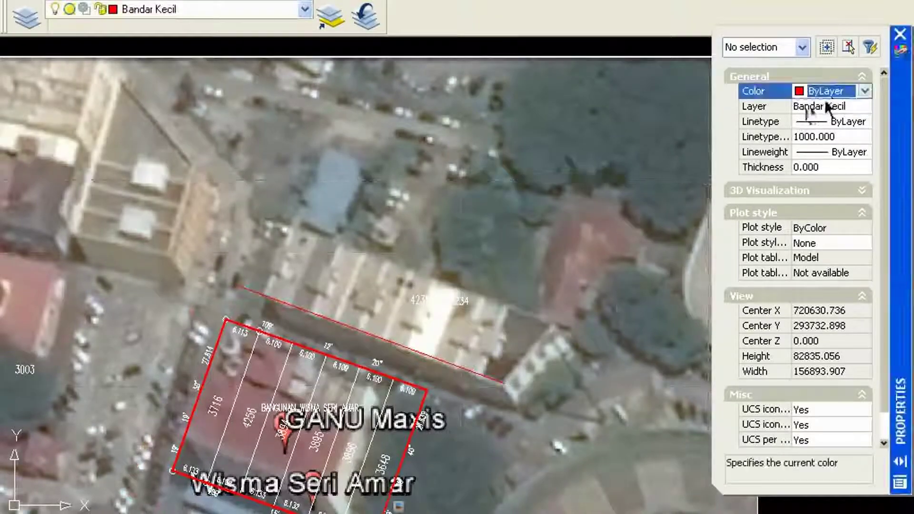
{"action": "left_click", "coordinate": [818, 119]}
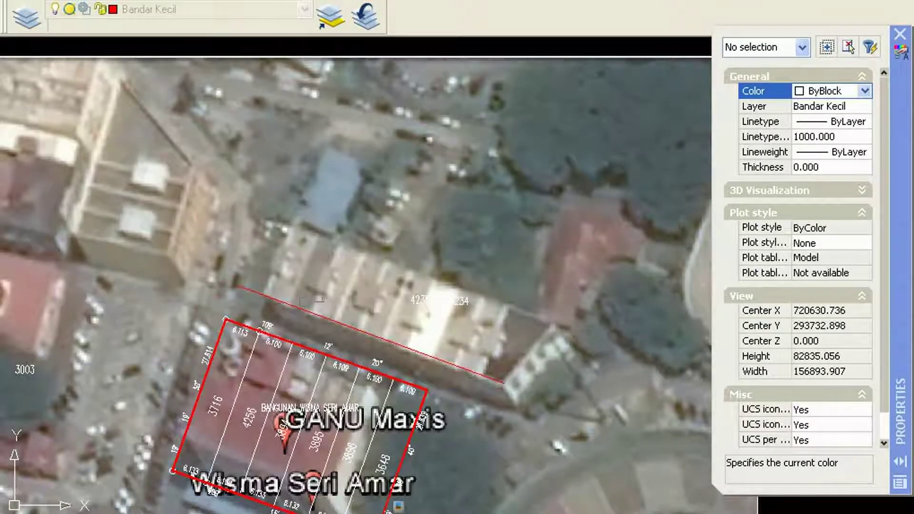
{"action": "left_click", "coordinate": [407, 222]}
{"action": "key", "text": "Return"}
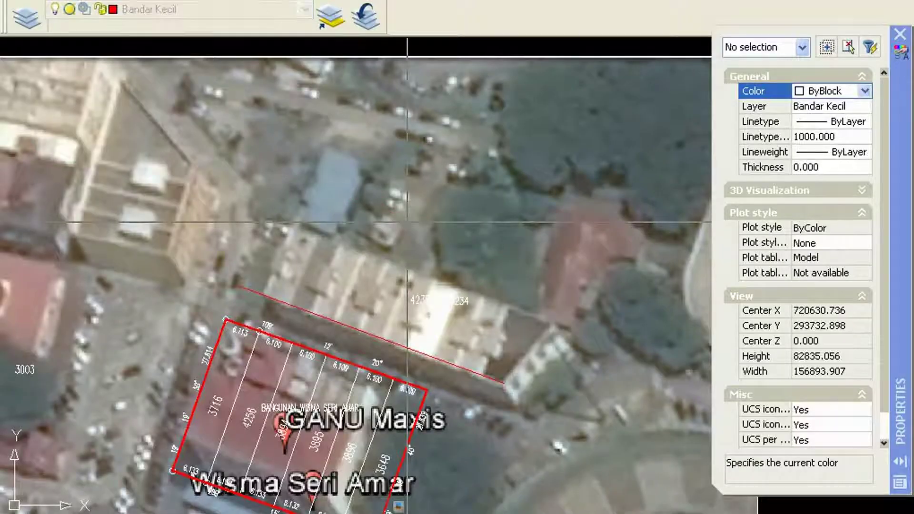
{"action": "key", "text": "Escape"}
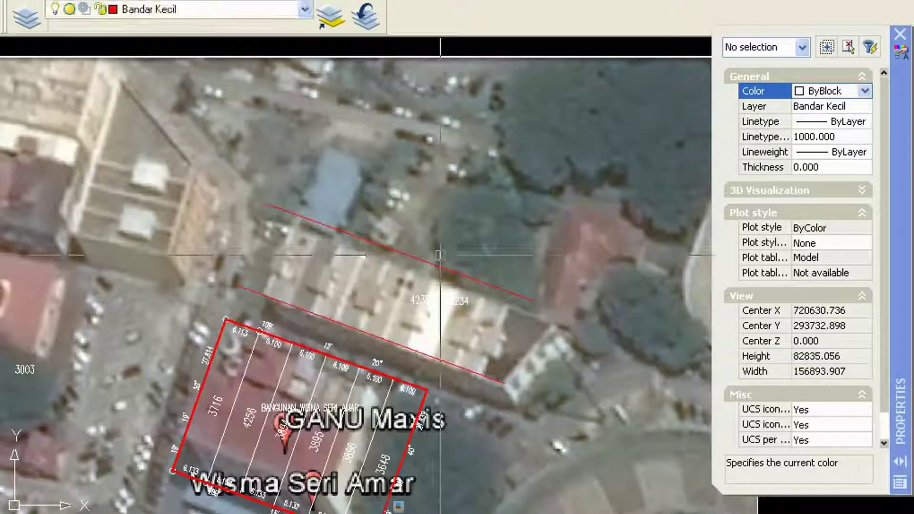
Change the two red boundary lines to ByBlock colour
{"action": "left_click", "coordinate": [401, 252]}
{"action": "left_click", "coordinate": [371, 335]}
{"action": "left_click", "coordinate": [828, 91]}
{"action": "left_click", "coordinate": [819, 122]}
{"action": "key", "text": "Escape"}
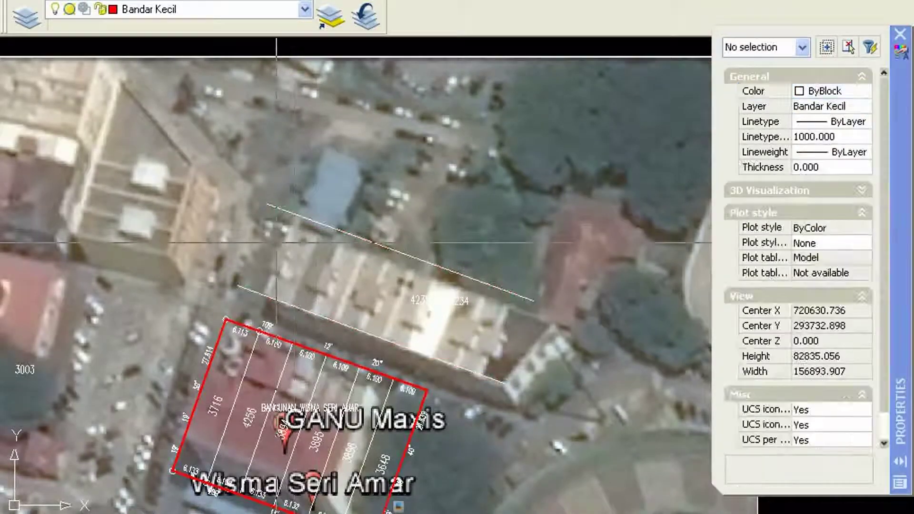
{"action": "scroll", "coordinate": [277, 242], "scroll_direction": "up", "scroll_amount": 5}
{"action": "scroll", "coordinate": [334, 286], "scroll_direction": "down", "scroll_amount": 5}
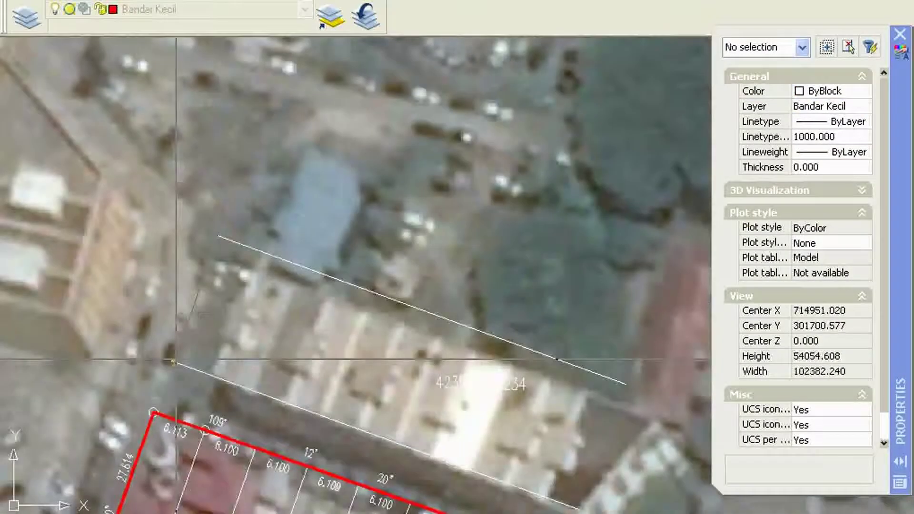
{"action": "scroll", "coordinate": [333, 285], "scroll_direction": "down", "scroll_amount": 1}
{"action": "scroll", "coordinate": [504, 348], "scroll_direction": "up", "scroll_amount": 2}
{"action": "scroll", "coordinate": [504, 349], "scroll_direction": "up", "scroll_amount": 4}
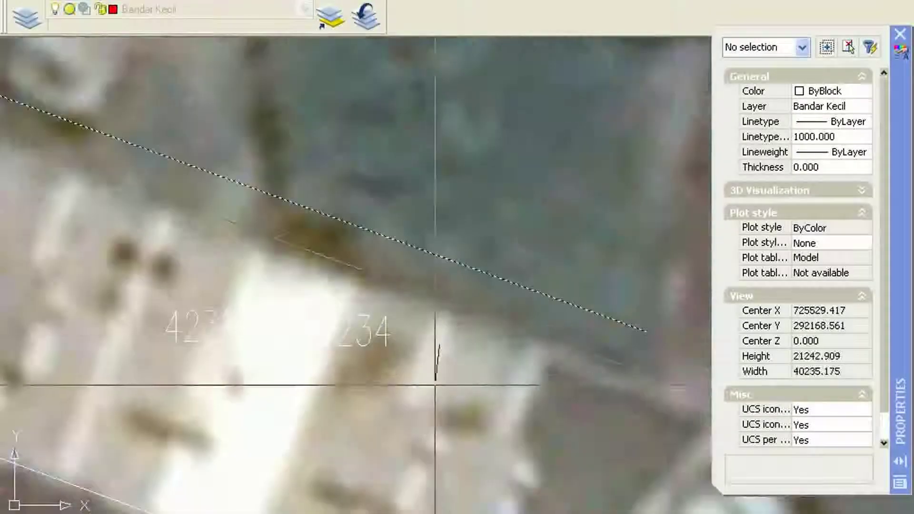
{"action": "scroll", "coordinate": [490, 200], "scroll_direction": "down", "scroll_amount": 7}
{"action": "scroll", "coordinate": [363, 370], "scroll_direction": "up", "scroll_amount": 4}
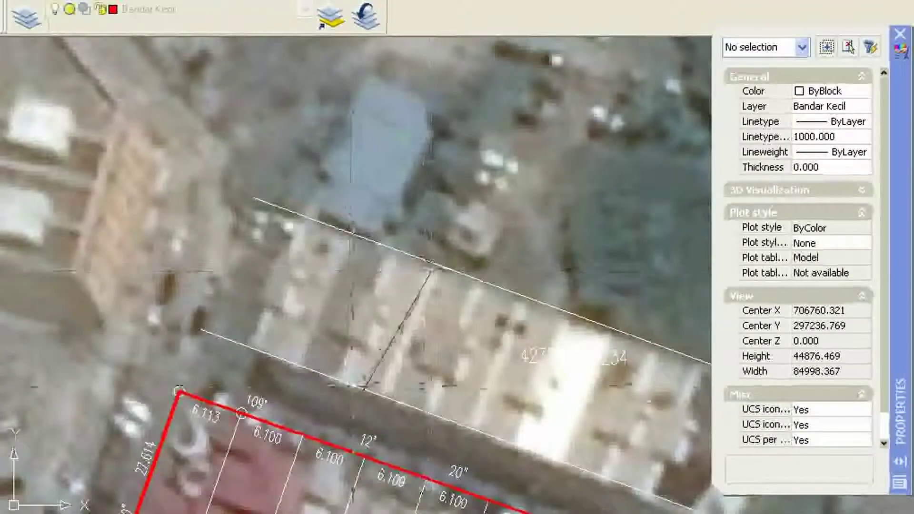
Copy the block's cross line at lot-width intervals to divide it into lots
{"action": "key", "text": "Return"}
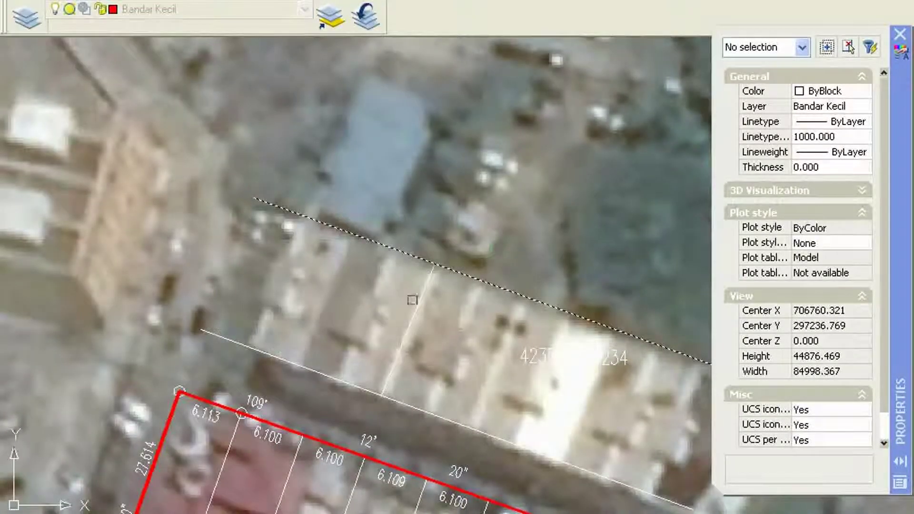
{"action": "left_click", "coordinate": [412, 299]}
{"action": "scroll", "coordinate": [412, 300], "scroll_direction": "up", "scroll_amount": 2}
{"action": "left_click", "coordinate": [442, 250]}
{"action": "left_click", "coordinate": [357, 217]}
{"action": "left_click", "coordinate": [317, 315]}
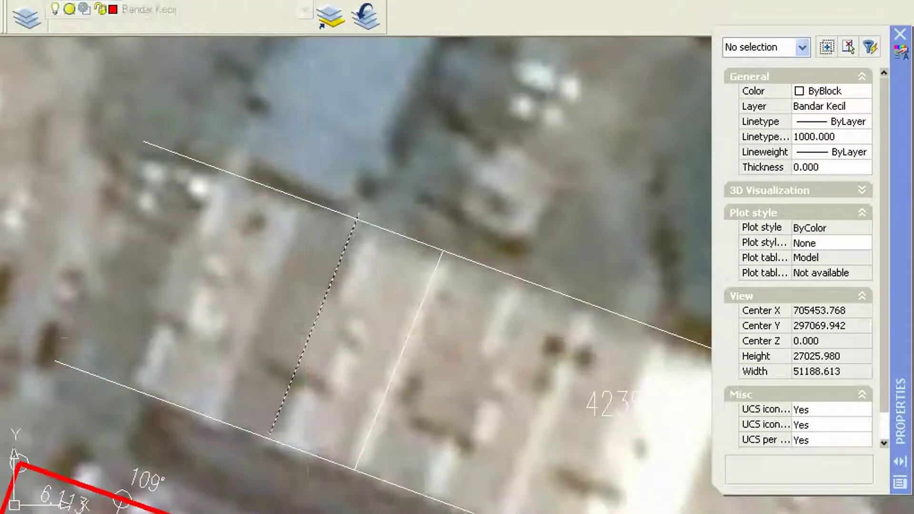
{"action": "scroll", "coordinate": [267, 431], "scroll_direction": "up", "scroll_amount": 3}
{"action": "left_click", "coordinate": [306, 404]}
{"action": "key", "text": "Escape"}
{"action": "scroll", "coordinate": [327, 400], "scroll_direction": "down", "scroll_amount": 2}
Add the remaining lot dividers from the left cross line and view the block's left end
{"action": "left_click", "coordinate": [408, 153]}
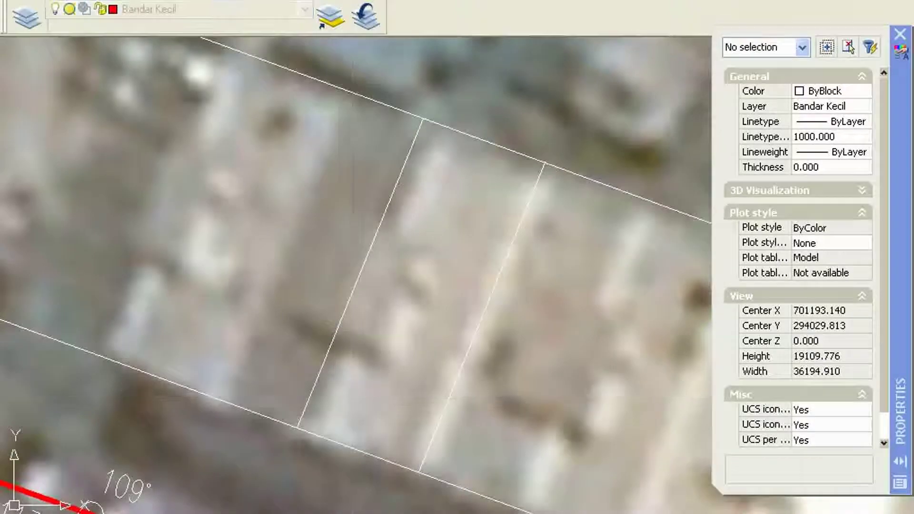
{"action": "scroll", "coordinate": [407, 281], "scroll_direction": "down", "scroll_amount": 5}
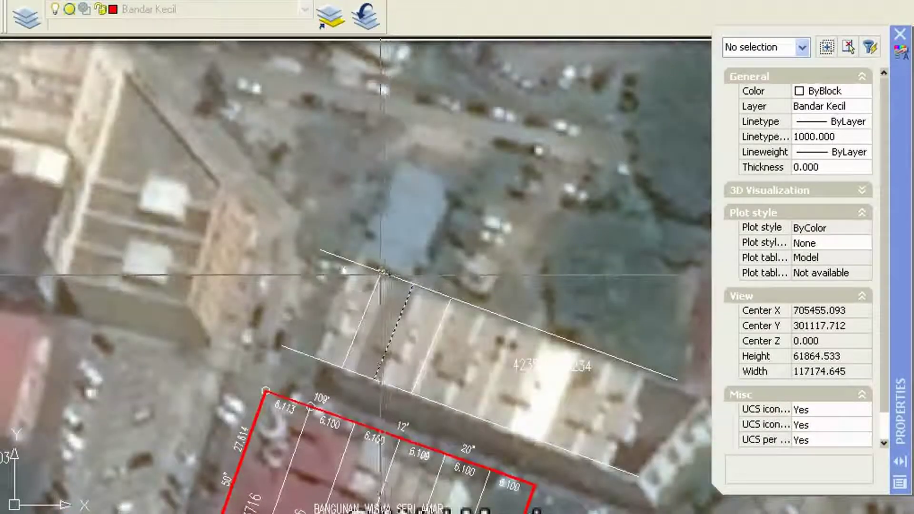
{"action": "scroll", "coordinate": [371, 309], "scroll_direction": "down", "scroll_amount": 1}
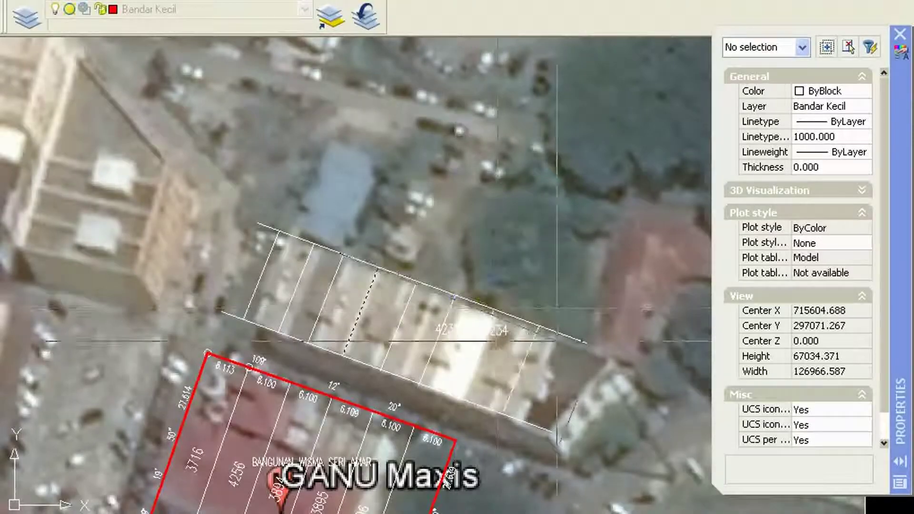
{"action": "key", "text": "Escape"}
{"action": "scroll", "coordinate": [589, 408], "scroll_direction": "up", "scroll_amount": 2}
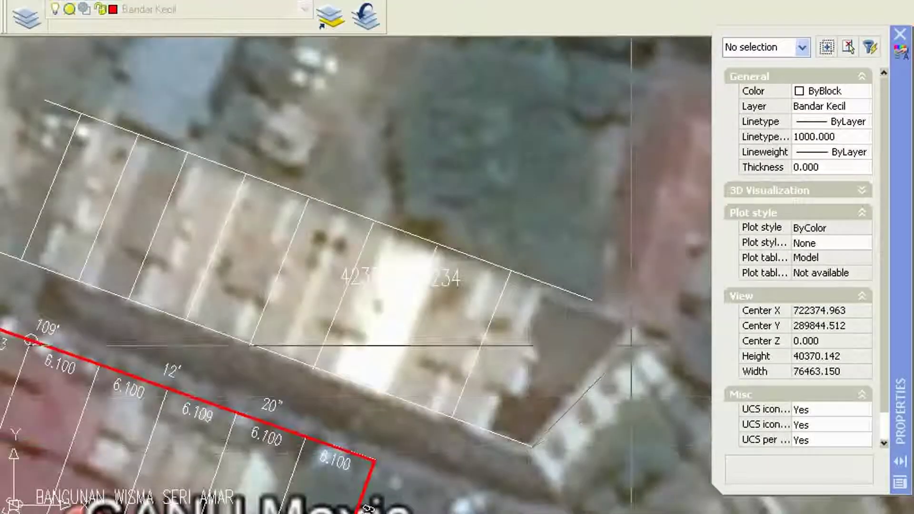
{"action": "middle_click_drag", "start_coordinate": [135, 211], "coordinate": [428, 293]}
{"action": "scroll", "coordinate": [428, 294], "scroll_direction": "down", "scroll_amount": 2}
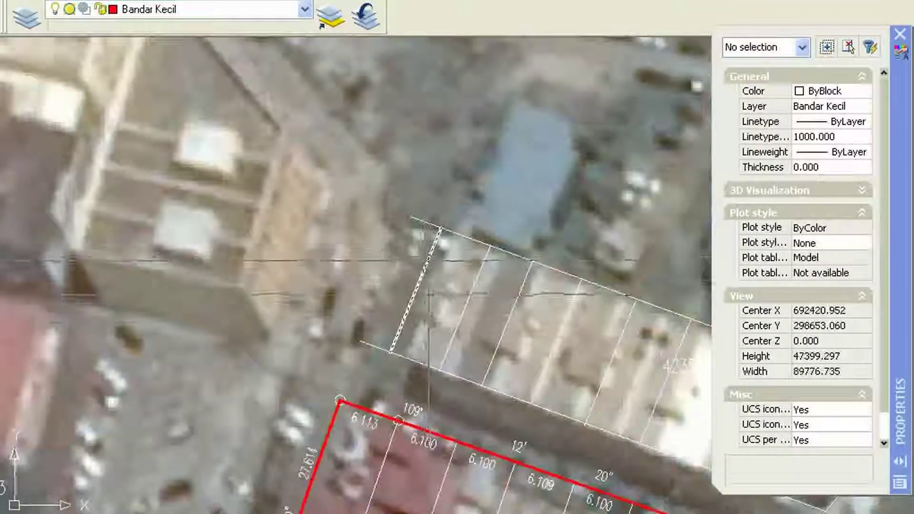
{"action": "scroll", "coordinate": [382, 370], "scroll_direction": "down", "scroll_amount": 6}
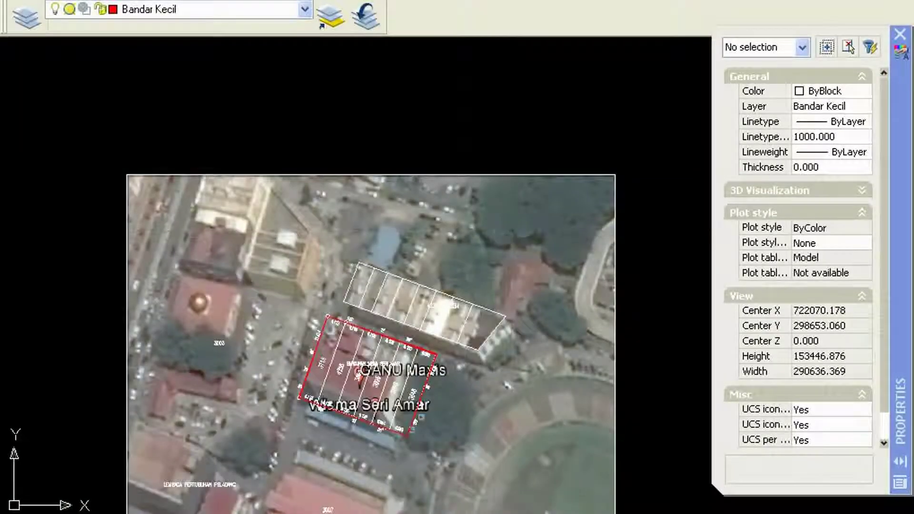
Close the white outline around building 3007 from the top line's end
{"action": "scroll", "coordinate": [383, 370], "scroll_direction": "down", "scroll_amount": 2}
{"action": "scroll", "coordinate": [383, 370], "scroll_direction": "up", "scroll_amount": 2}
{"action": "scroll", "coordinate": [383, 369], "scroll_direction": "up", "scroll_amount": 2}
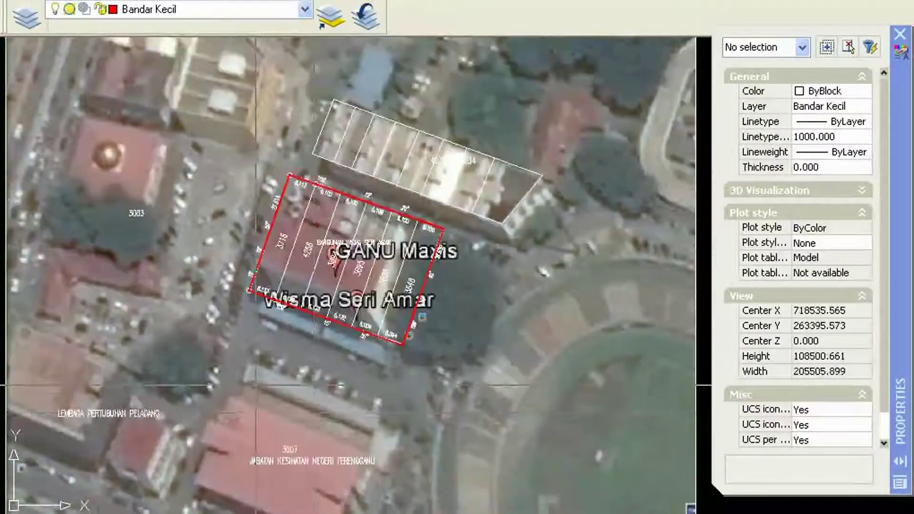
{"action": "scroll", "coordinate": [457, 333], "scroll_direction": "up", "scroll_amount": 2}
{"action": "scroll", "coordinate": [458, 333], "scroll_direction": "down", "scroll_amount": 5}
{"action": "scroll", "coordinate": [419, 327], "scroll_direction": "up", "scroll_amount": 2}
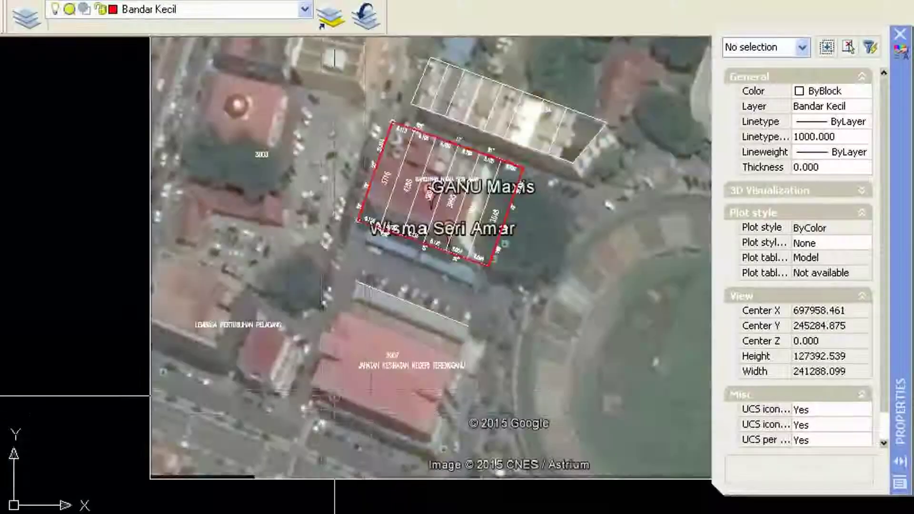
{"action": "scroll", "coordinate": [430, 431], "scroll_direction": "up", "scroll_amount": 2}
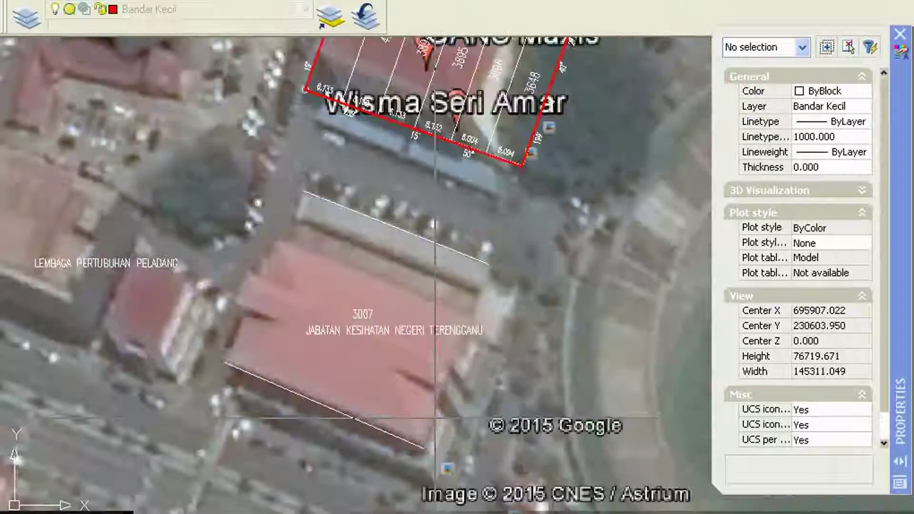
{"action": "left_click", "coordinate": [486, 263]}
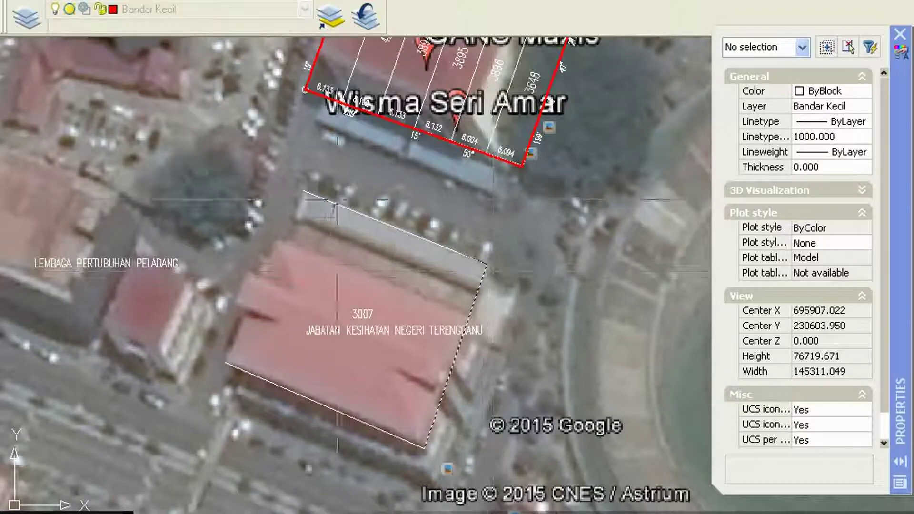
{"action": "left_click", "coordinate": [303, 191]}
Offset the outline's left edge to add an inner parallel line
{"action": "scroll", "coordinate": [257, 289], "scroll_direction": "up", "scroll_amount": 2}
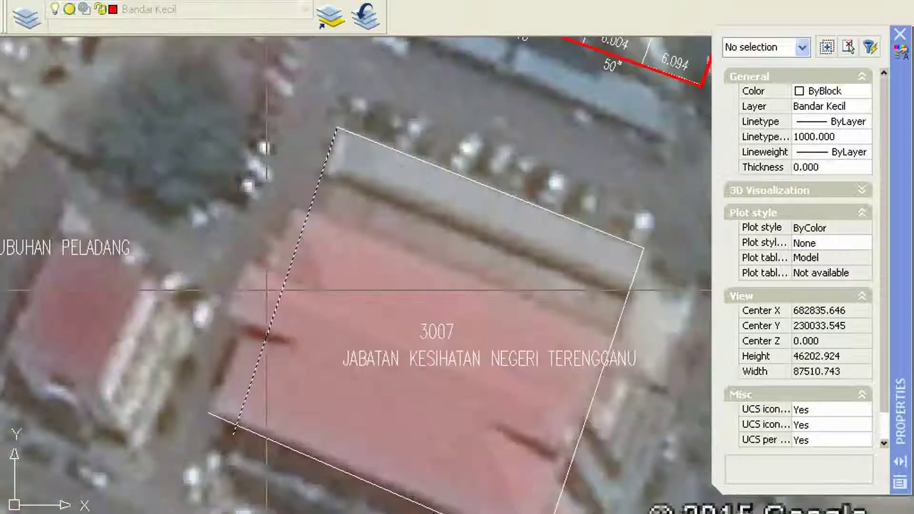
{"action": "left_click", "coordinate": [240, 267]}
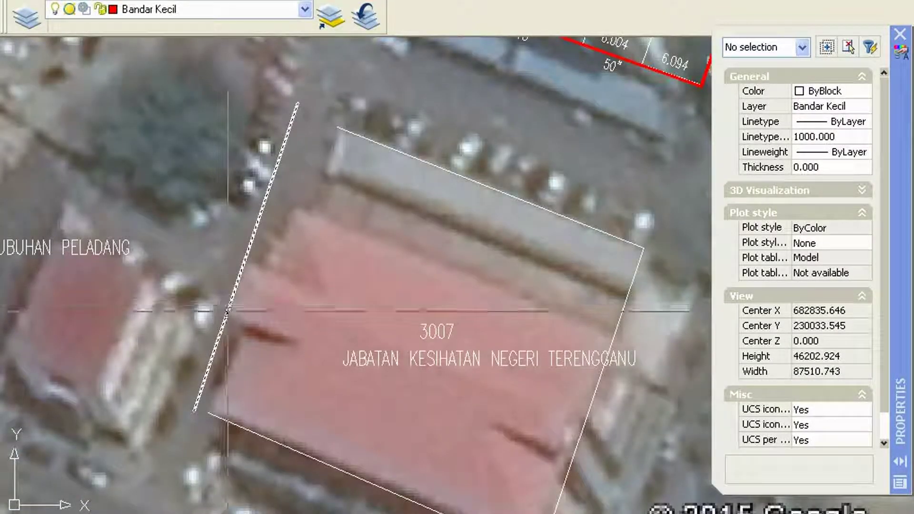
{"action": "scroll", "coordinate": [266, 286], "scroll_direction": "down", "scroll_amount": 2}
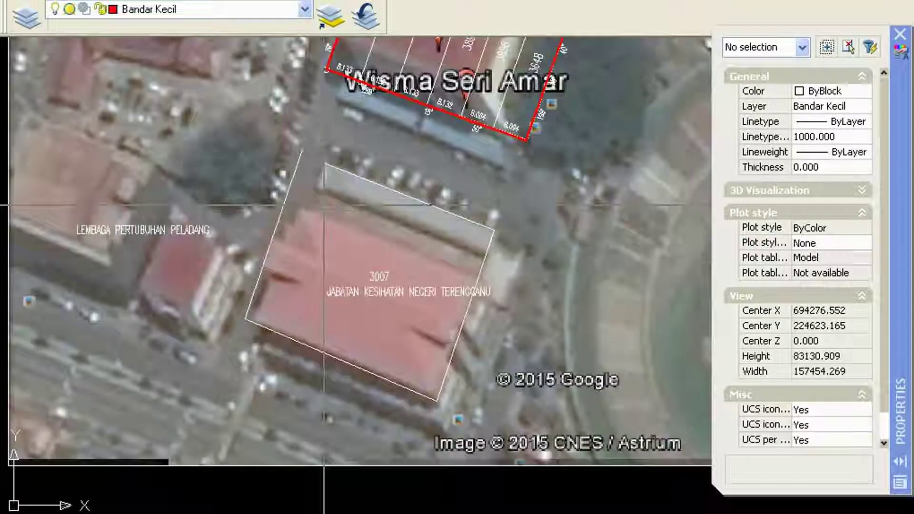
{"action": "scroll", "coordinate": [286, 270], "scroll_direction": "up", "scroll_amount": 2}
Open the Object Grouping dialog with the G command
{"action": "type", "text": "g"}
{"action": "key", "text": "Return"}
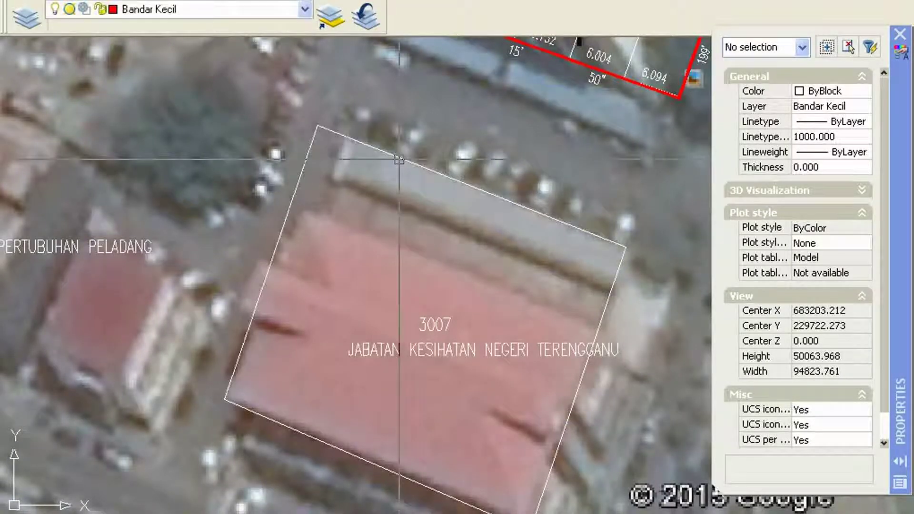
{"action": "scroll", "coordinate": [485, 224], "scroll_direction": "down", "scroll_amount": 3}
{"action": "scroll", "coordinate": [542, 222], "scroll_direction": "up", "scroll_amount": 3}
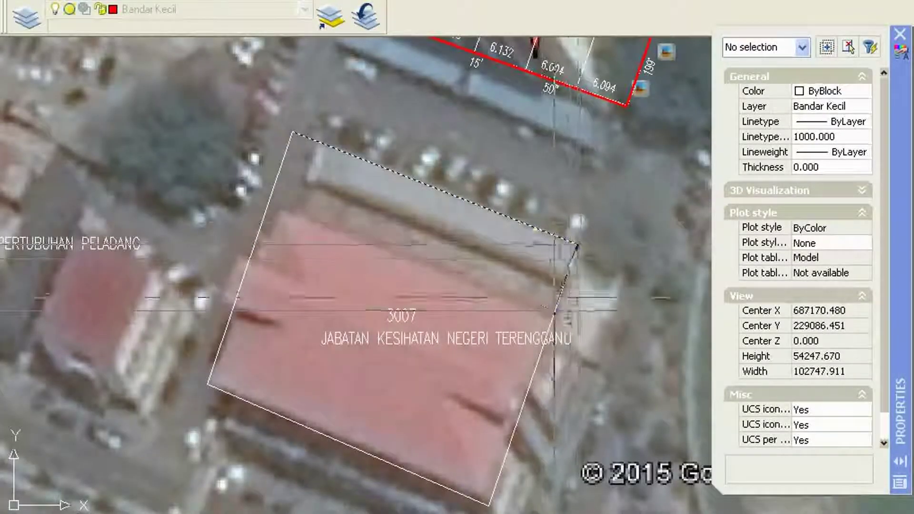
{"action": "scroll", "coordinate": [542, 222], "scroll_direction": "down", "scroll_amount": 3}
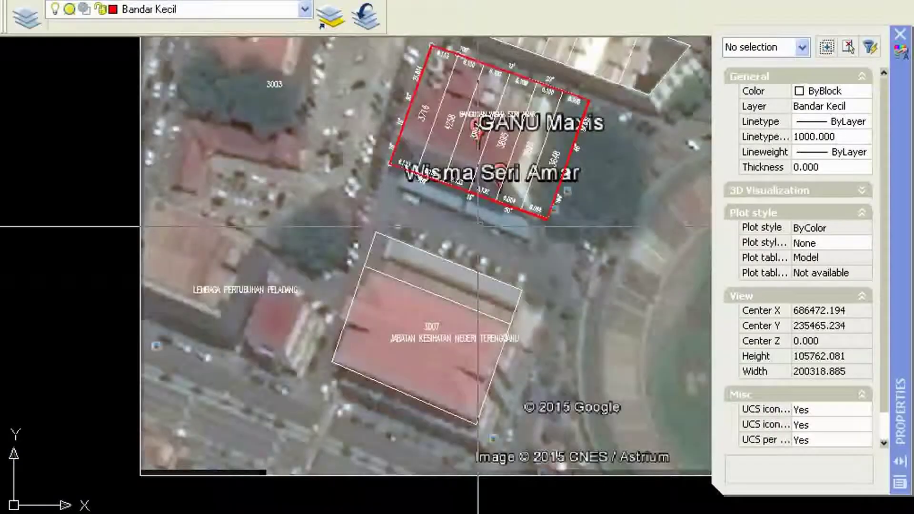
{"action": "scroll", "coordinate": [440, 210], "scroll_direction": "down", "scroll_amount": 1}
{"action": "scroll", "coordinate": [433, 223], "scroll_direction": "up", "scroll_amount": 2}
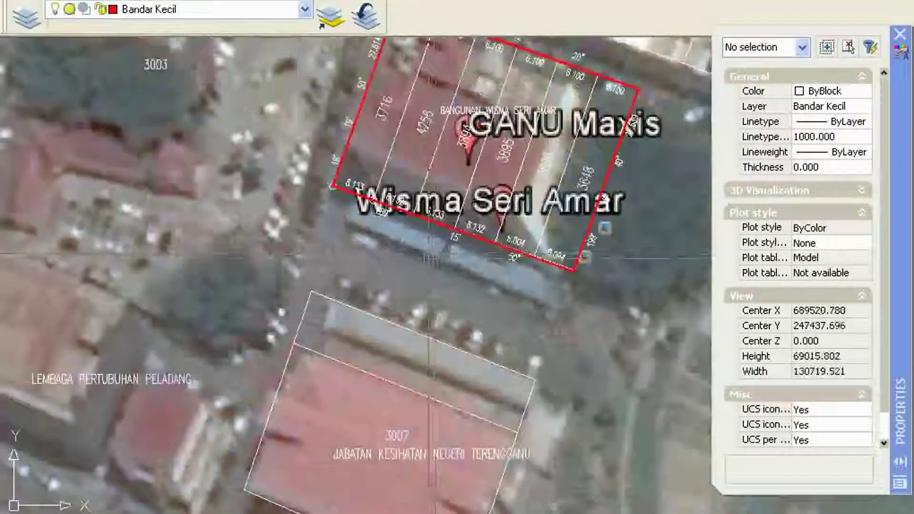
{"action": "scroll", "coordinate": [432, 227], "scroll_direction": "down", "scroll_amount": 3}
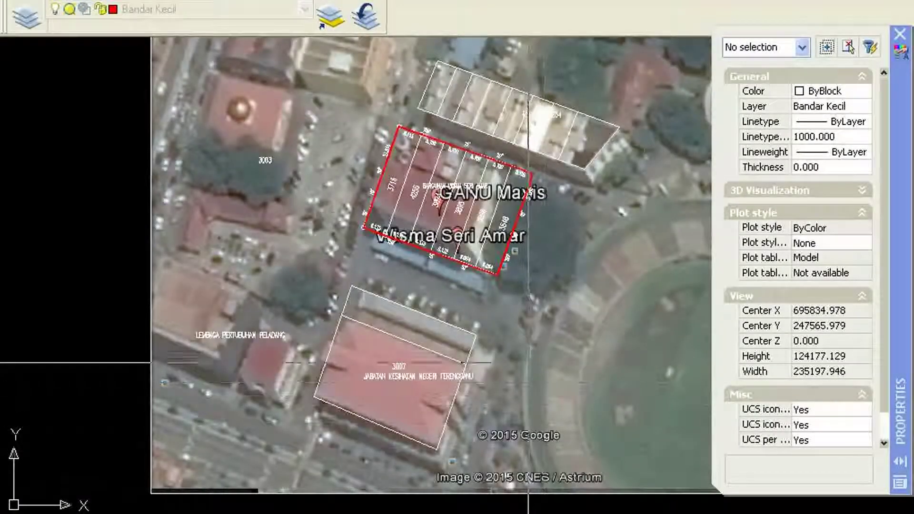
{"action": "scroll", "coordinate": [663, 203], "scroll_direction": "down", "scroll_amount": 5}
{"action": "scroll", "coordinate": [547, 285], "scroll_direction": "up", "scroll_amount": 4}
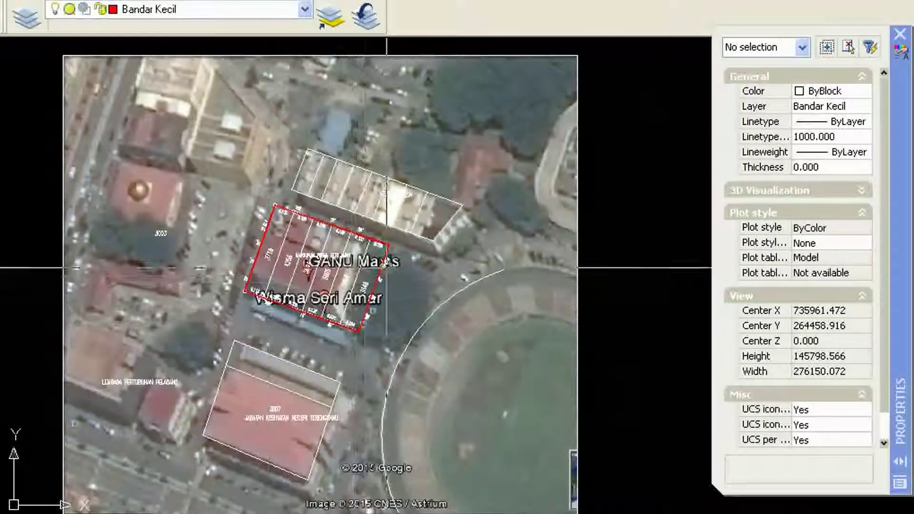
{"action": "scroll", "coordinate": [528, 258], "scroll_direction": "up", "scroll_amount": 2}
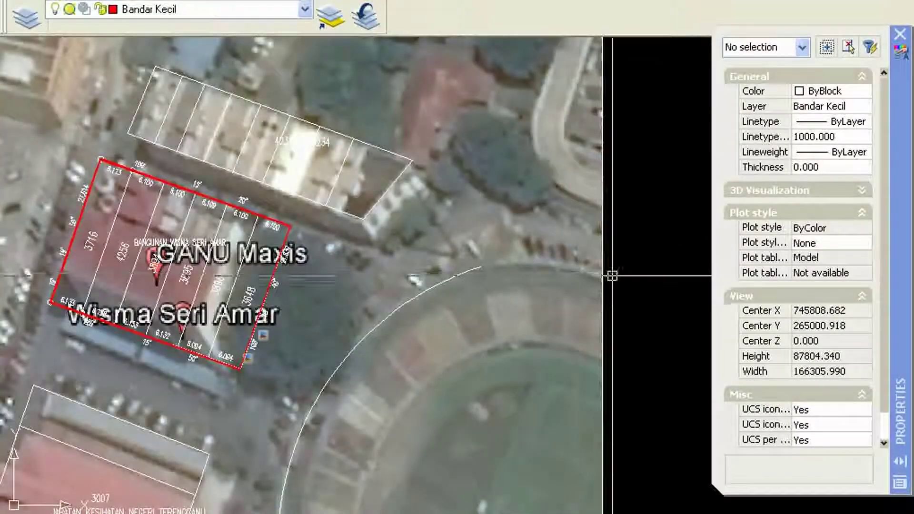
{"action": "scroll", "coordinate": [561, 218], "scroll_direction": "down", "scroll_amount": 5}
{"action": "scroll", "coordinate": [561, 219], "scroll_direction": "up", "scroll_amount": 4}
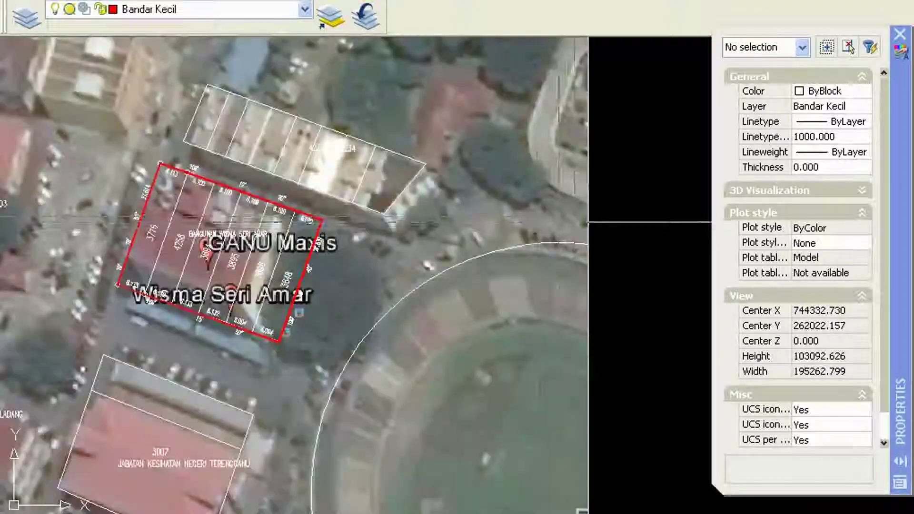
{"action": "scroll", "coordinate": [543, 221], "scroll_direction": "down", "scroll_amount": 5}
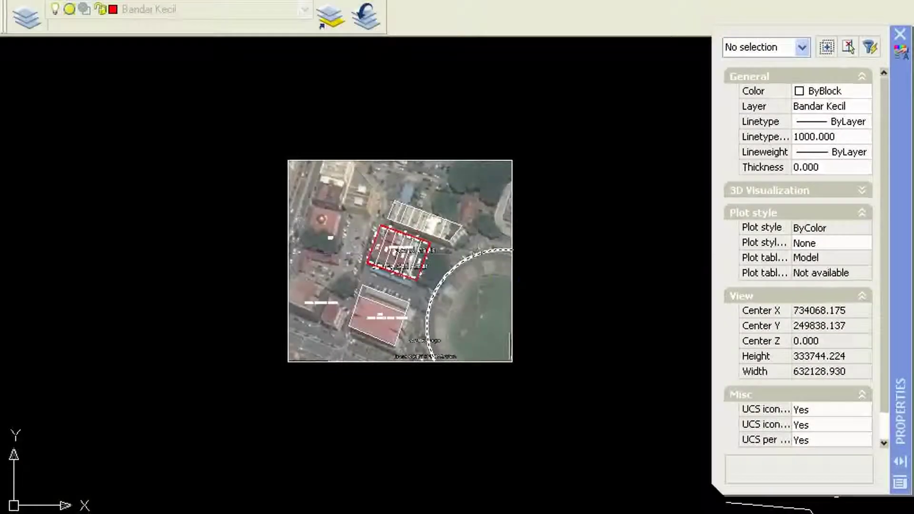
{"action": "scroll", "coordinate": [461, 281], "scroll_direction": "up", "scroll_amount": 2}
{"action": "scroll", "coordinate": [461, 281], "scroll_direction": "up", "scroll_amount": 2}
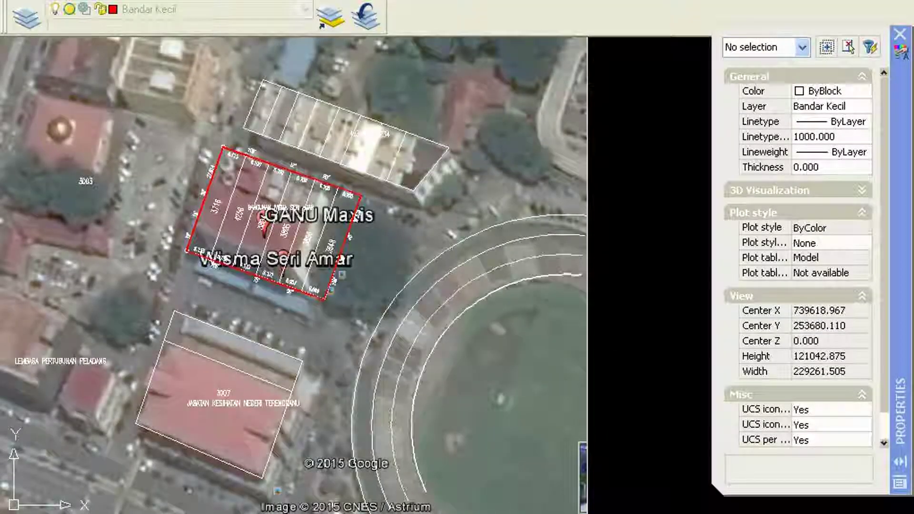
{"action": "scroll", "coordinate": [549, 234], "scroll_direction": "up", "scroll_amount": 4}
{"action": "scroll", "coordinate": [549, 235], "scroll_direction": "down", "scroll_amount": 3}
{"action": "scroll", "coordinate": [550, 235], "scroll_direction": "down", "scroll_amount": 2}
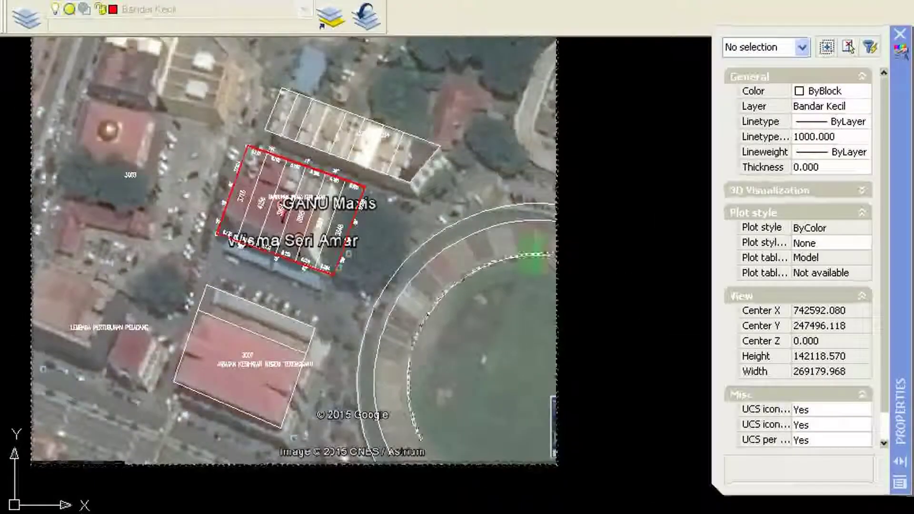
{"action": "scroll", "coordinate": [428, 376], "scroll_direction": "down", "scroll_amount": 3}
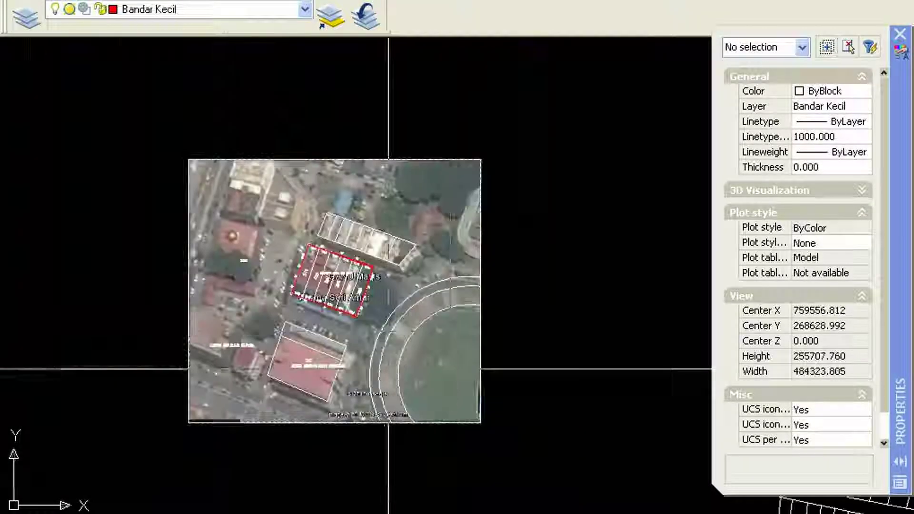
{"action": "scroll", "coordinate": [316, 241], "scroll_direction": "up", "scroll_amount": 2}
{"action": "scroll", "coordinate": [323, 235], "scroll_direction": "up", "scroll_amount": 2}
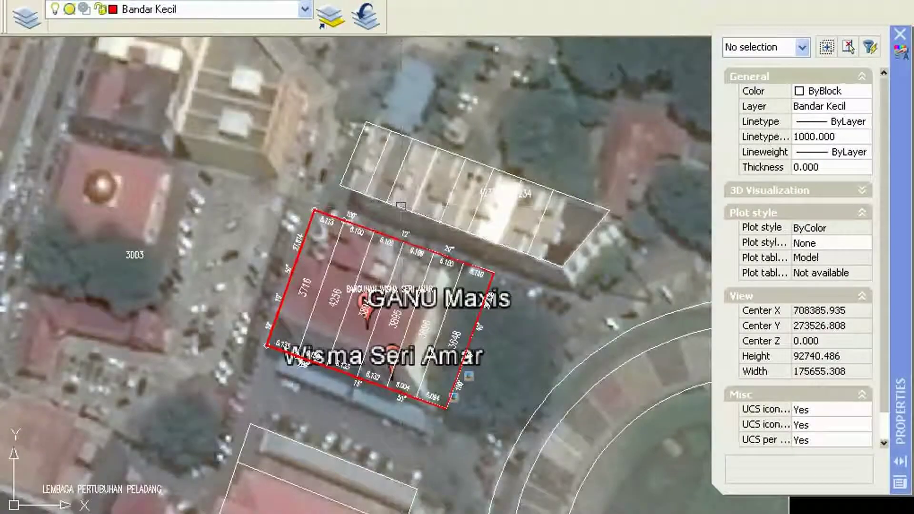
{"action": "scroll", "coordinate": [367, 292], "scroll_direction": "down", "scroll_amount": 4}
{"action": "scroll", "coordinate": [377, 255], "scroll_direction": "up", "scroll_amount": 2}
{"action": "scroll", "coordinate": [464, 138], "scroll_direction": "up", "scroll_amount": 2}
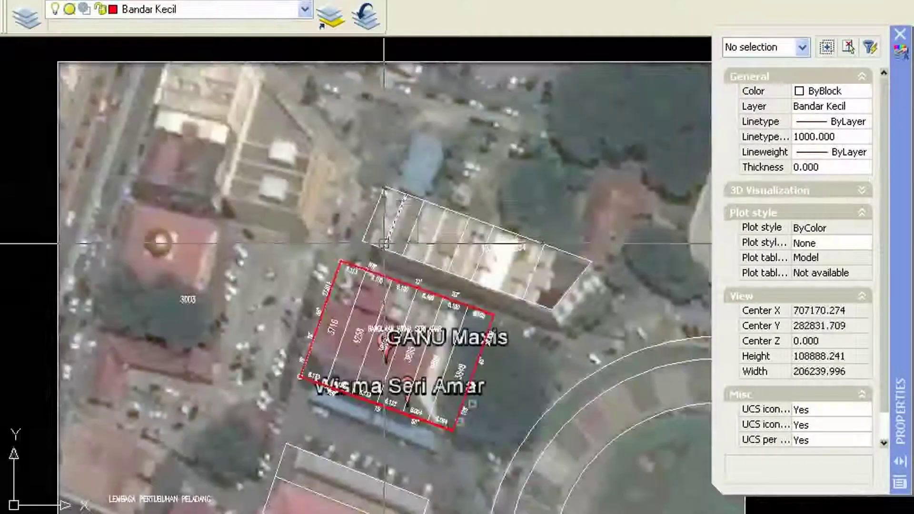
{"action": "scroll", "coordinate": [363, 264], "scroll_direction": "up", "scroll_amount": 4}
{"action": "scroll", "coordinate": [326, 232], "scroll_direction": "down", "scroll_amount": 2}
{"action": "scroll", "coordinate": [332, 291], "scroll_direction": "up", "scroll_amount": 2}
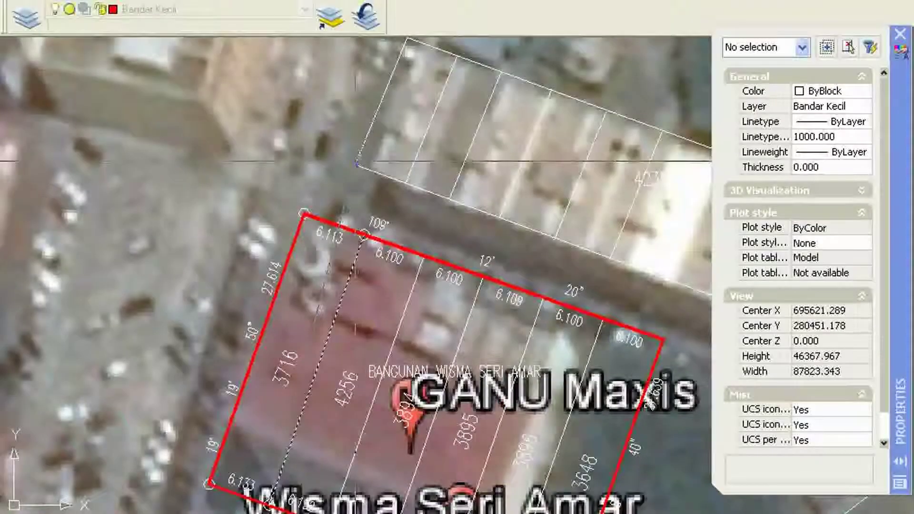
{"action": "scroll", "coordinate": [362, 161], "scroll_direction": "up", "scroll_amount": 6}
{"action": "scroll", "coordinate": [333, 162], "scroll_direction": "down", "scroll_amount": 4}
{"action": "scroll", "coordinate": [337, 150], "scroll_direction": "up", "scroll_amount": 4}
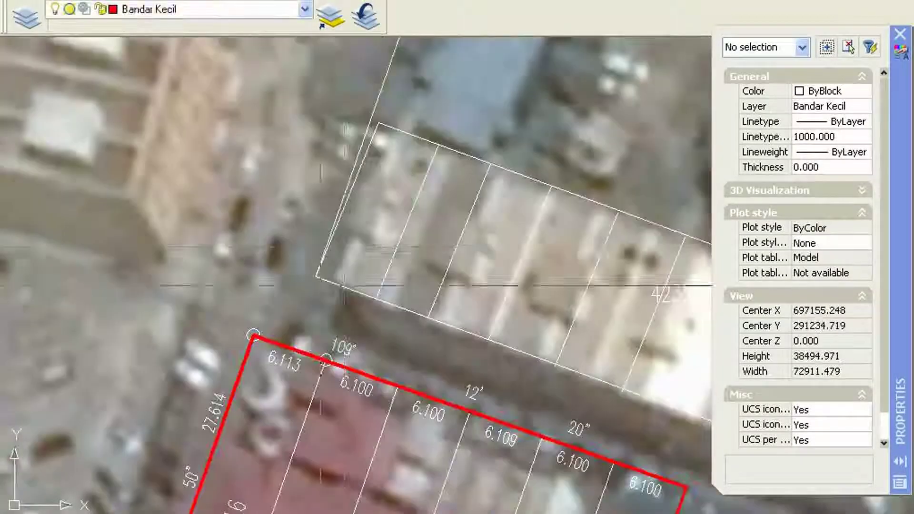
{"action": "scroll", "coordinate": [374, 138], "scroll_direction": "down", "scroll_amount": 5}
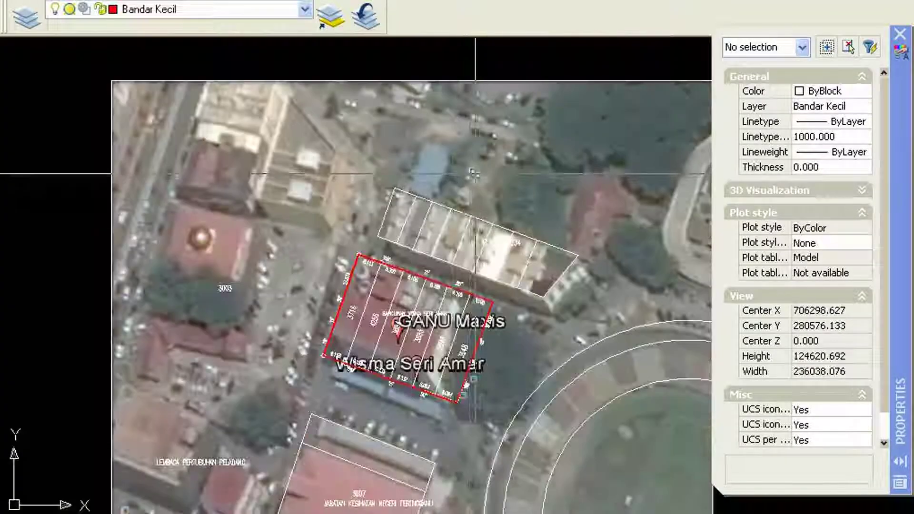
{"action": "scroll", "coordinate": [400, 176], "scroll_direction": "up", "scroll_amount": 2}
{"action": "scroll", "coordinate": [440, 203], "scroll_direction": "down", "scroll_amount": 2}
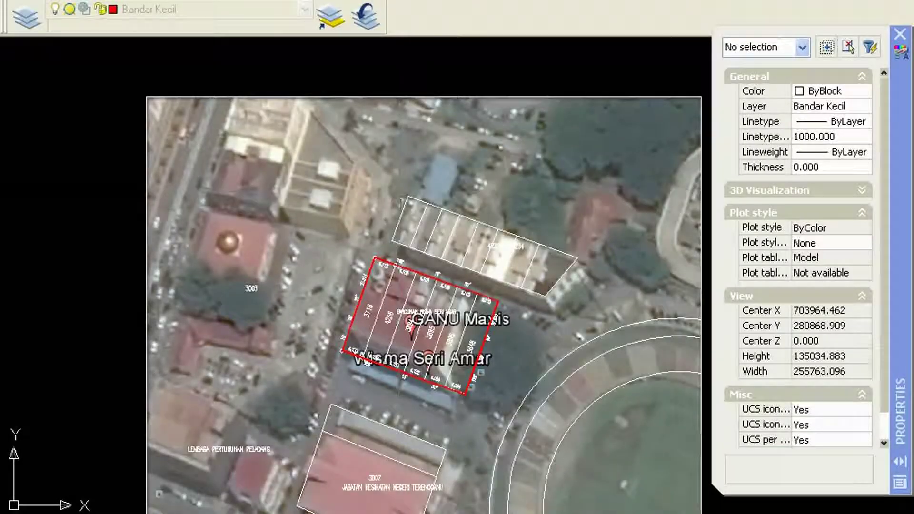
{"action": "scroll", "coordinate": [333, 203], "scroll_direction": "down", "scroll_amount": 3}
{"action": "scroll", "coordinate": [333, 203], "scroll_direction": "up", "scroll_amount": 3}
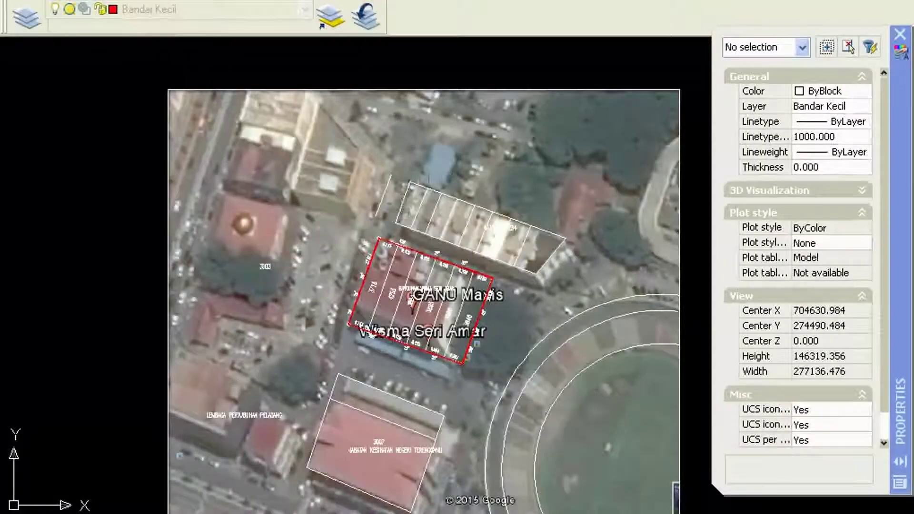
{"action": "scroll", "coordinate": [328, 357], "scroll_direction": "down", "scroll_amount": 2}
{"action": "scroll", "coordinate": [328, 356], "scroll_direction": "up", "scroll_amount": 2}
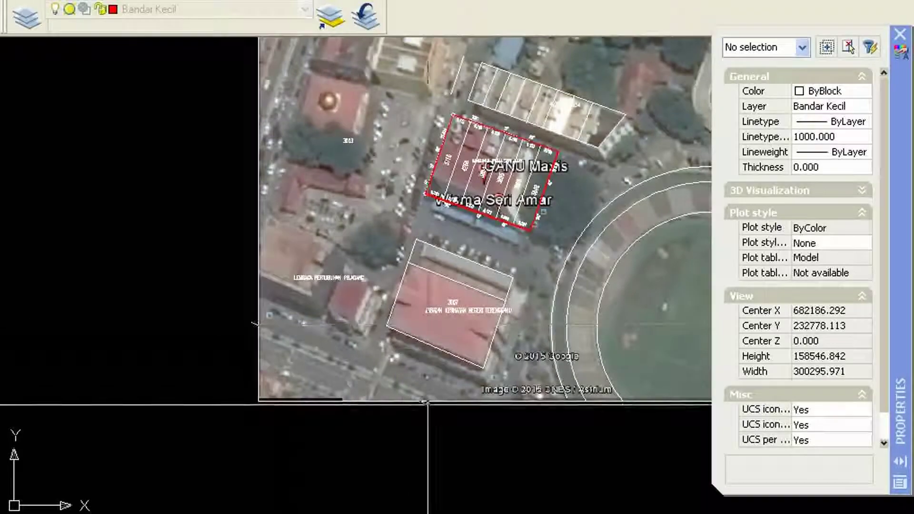
Offset the road line below the Jabatan Kesihatan building to form a road edge
{"action": "scroll", "coordinate": [376, 369], "scroll_direction": "up", "scroll_amount": 2}
{"action": "scroll", "coordinate": [233, 340], "scroll_direction": "down", "scroll_amount": 2}
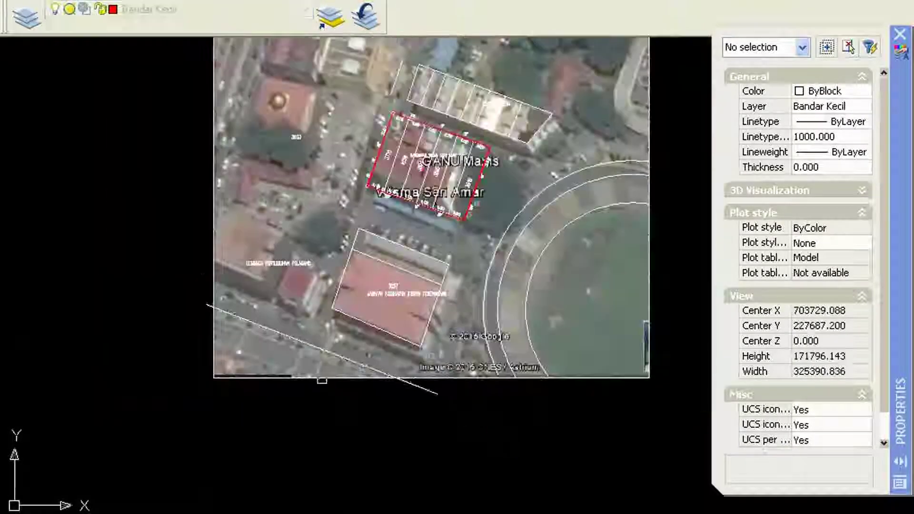
{"action": "scroll", "coordinate": [385, 74], "scroll_direction": "up", "scroll_amount": 2}
{"action": "scroll", "coordinate": [329, 297], "scroll_direction": "down", "scroll_amount": 3}
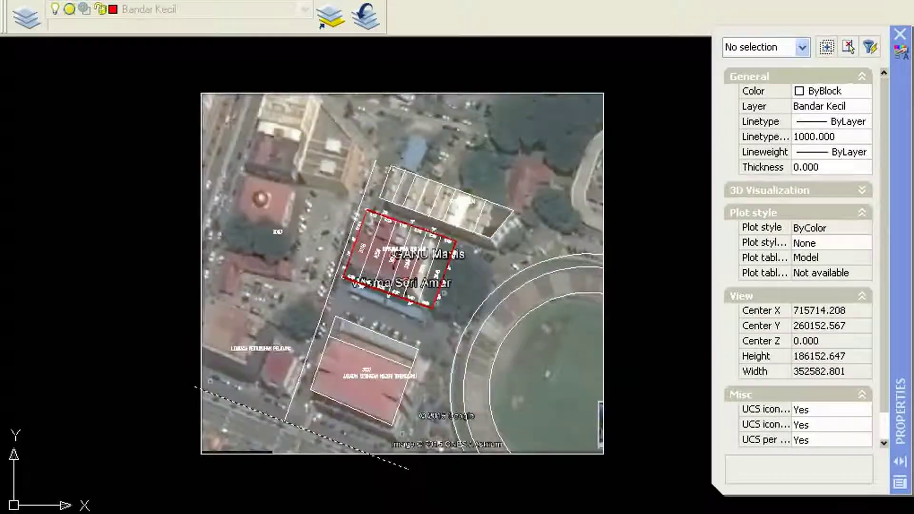
{"action": "scroll", "coordinate": [388, 117], "scroll_direction": "up", "scroll_amount": 2}
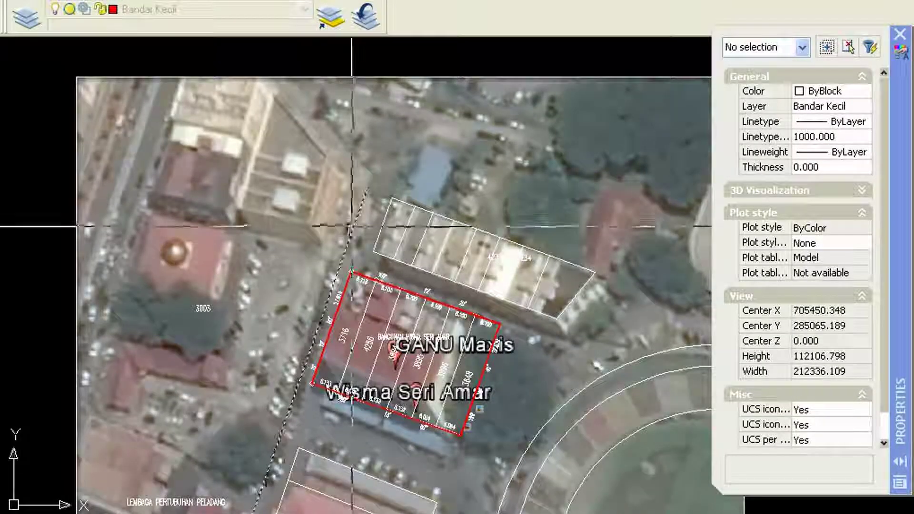
{"action": "scroll", "coordinate": [355, 210], "scroll_direction": "down", "scroll_amount": 3}
{"action": "scroll", "coordinate": [285, 235], "scroll_direction": "up", "scroll_amount": 2}
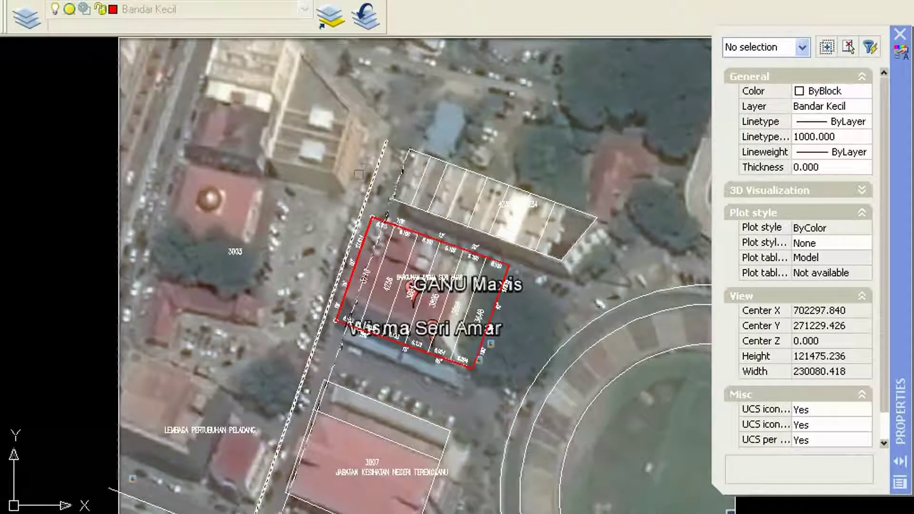
{"action": "scroll", "coordinate": [373, 217], "scroll_direction": "up", "scroll_amount": 2}
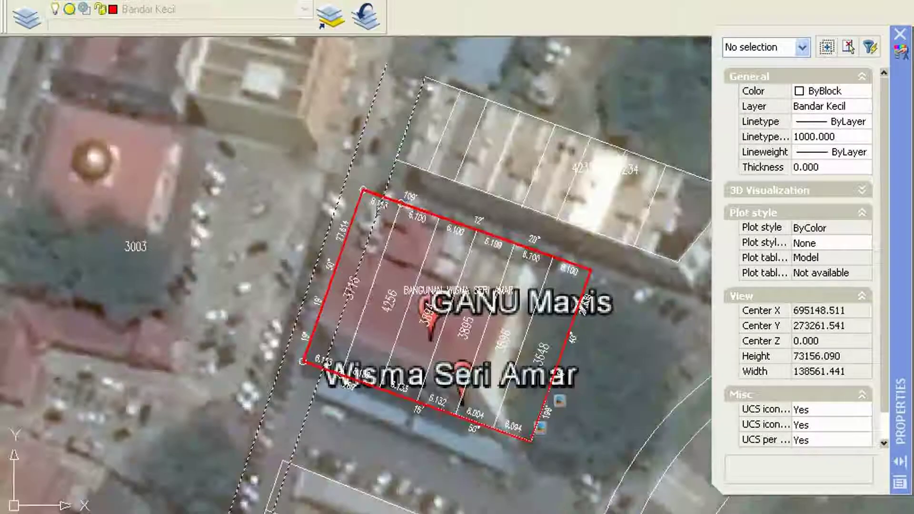
{"action": "scroll", "coordinate": [376, 200], "scroll_direction": "up", "scroll_amount": 5}
{"action": "scroll", "coordinate": [380, 195], "scroll_direction": "down", "scroll_amount": 5}
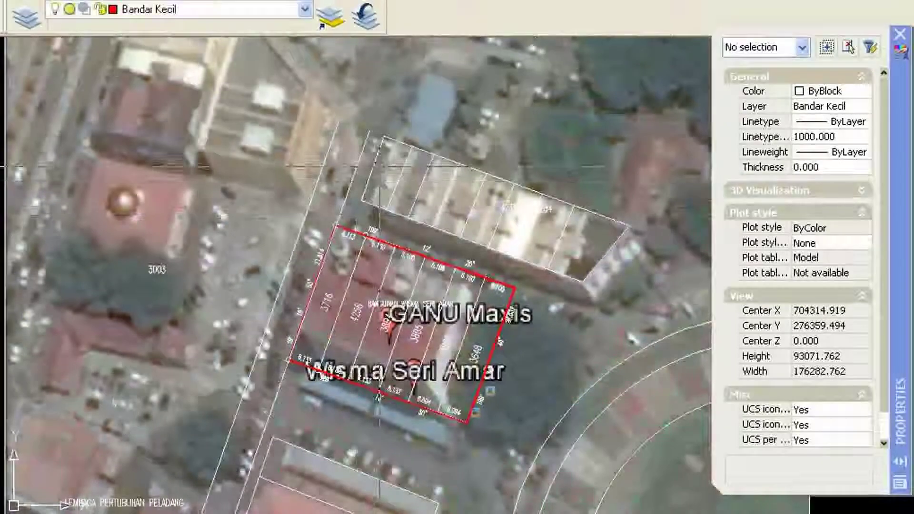
{"action": "scroll", "coordinate": [333, 214], "scroll_direction": "down", "scroll_amount": 2}
{"action": "scroll", "coordinate": [238, 430], "scroll_direction": "up", "scroll_amount": 2}
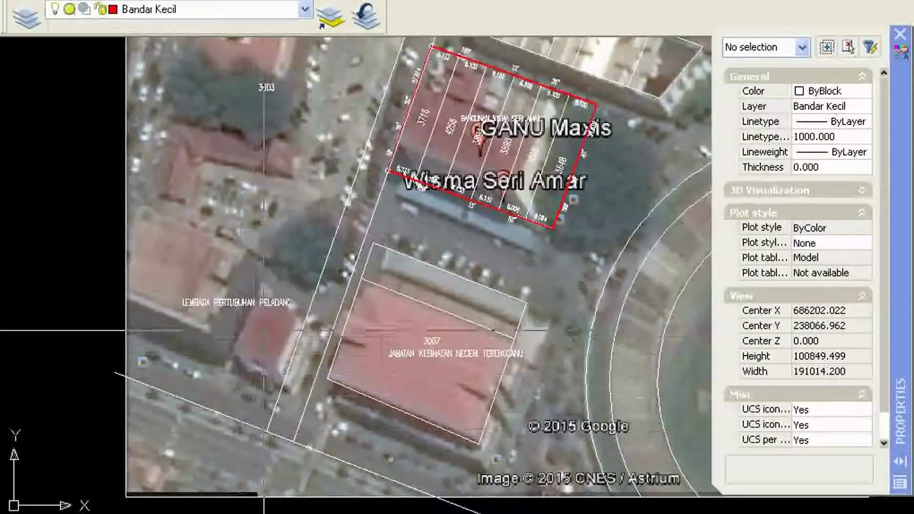
{"action": "scroll", "coordinate": [263, 334], "scroll_direction": "down", "scroll_amount": 2}
{"action": "scroll", "coordinate": [394, 250], "scroll_direction": "up", "scroll_amount": 2}
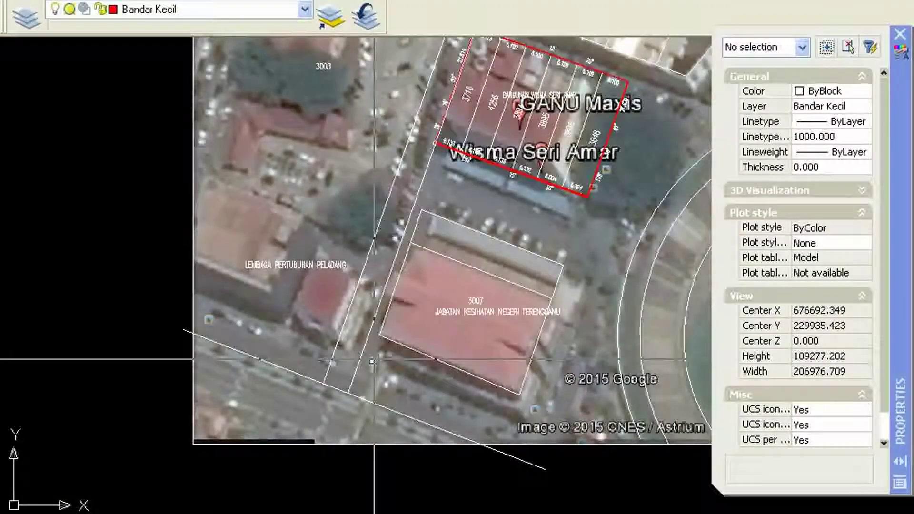
{"action": "type", "text": "o"}
{"action": "key", "text": "Return"}
{"action": "left_click", "coordinate": [447, 431]}
{"action": "left_click", "coordinate": [352, 402]}
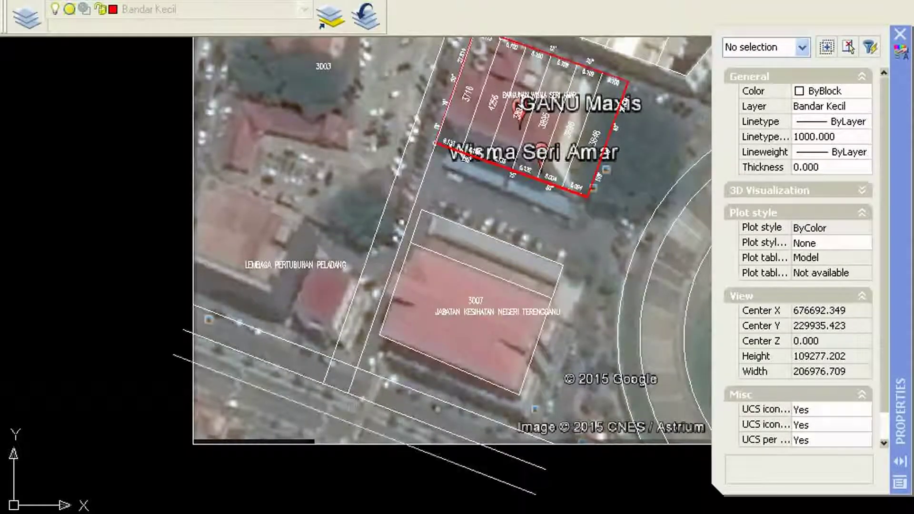
{"action": "scroll", "coordinate": [386, 376], "scroll_direction": "up", "scroll_amount": 2}
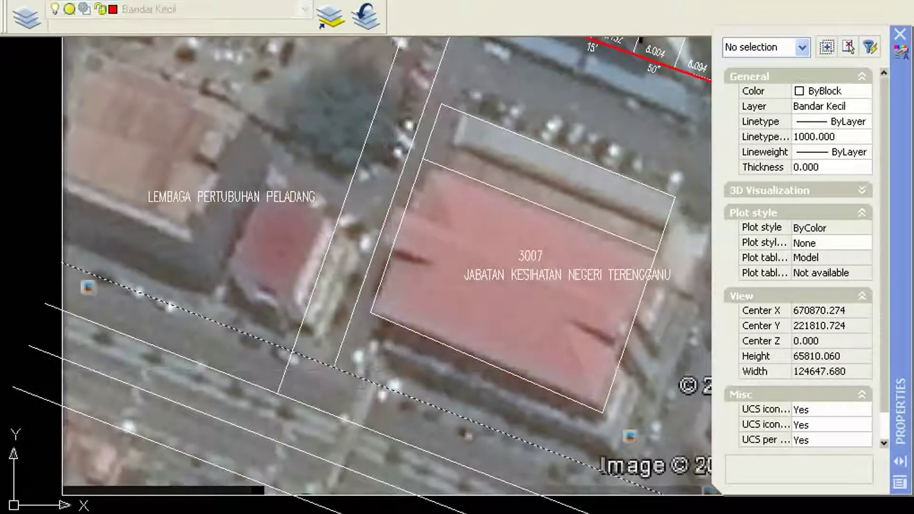
{"action": "scroll", "coordinate": [379, 340], "scroll_direction": "down", "scroll_amount": 2}
{"action": "scroll", "coordinate": [375, 329], "scroll_direction": "up", "scroll_amount": 2}
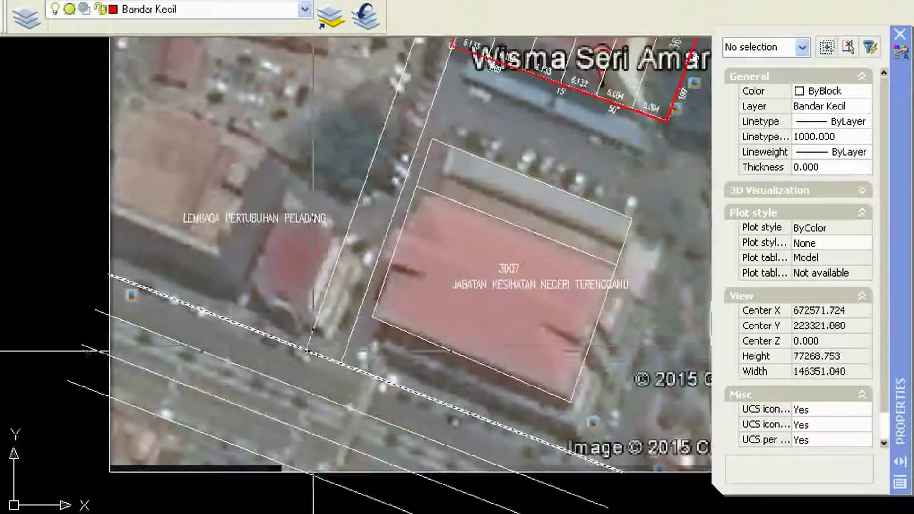
{"action": "key", "text": "Escape"}
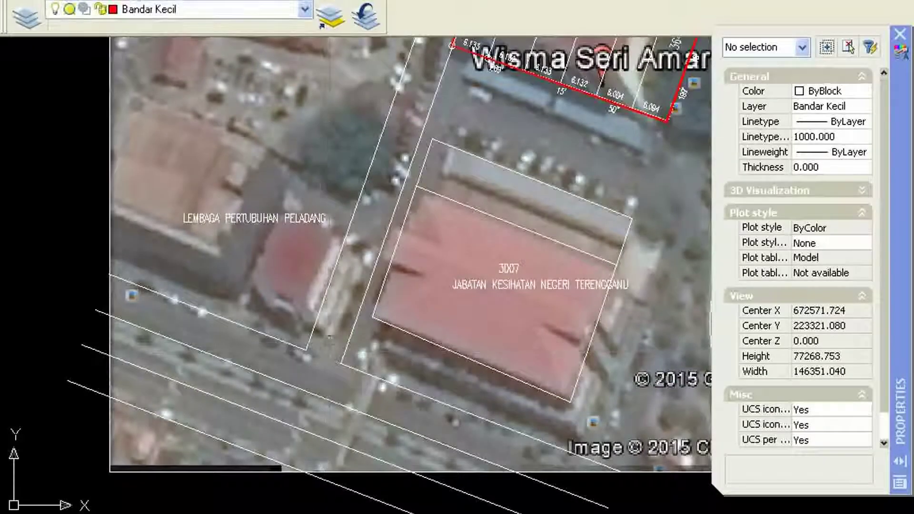
Inspect the road-edge line at the Lembaga Pertubuhan Peladang lot corner
{"action": "scroll", "coordinate": [320, 363], "scroll_direction": "up", "scroll_amount": 2}
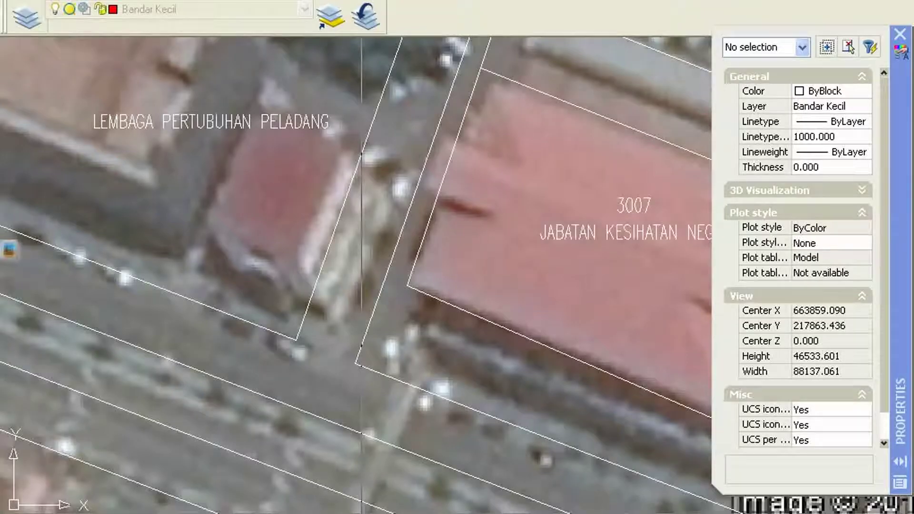
{"action": "left_click", "coordinate": [295, 339]}
{"action": "scroll", "coordinate": [295, 339], "scroll_direction": "up", "scroll_amount": 3}
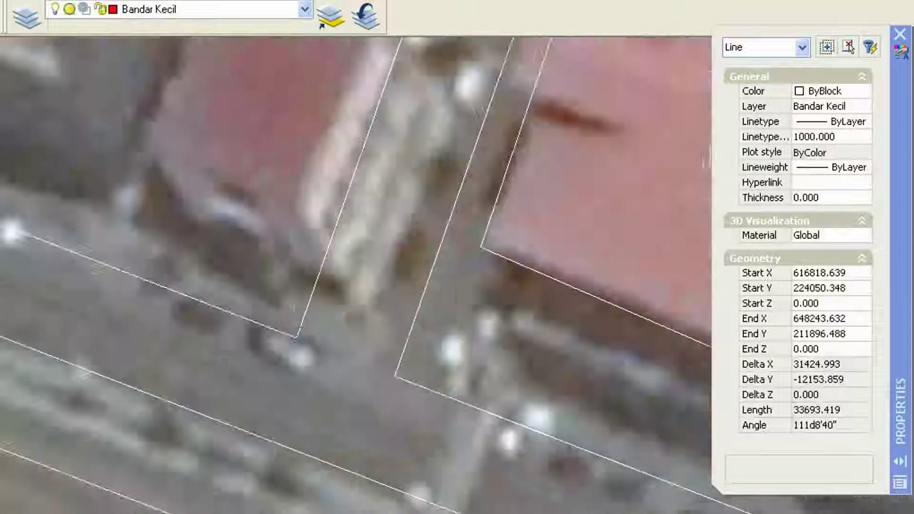
{"action": "key", "text": "Escape"}
{"action": "scroll", "coordinate": [295, 339], "scroll_direction": "up", "scroll_amount": 5}
{"action": "scroll", "coordinate": [295, 339], "scroll_direction": "down", "scroll_amount": 5}
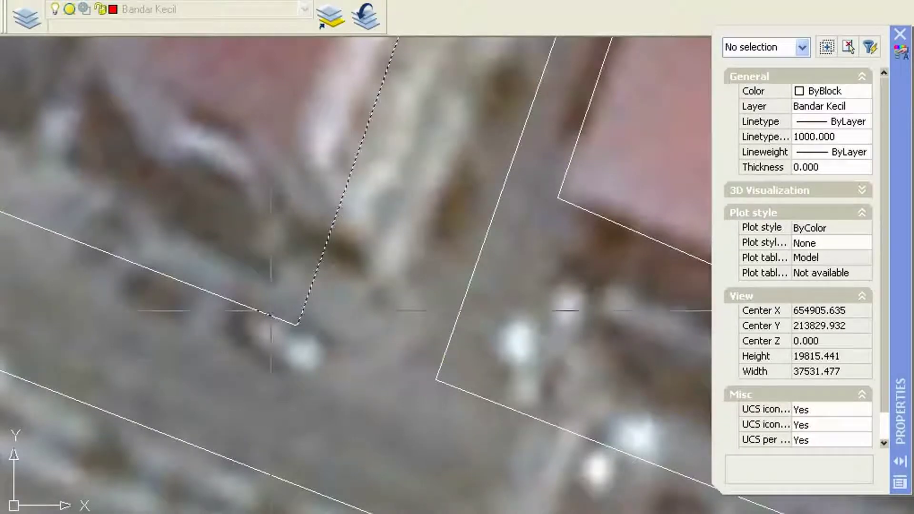
{"action": "scroll", "coordinate": [271, 311], "scroll_direction": "up", "scroll_amount": 5}
{"action": "scroll", "coordinate": [343, 85], "scroll_direction": "down", "scroll_amount": 5}
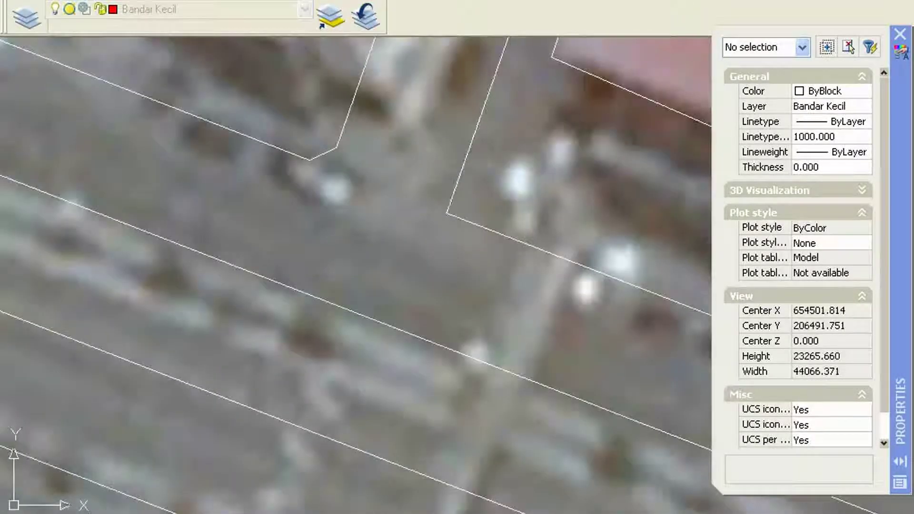
Zoom in and out around model space to inspect the traced Wisma Seri Amar plot lines
{"action": "scroll", "coordinate": [413, 266], "scroll_direction": "down", "scroll_amount": 5}
{"action": "scroll", "coordinate": [431, 247], "scroll_direction": "down", "scroll_amount": 3}
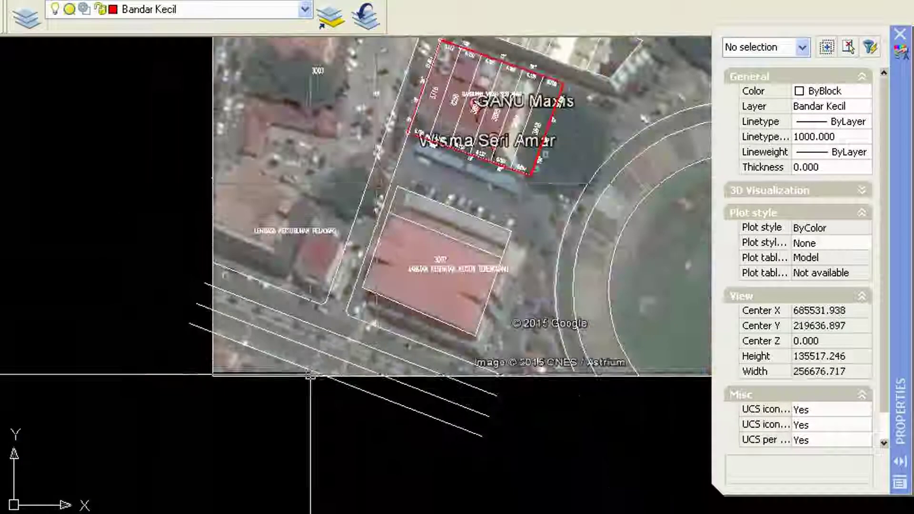
{"action": "scroll", "coordinate": [348, 349], "scroll_direction": "up", "scroll_amount": 3}
{"action": "scroll", "coordinate": [342, 373], "scroll_direction": "down", "scroll_amount": 3}
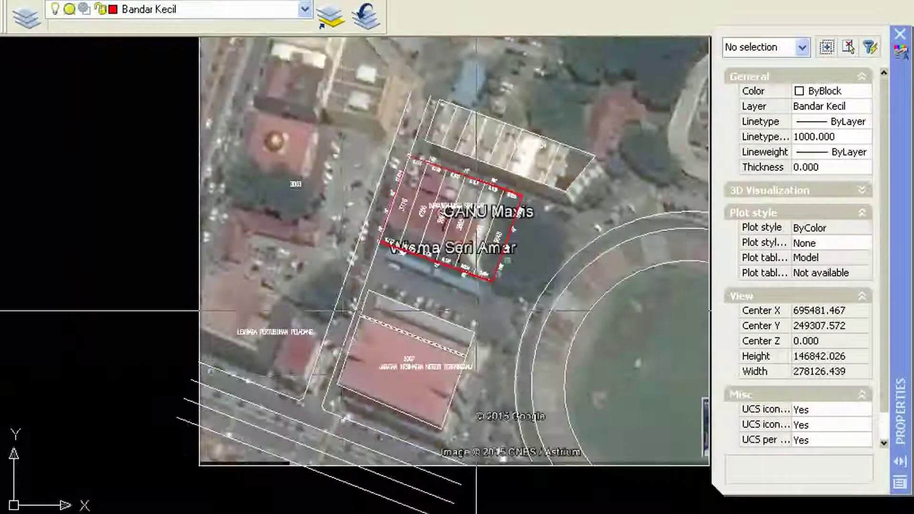
{"action": "scroll", "coordinate": [451, 245], "scroll_direction": "down", "scroll_amount": 2}
{"action": "scroll", "coordinate": [438, 241], "scroll_direction": "up", "scroll_amount": 1}
{"action": "scroll", "coordinate": [380, 229], "scroll_direction": "up", "scroll_amount": 5}
{"action": "scroll", "coordinate": [381, 230], "scroll_direction": "down", "scroll_amount": 5}
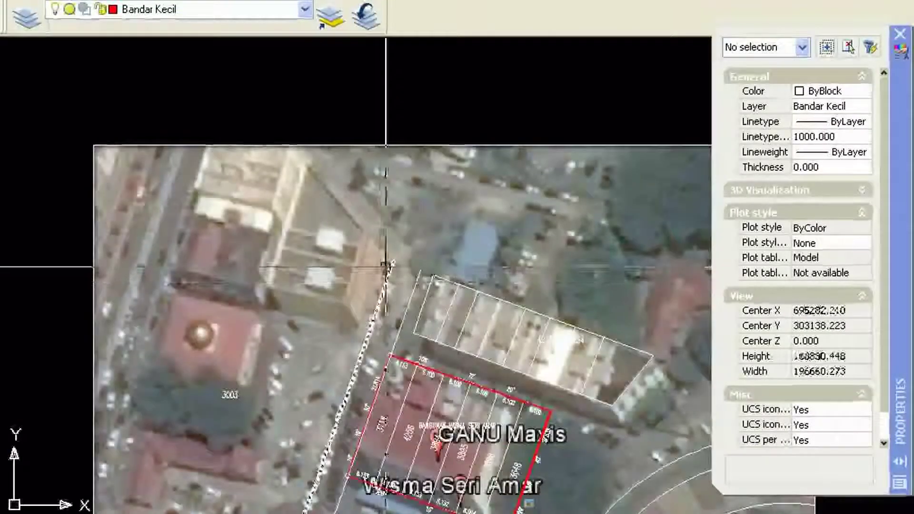
{"action": "scroll", "coordinate": [385, 265], "scroll_direction": "up", "scroll_amount": 5}
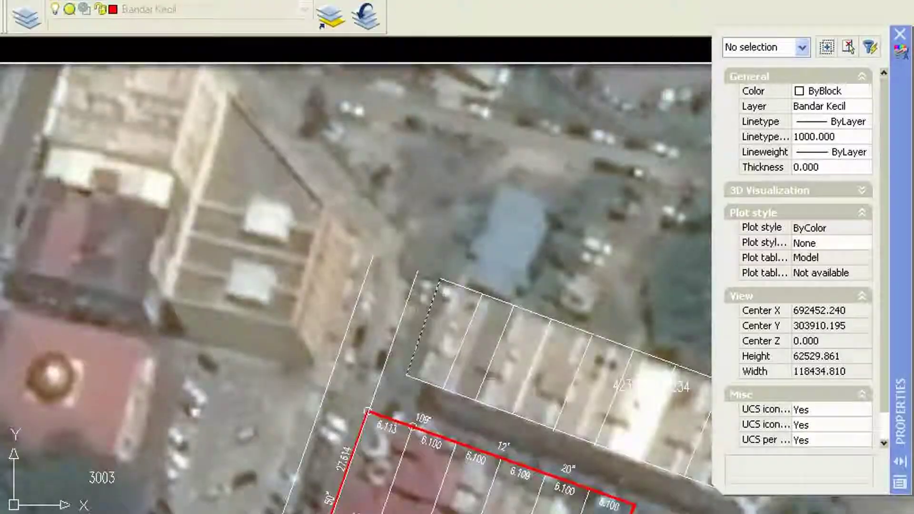
{"action": "scroll", "coordinate": [324, 308], "scroll_direction": "down", "scroll_amount": 3}
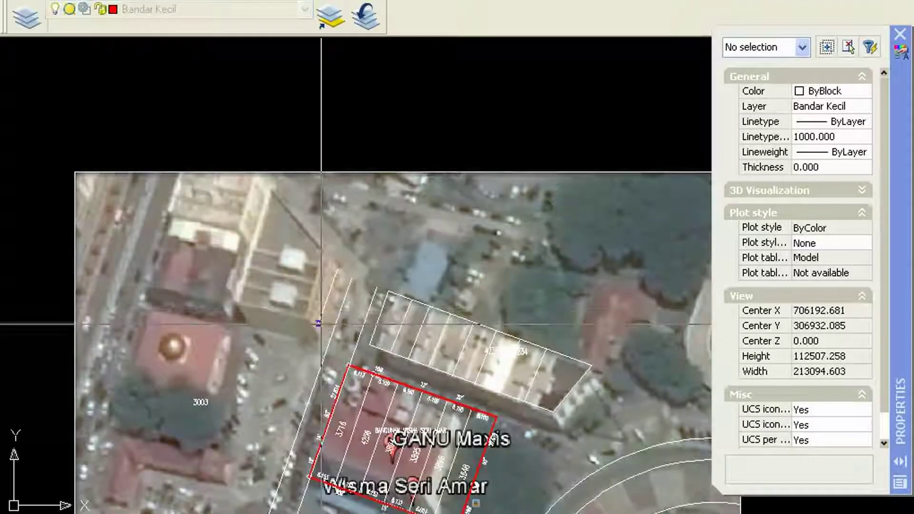
{"action": "scroll", "coordinate": [328, 253], "scroll_direction": "up", "scroll_amount": 3}
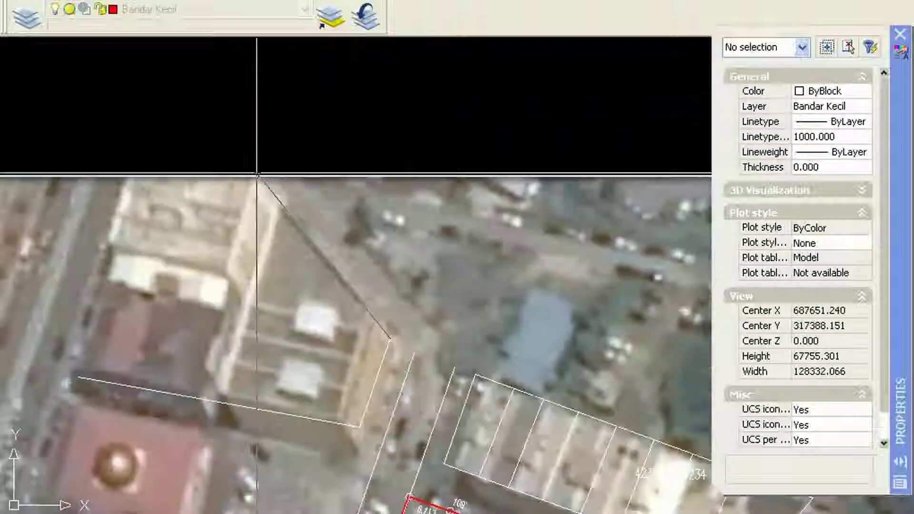
{"action": "scroll", "coordinate": [286, 157], "scroll_direction": "down", "scroll_amount": 3}
{"action": "scroll", "coordinate": [300, 124], "scroll_direction": "down", "scroll_amount": 3}
{"action": "scroll", "coordinate": [371, 205], "scroll_direction": "up", "scroll_amount": 3}
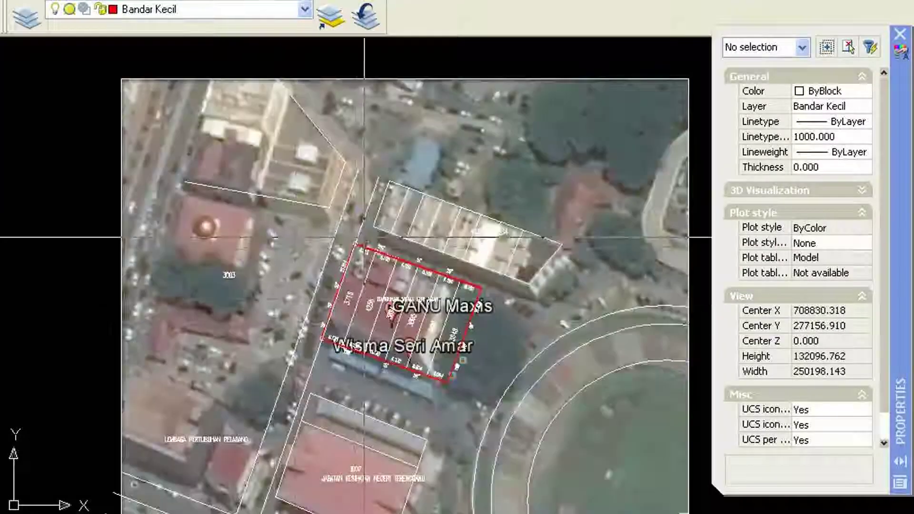
{"action": "scroll", "coordinate": [259, 225], "scroll_direction": "down", "scroll_amount": 3}
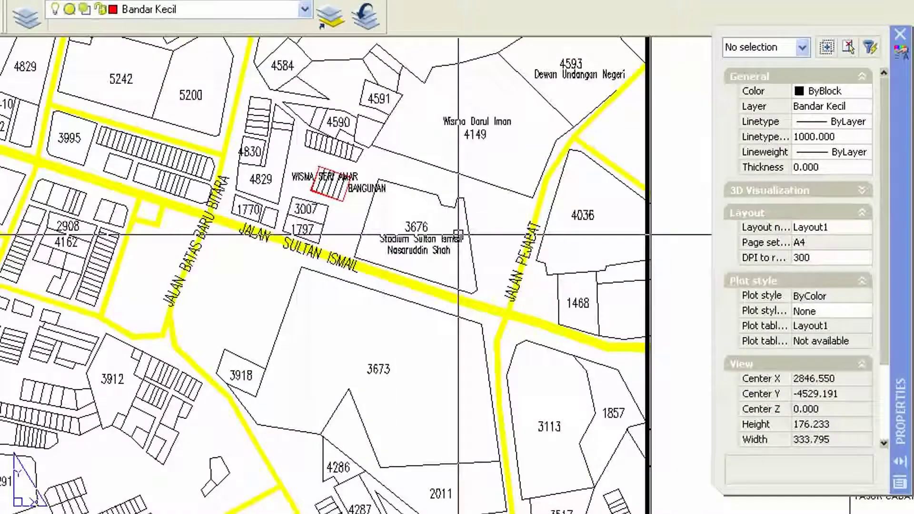
Widen the satellite-image viewport to the left and stretch its lower-right corner outward
{"action": "scroll", "coordinate": [316, 251], "scroll_direction": "down", "scroll_amount": 5}
{"action": "scroll", "coordinate": [316, 251], "scroll_direction": "down", "scroll_amount": 3}
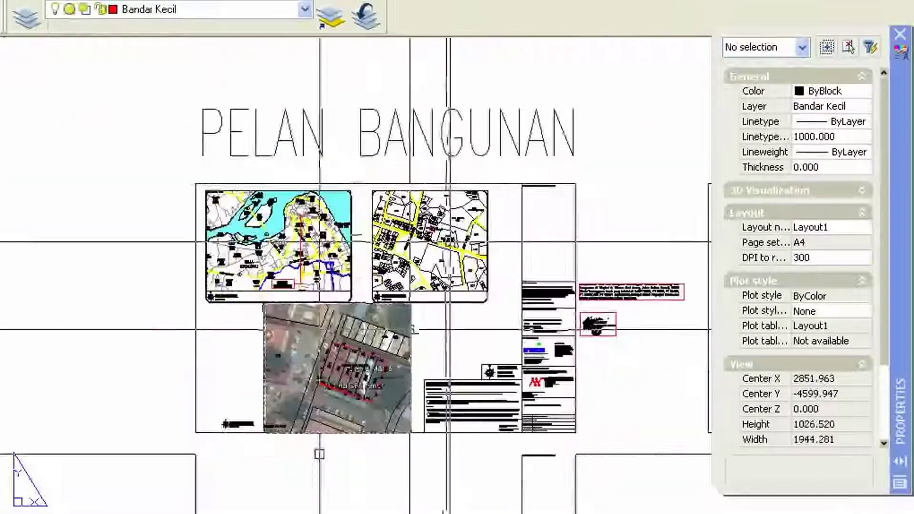
{"action": "scroll", "coordinate": [252, 418], "scroll_direction": "up", "scroll_amount": 3}
{"action": "left_click", "coordinate": [251, 419]}
{"action": "left_click_drag", "start_coordinate": [225, 415], "coordinate": [163, 408]}
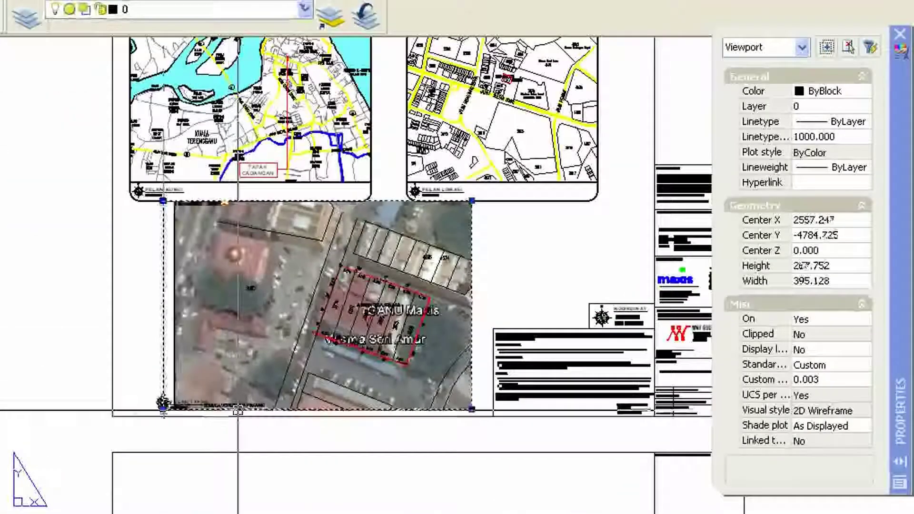
{"action": "left_click_drag", "start_coordinate": [471, 409], "coordinate": [561, 452]}
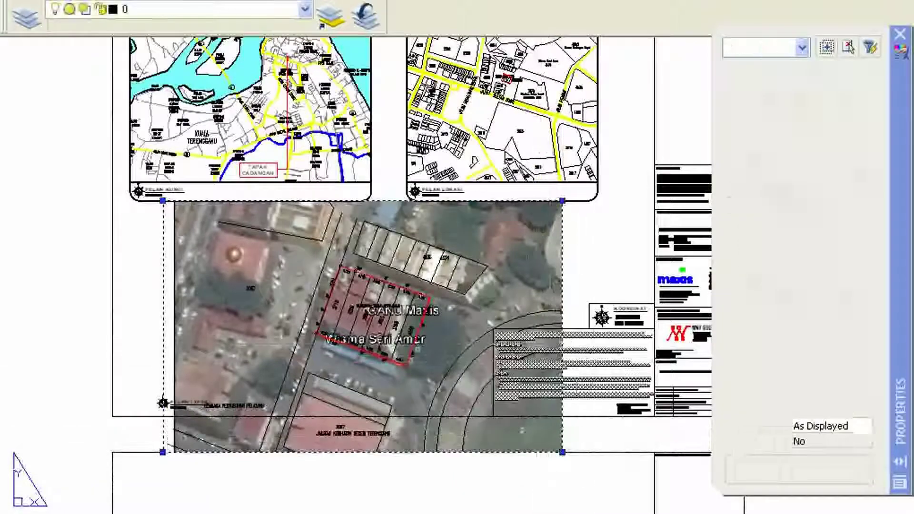
{"action": "key", "text": "Escape"}
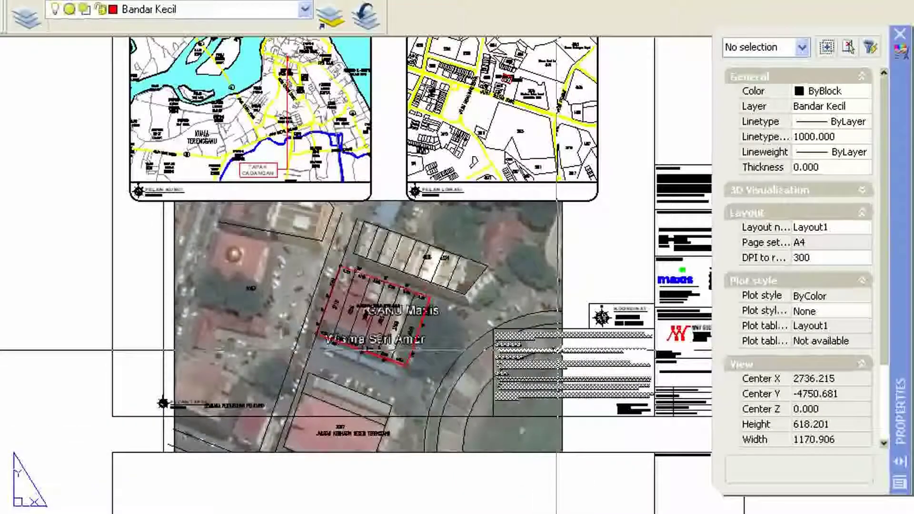
Reselect the viewport and stretch its lower-right grip further down and right
{"action": "scroll", "coordinate": [347, 378], "scroll_direction": "up", "scroll_amount": 5}
{"action": "scroll", "coordinate": [348, 379], "scroll_direction": "down", "scroll_amount": 5}
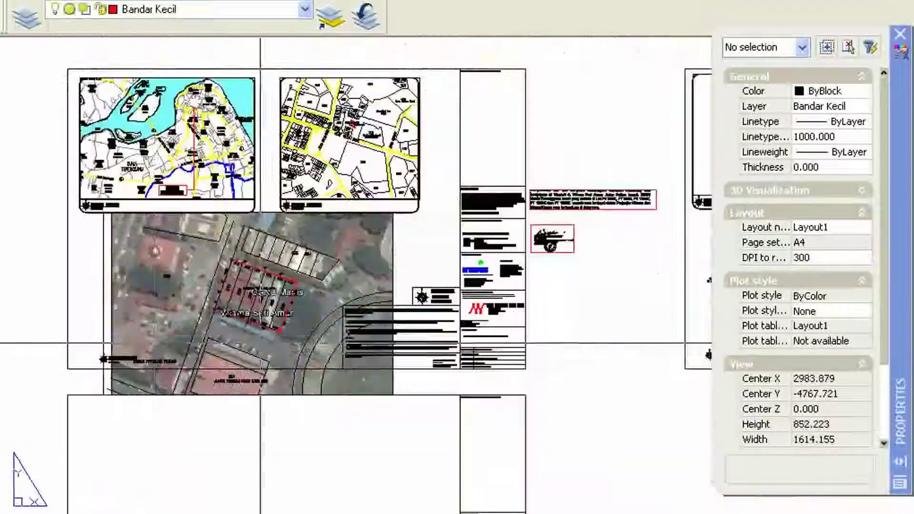
{"action": "scroll", "coordinate": [437, 266], "scroll_direction": "up", "scroll_amount": 1}
{"action": "scroll", "coordinate": [403, 231], "scroll_direction": "down", "scroll_amount": 3}
{"action": "scroll", "coordinate": [138, 266], "scroll_direction": "up", "scroll_amount": 3}
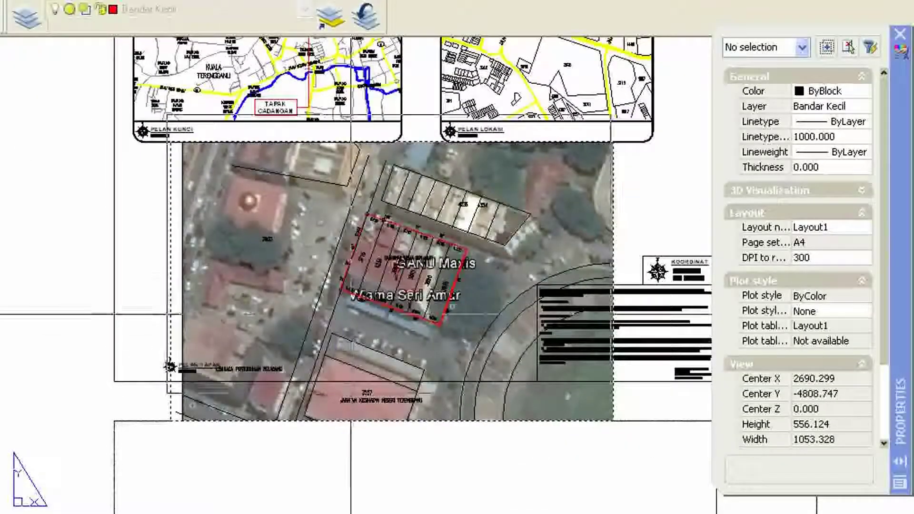
{"action": "left_click", "coordinate": [609, 356]}
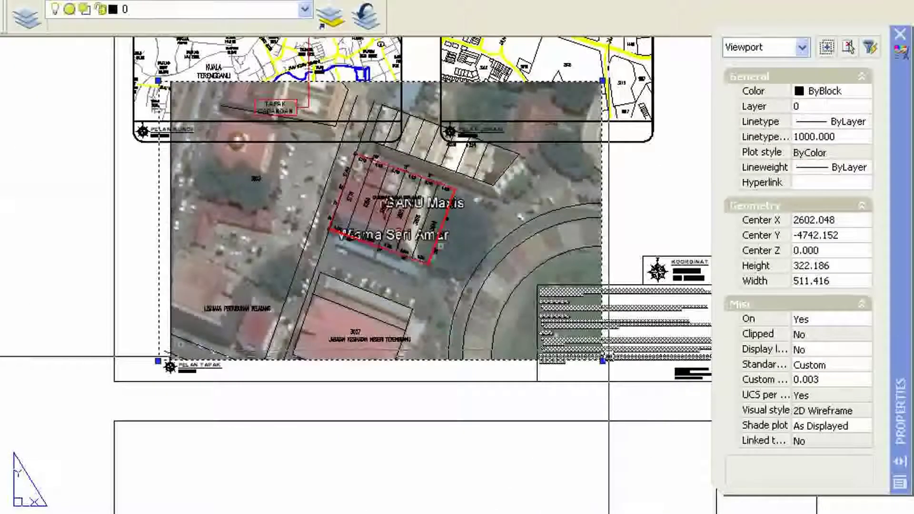
{"action": "scroll", "coordinate": [601, 360], "scroll_direction": "down", "scroll_amount": 4}
{"action": "scroll", "coordinate": [478, 363], "scroll_direction": "up", "scroll_amount": 4}
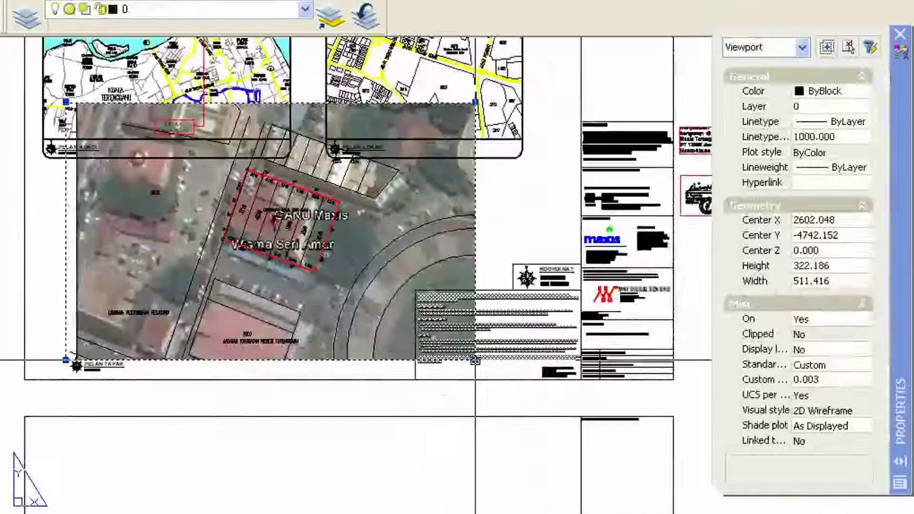
{"action": "left_click_drag", "start_coordinate": [478, 363], "coordinate": [546, 470]}
Clear the viewport selection and zoom around the sheet to check how the viewport fits
{"action": "key", "text": "Escape"}
{"action": "scroll", "coordinate": [546, 469], "scroll_direction": "down", "scroll_amount": 3}
{"action": "scroll", "coordinate": [546, 469], "scroll_direction": "up", "scroll_amount": 3}
{"action": "scroll", "coordinate": [545, 470], "scroll_direction": "up", "scroll_amount": 1}
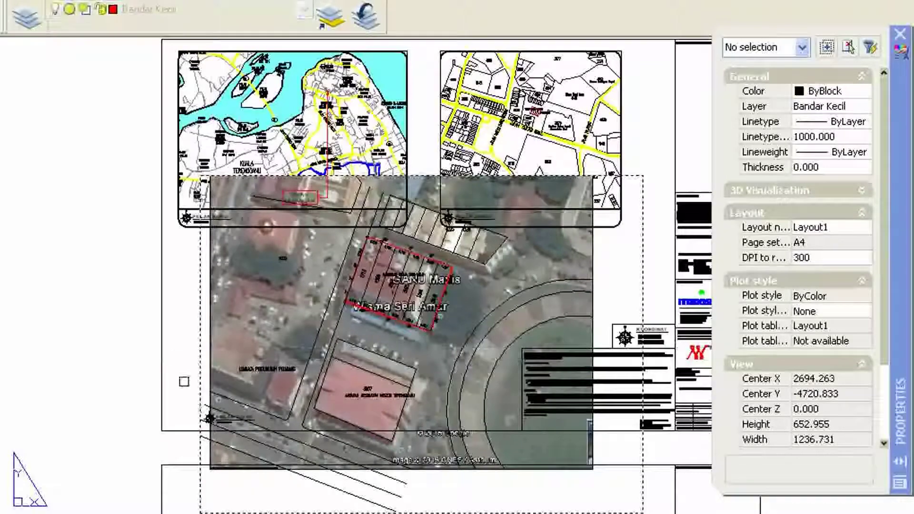
{"action": "scroll", "coordinate": [193, 405], "scroll_direction": "up", "scroll_amount": 2}
{"action": "scroll", "coordinate": [143, 375], "scroll_direction": "up", "scroll_amount": 2}
{"action": "scroll", "coordinate": [139, 372], "scroll_direction": "down", "scroll_amount": 3}
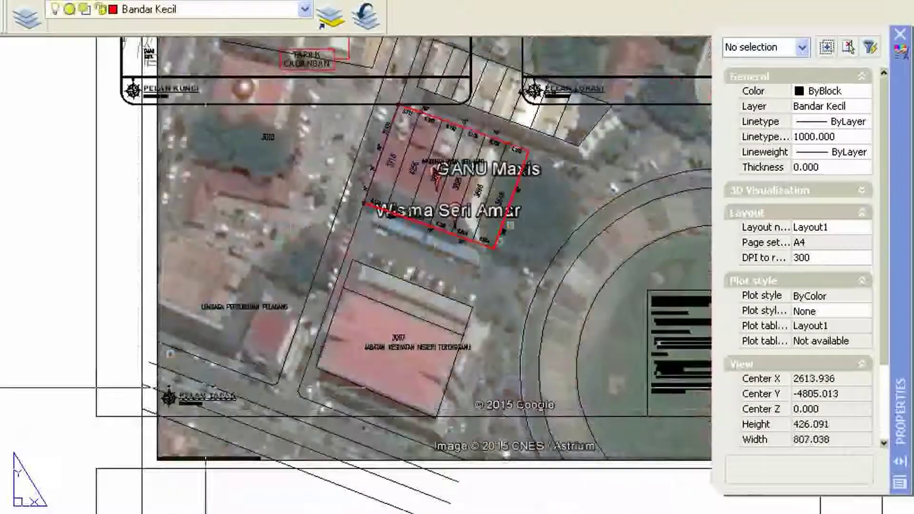
{"action": "scroll", "coordinate": [140, 373], "scroll_direction": "down", "scroll_amount": 3}
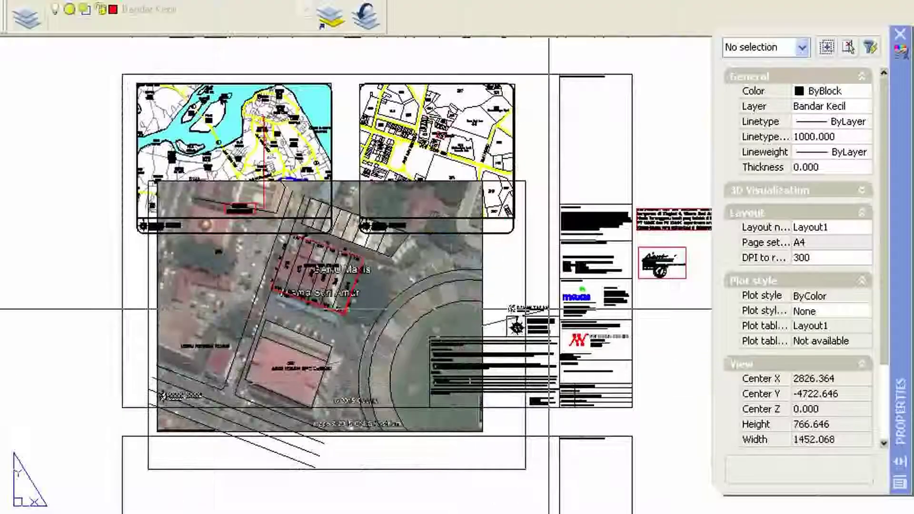
{"action": "scroll", "coordinate": [545, 298], "scroll_direction": "up", "scroll_amount": 5}
{"action": "scroll", "coordinate": [546, 301], "scroll_direction": "down", "scroll_amount": 3}
{"action": "scroll", "coordinate": [546, 300], "scroll_direction": "down", "scroll_amount": 2}
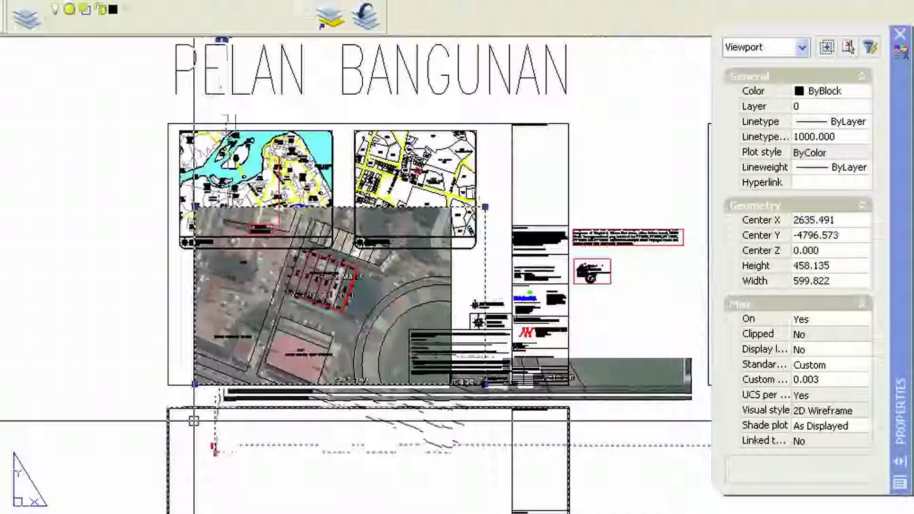
{"action": "scroll", "coordinate": [349, 187], "scroll_direction": "up", "scroll_amount": 2}
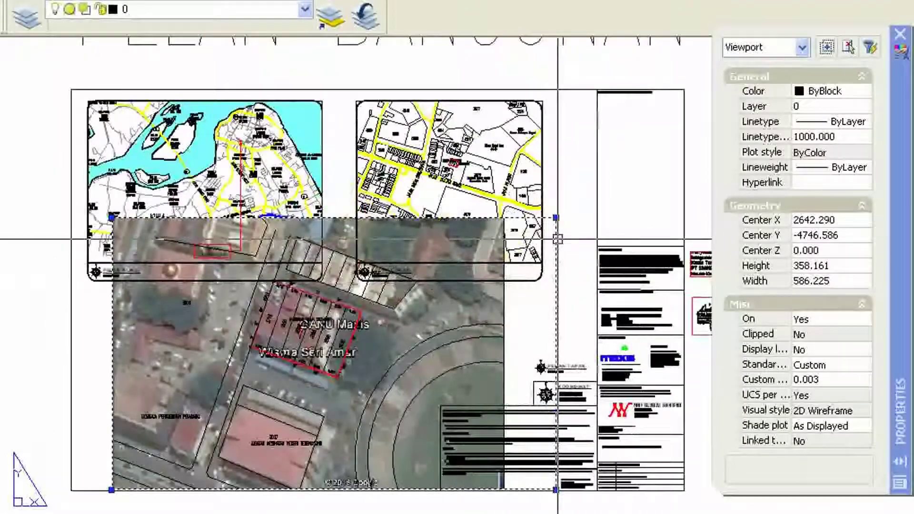
{"action": "scroll", "coordinate": [361, 262], "scroll_direction": "down", "scroll_amount": 3}
{"action": "scroll", "coordinate": [371, 447], "scroll_direction": "up", "scroll_amount": 3}
{"action": "key", "text": "Escape"}
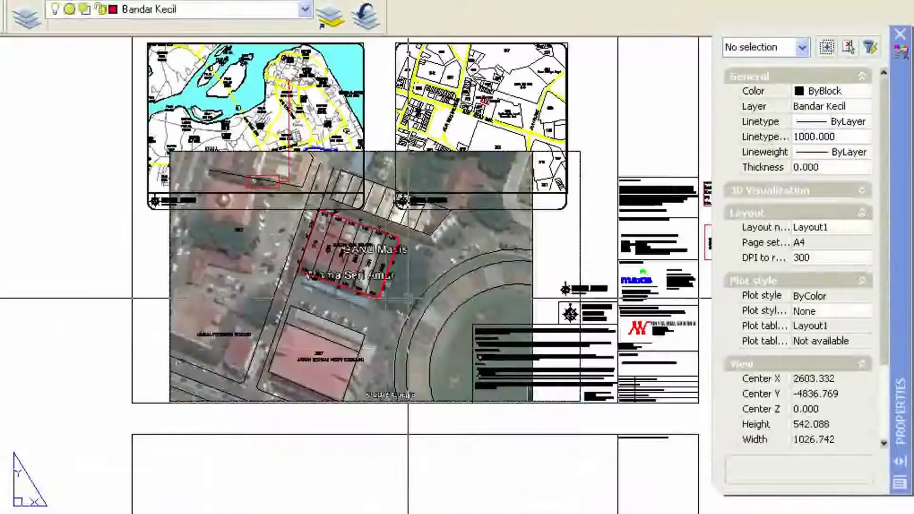
{"action": "scroll", "coordinate": [407, 295], "scroll_direction": "up", "scroll_amount": 1}
{"action": "scroll", "coordinate": [381, 252], "scroll_direction": "up", "scroll_amount": 2}
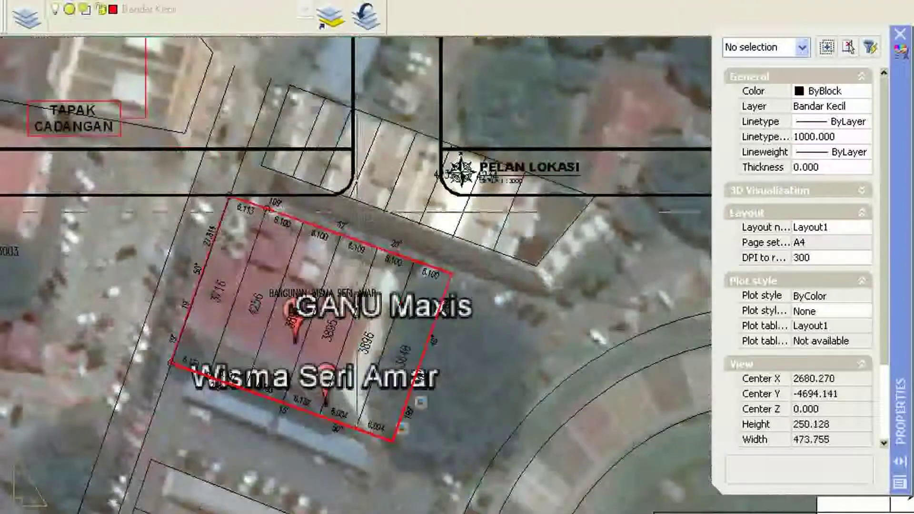
{"action": "scroll", "coordinate": [355, 211], "scroll_direction": "up", "scroll_amount": 2}
{"action": "scroll", "coordinate": [355, 211], "scroll_direction": "down", "scroll_amount": 3}
{"action": "scroll", "coordinate": [285, 286], "scroll_direction": "down", "scroll_amount": 1}
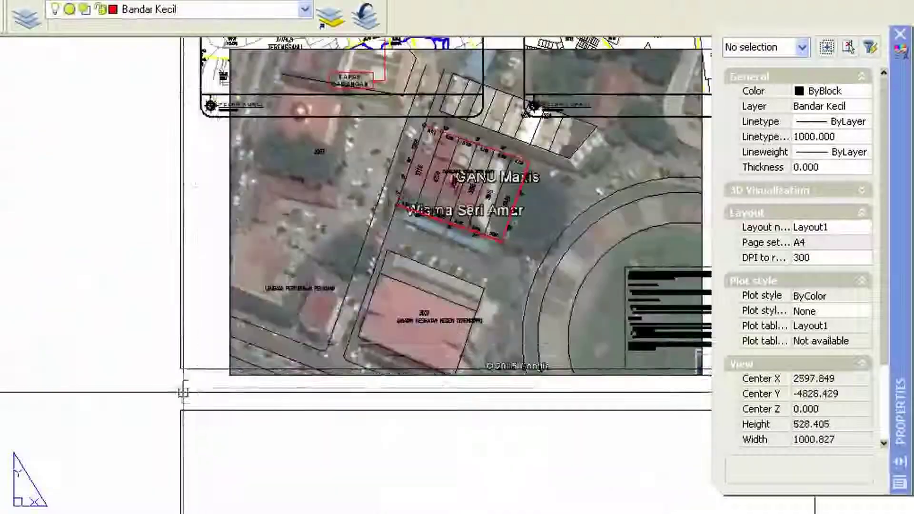
Move the viewport's bottom edge up to the sheet frame and its top edge below the maps
{"action": "left_click", "coordinate": [231, 335]}
{"action": "scroll", "coordinate": [231, 376], "scroll_direction": "up", "scroll_amount": 4}
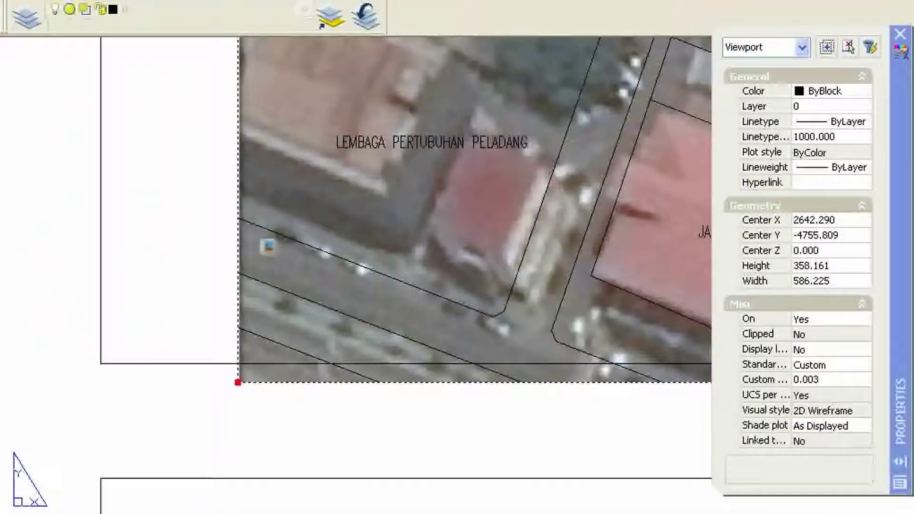
{"action": "scroll", "coordinate": [237, 382], "scroll_direction": "down", "scroll_amount": 5}
{"action": "scroll", "coordinate": [286, 333], "scroll_direction": "up", "scroll_amount": 2}
{"action": "left_click", "coordinate": [158, 412]}
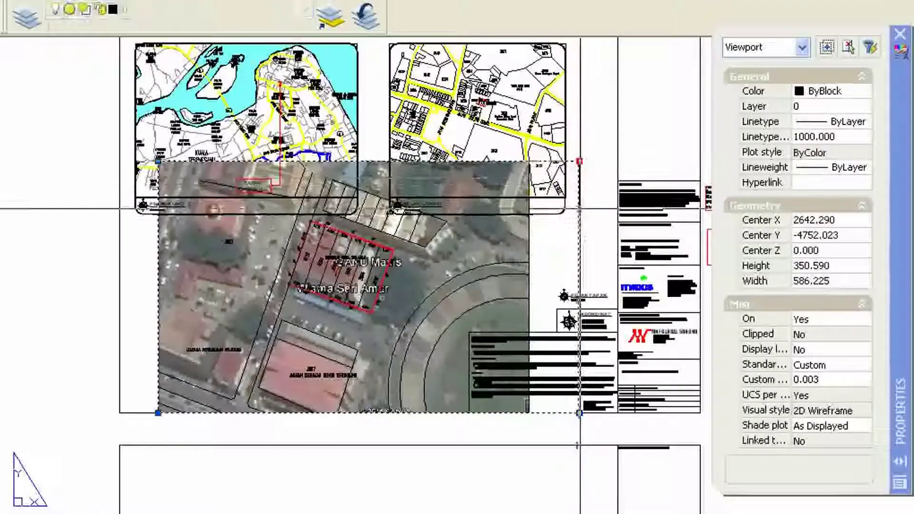
{"action": "scroll", "coordinate": [579, 208], "scroll_direction": "up", "scroll_amount": 2}
{"action": "left_click", "coordinate": [581, 206]}
{"action": "scroll", "coordinate": [581, 206], "scroll_direction": "up", "scroll_amount": 3}
{"action": "scroll", "coordinate": [567, 257], "scroll_direction": "up", "scroll_amount": 2}
{"action": "scroll", "coordinate": [566, 258], "scroll_direction": "down", "scroll_amount": 1}
{"action": "key", "text": "Escape"}
{"action": "scroll", "coordinate": [571, 281], "scroll_direction": "down", "scroll_amount": 2}
{"action": "scroll", "coordinate": [310, 302], "scroll_direction": "down", "scroll_amount": 1}
{"action": "scroll", "coordinate": [408, 307], "scroll_direction": "up", "scroll_amount": 2}
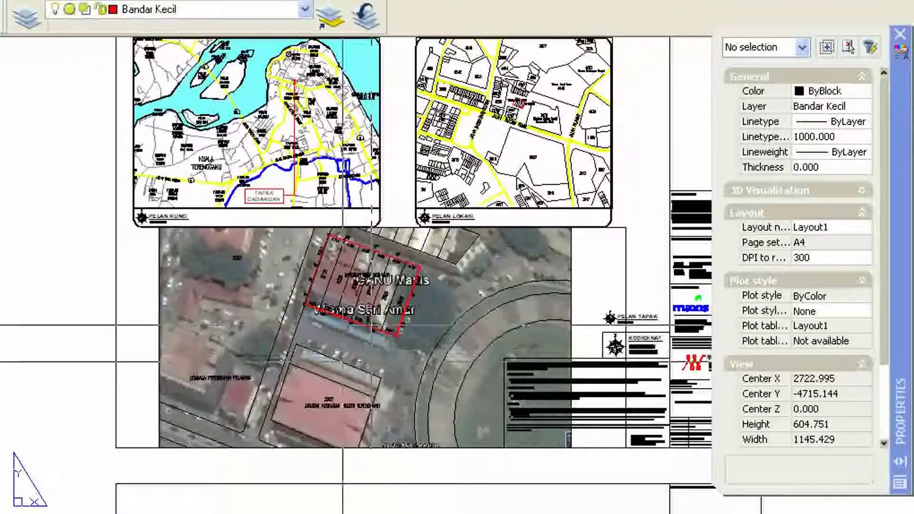
{"action": "scroll", "coordinate": [297, 297], "scroll_direction": "down", "scroll_amount": 2}
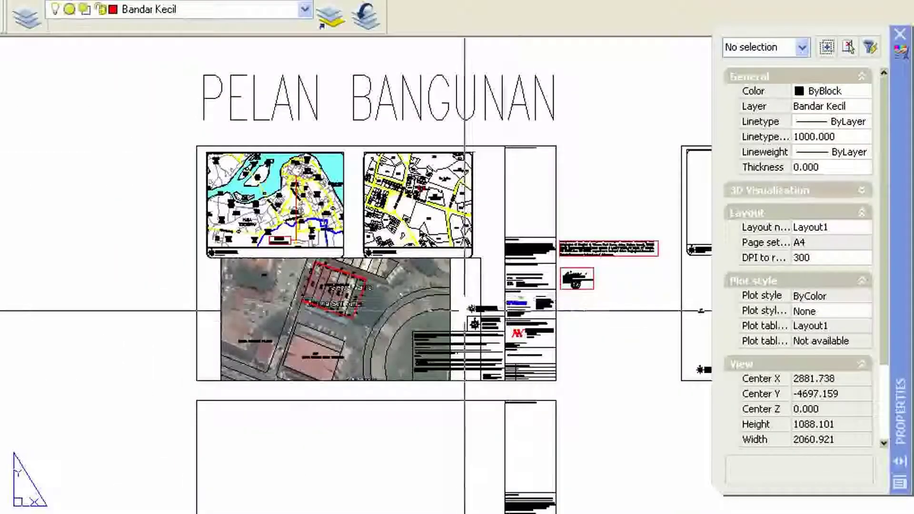
{"action": "scroll", "coordinate": [467, 310], "scroll_direction": "up", "scroll_amount": 2}
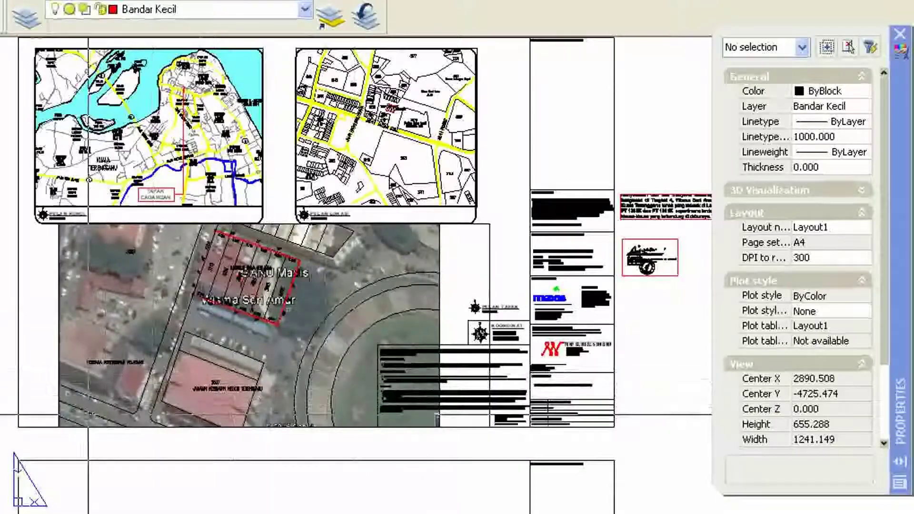
{"action": "scroll", "coordinate": [270, 370], "scroll_direction": "up", "scroll_amount": 2}
{"action": "scroll", "coordinate": [256, 314], "scroll_direction": "down", "scroll_amount": 3}
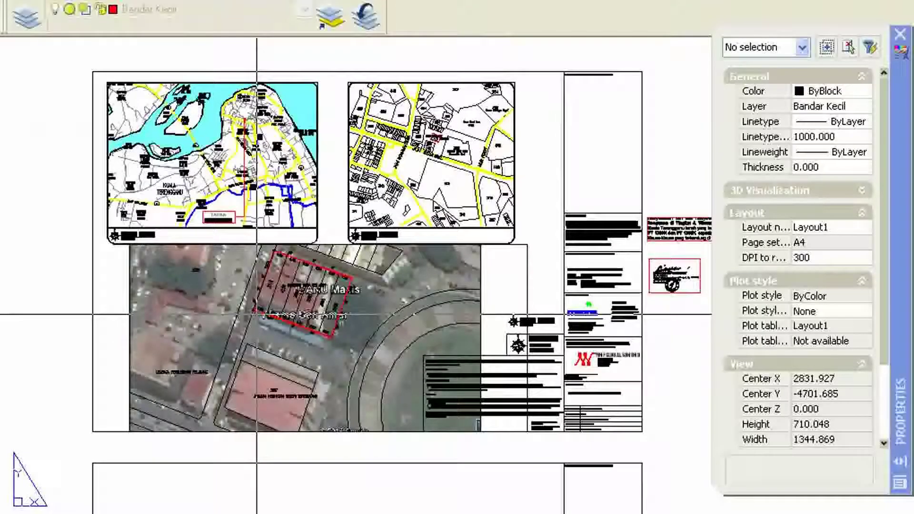
Enter model space in the aerial viewport and zoom in on the stadium ring
{"action": "double_click", "coordinate": [256, 314]}
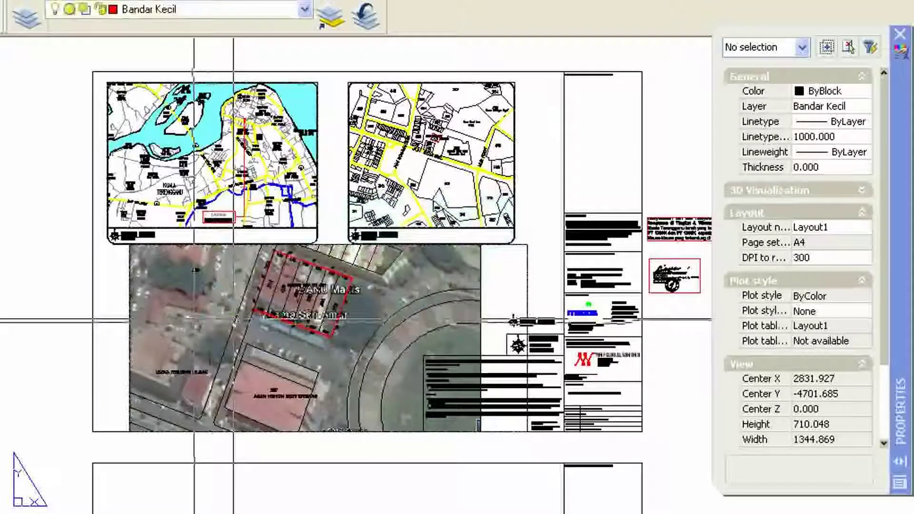
{"action": "scroll", "coordinate": [363, 324], "scroll_direction": "up", "scroll_amount": 2}
{"action": "scroll", "coordinate": [367, 442], "scroll_direction": "up", "scroll_amount": 2}
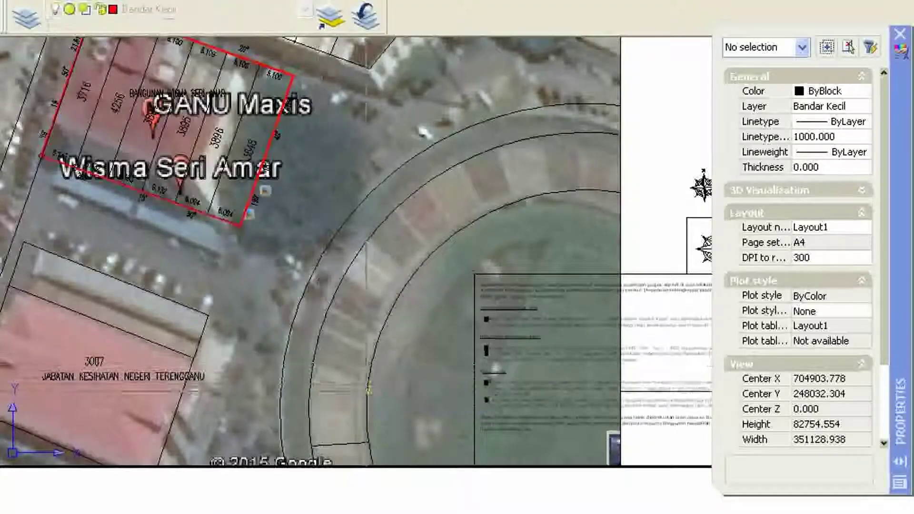
{"action": "scroll", "coordinate": [369, 372], "scroll_direction": "up", "scroll_amount": 3}
{"action": "scroll", "coordinate": [285, 285], "scroll_direction": "down", "scroll_amount": 4}
{"action": "scroll", "coordinate": [262, 246], "scroll_direction": "up", "scroll_amount": 1}
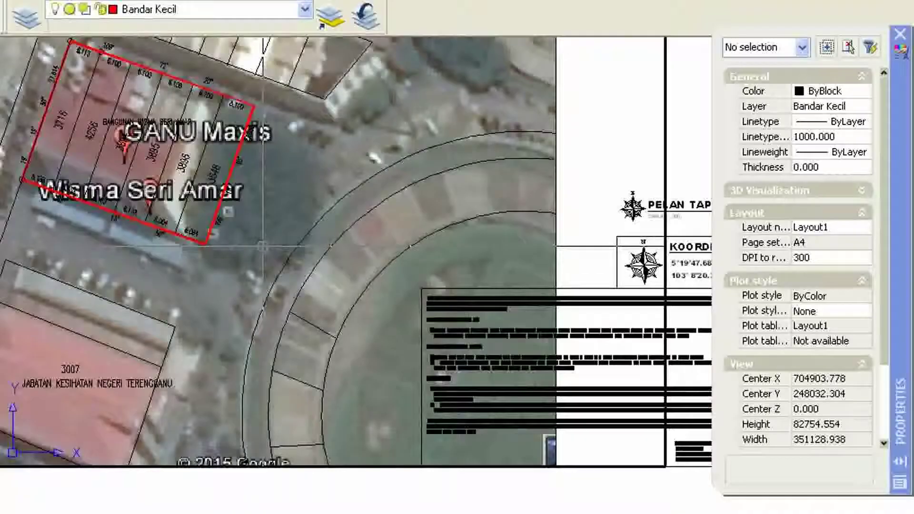
{"action": "scroll", "coordinate": [373, 261], "scroll_direction": "up", "scroll_amount": 2}
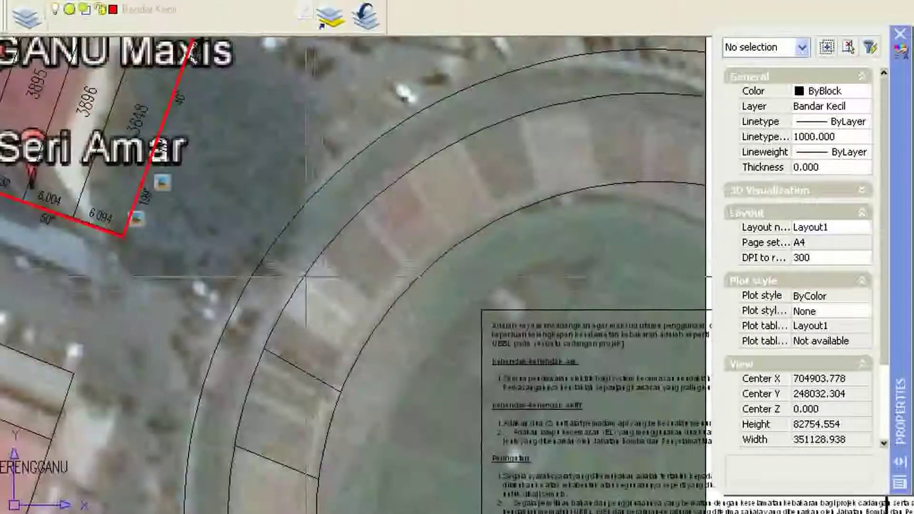
Draw a radial line across the stadium ring between its arcs
{"action": "left_click", "coordinate": [414, 165]}
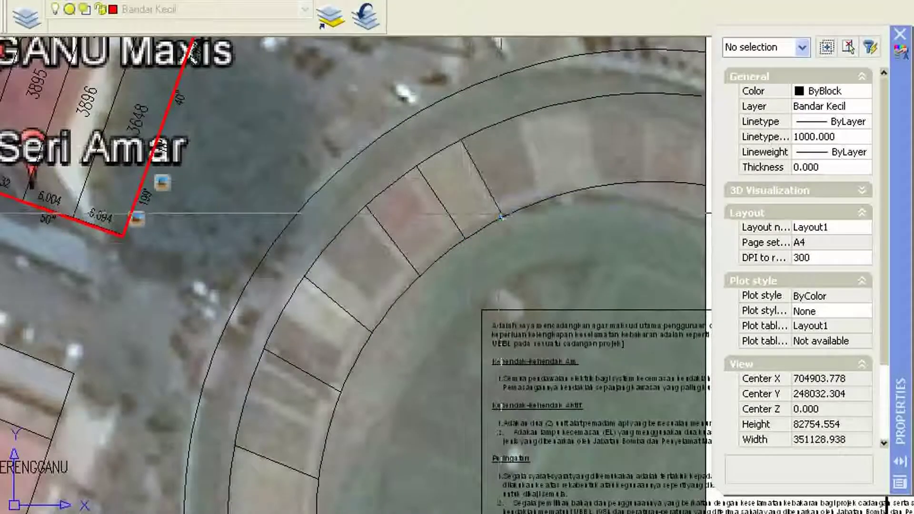
{"action": "scroll", "coordinate": [446, 172], "scroll_direction": "down", "scroll_amount": 2}
{"action": "scroll", "coordinate": [446, 172], "scroll_direction": "up", "scroll_amount": 3}
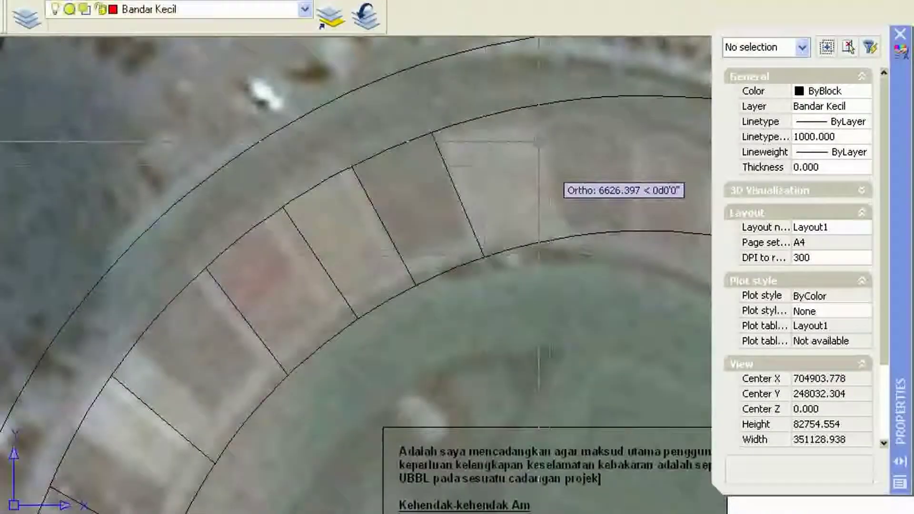
{"action": "scroll", "coordinate": [507, 255], "scroll_direction": "down", "scroll_amount": 3}
{"action": "scroll", "coordinate": [509, 257], "scroll_direction": "up", "scroll_amount": 2}
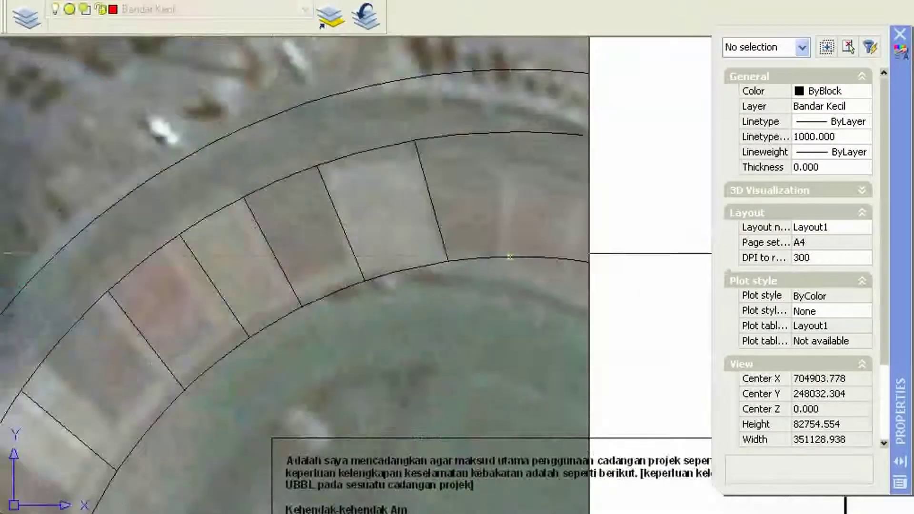
{"action": "scroll", "coordinate": [520, 133], "scroll_direction": "down", "scroll_amount": 3}
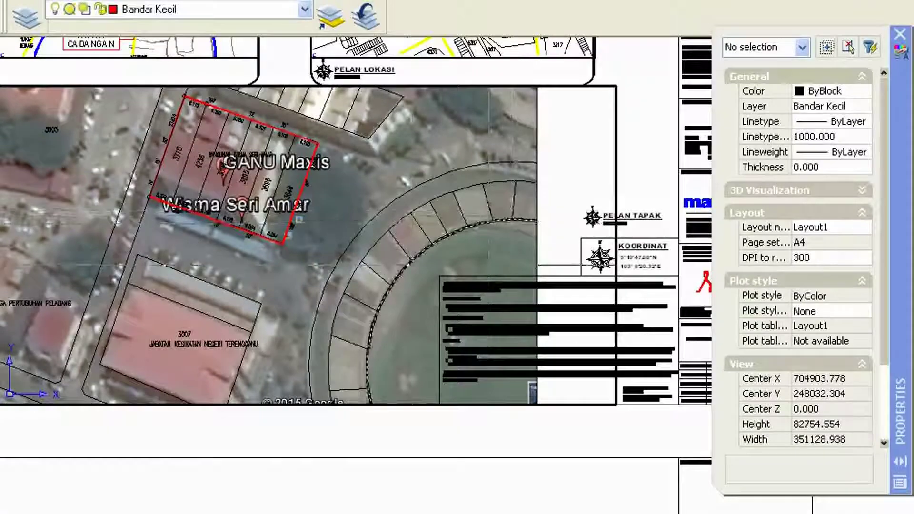
{"action": "middle_click_drag", "start_coordinate": [299, 219], "coordinate": [386, 274]}
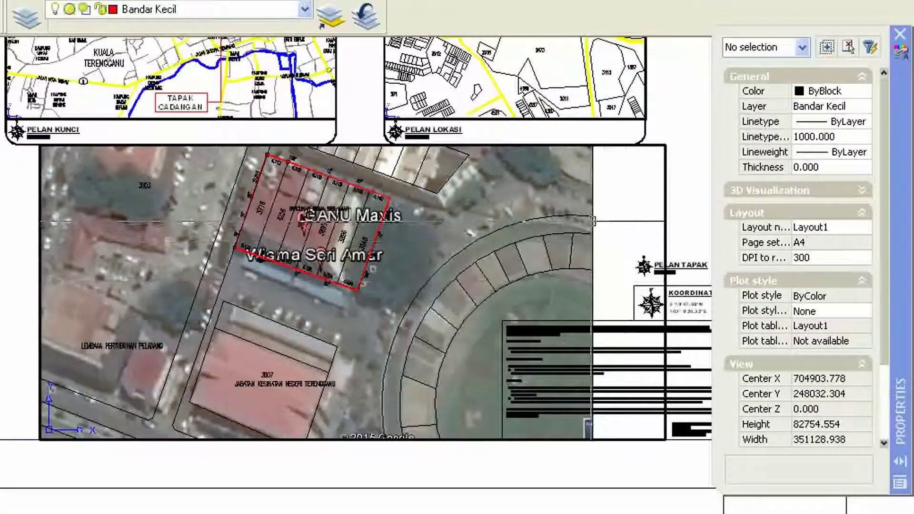
Start the building outline with its first corners west of the Wisma Seri Amar lot
{"action": "scroll", "coordinate": [386, 275], "scroll_direction": "down", "scroll_amount": 3}
{"action": "scroll", "coordinate": [386, 275], "scroll_direction": "up", "scroll_amount": 3}
{"action": "scroll", "coordinate": [72, 235], "scroll_direction": "up", "scroll_amount": 4}
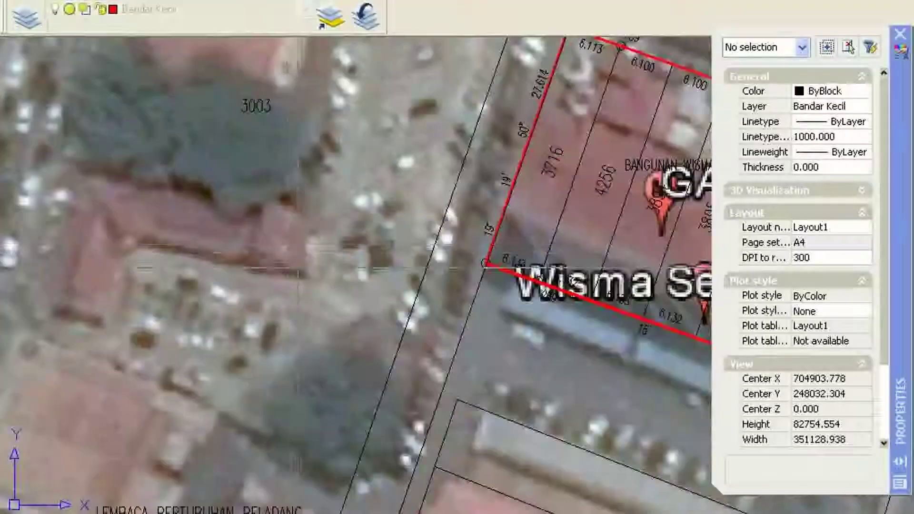
{"action": "left_click", "coordinate": [316, 219]}
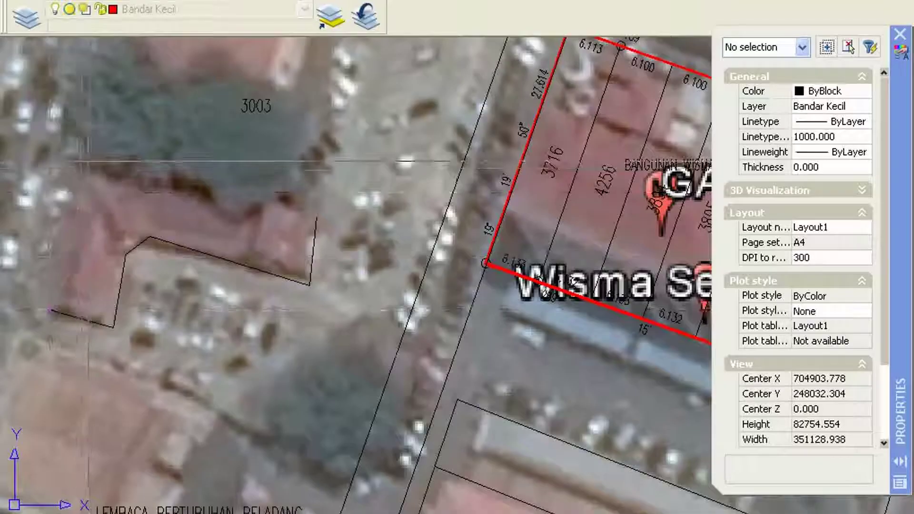
{"action": "scroll", "coordinate": [414, 311], "scroll_direction": "down", "scroll_amount": 3}
{"action": "scroll", "coordinate": [414, 311], "scroll_direction": "up", "scroll_amount": 3}
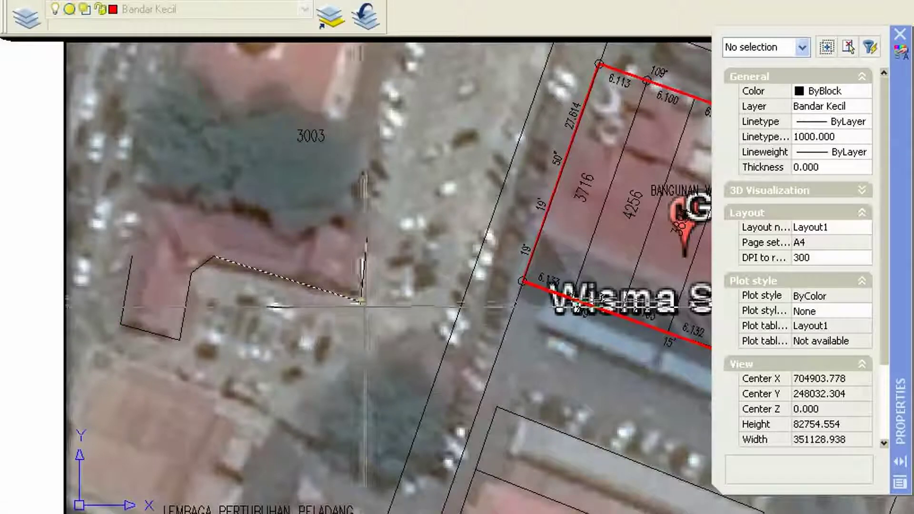
{"action": "left_click", "coordinate": [355, 235]}
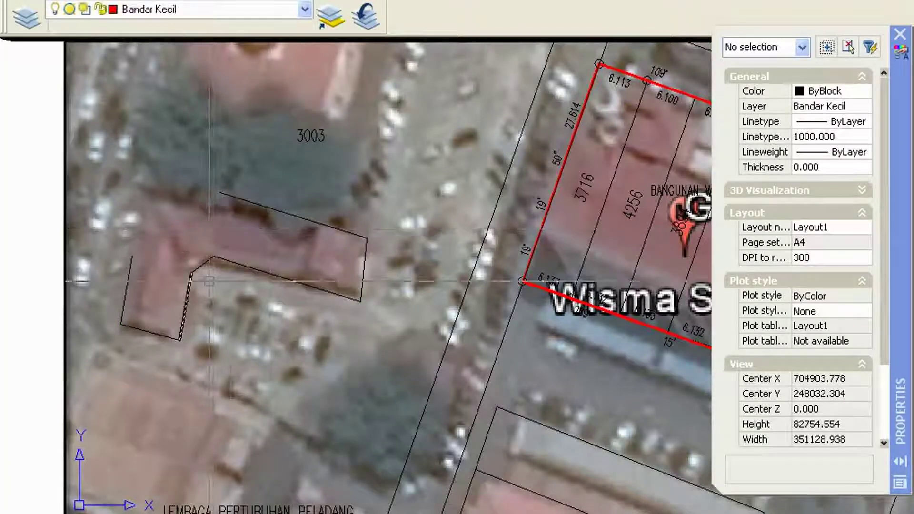
Add the top-left corners and close the L-shaped building outline
{"action": "left_click", "coordinate": [154, 172]}
{"action": "left_click", "coordinate": [147, 177]}
{"action": "left_click", "coordinate": [122, 325]}
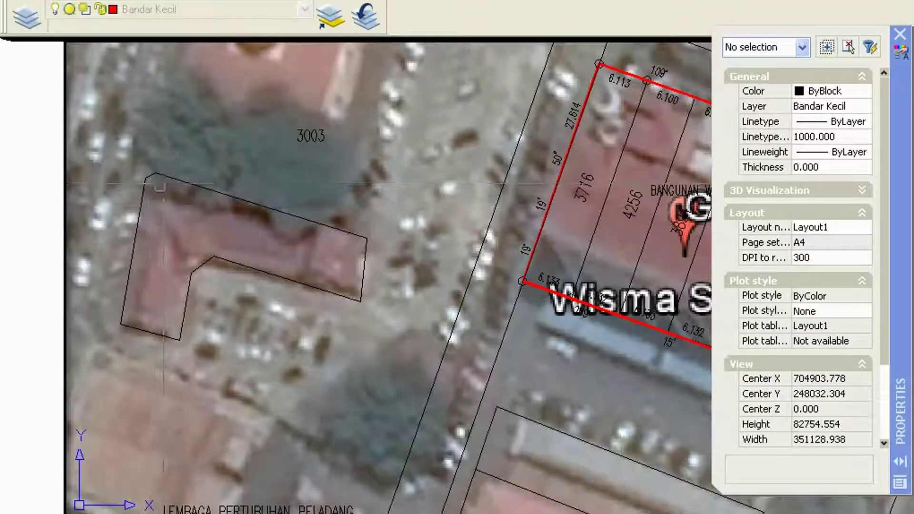
{"action": "scroll", "coordinate": [197, 188], "scroll_direction": "up", "scroll_amount": 3}
{"action": "scroll", "coordinate": [197, 188], "scroll_direction": "down", "scroll_amount": 8}
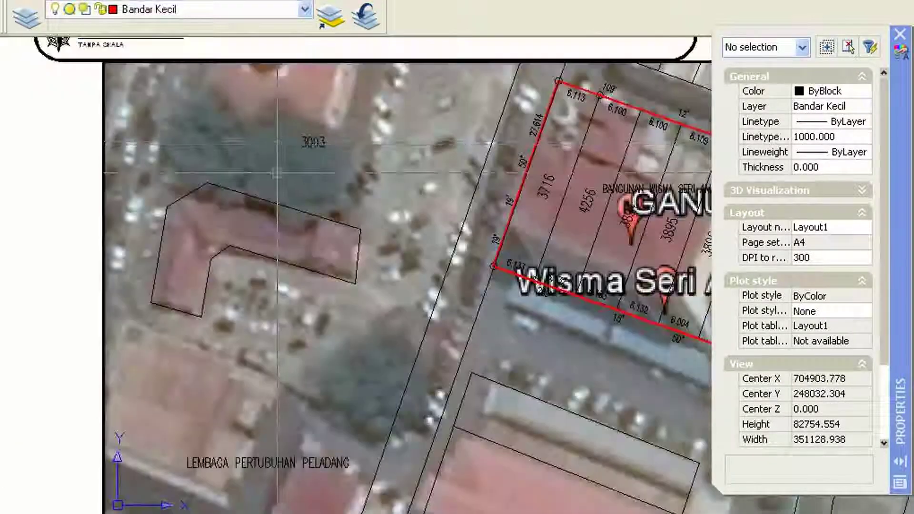
{"action": "scroll", "coordinate": [218, 318], "scroll_direction": "up", "scroll_amount": 2}
{"action": "scroll", "coordinate": [218, 318], "scroll_direction": "up", "scroll_amount": 2}
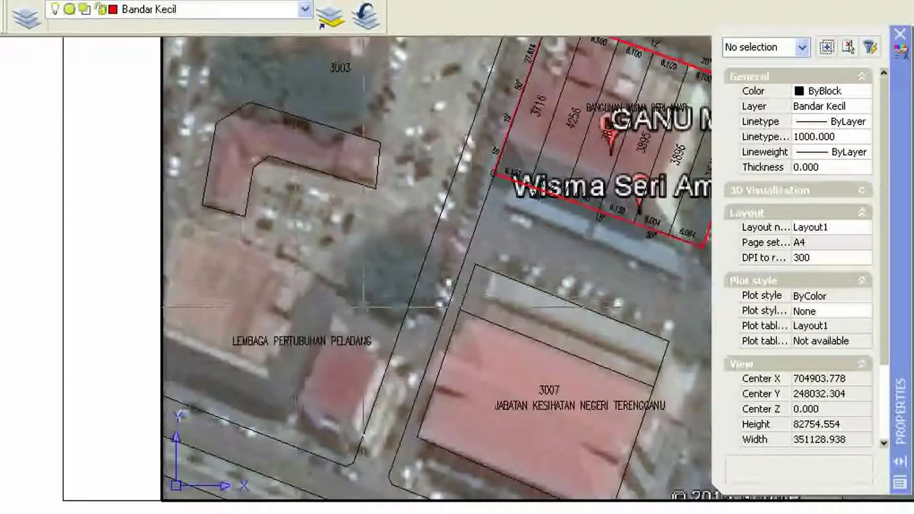
{"action": "scroll", "coordinate": [350, 445], "scroll_direction": "up", "scroll_amount": 2}
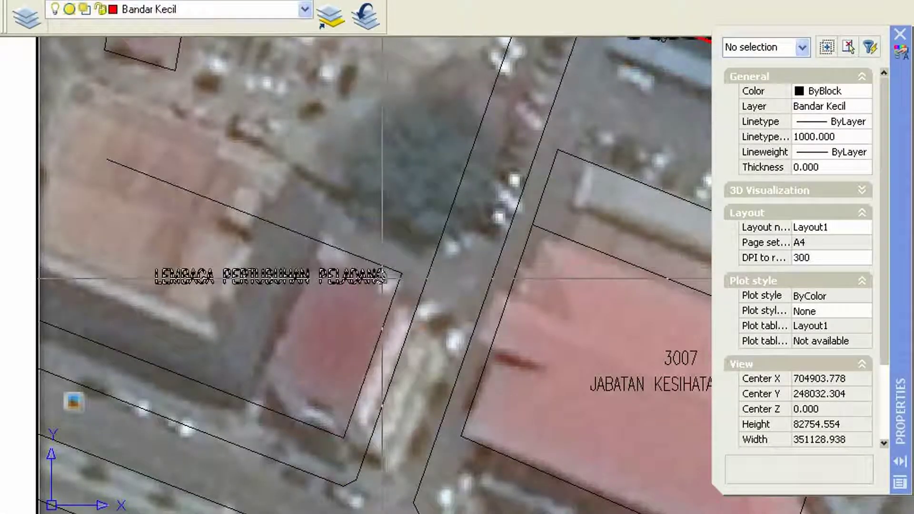
Delete the stray line crossing the LEMBAGA PERTUBUHAN PELADANG building
{"action": "left_click", "coordinate": [312, 236]}
{"action": "scroll", "coordinate": [429, 333], "scroll_direction": "down", "scroll_amount": 5}
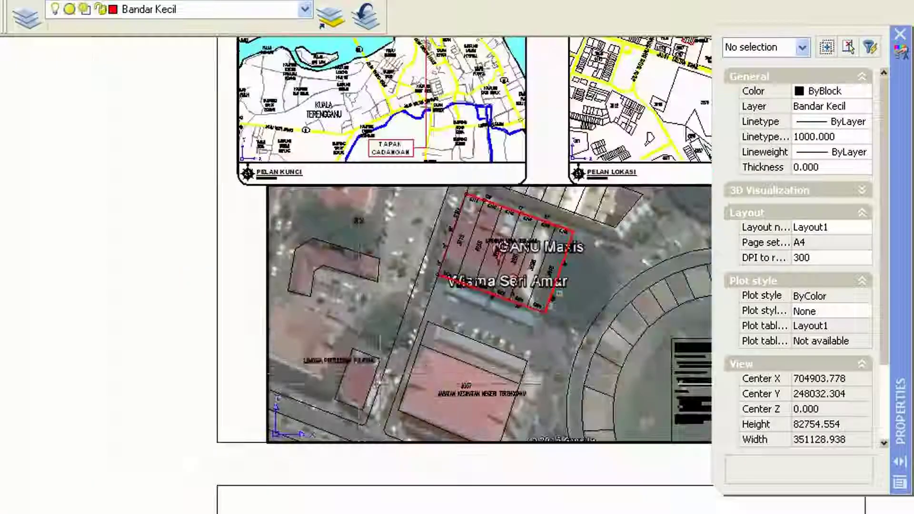
{"action": "scroll", "coordinate": [428, 333], "scroll_direction": "up", "scroll_amount": 4}
{"action": "scroll", "coordinate": [428, 333], "scroll_direction": "up", "scroll_amount": 1}
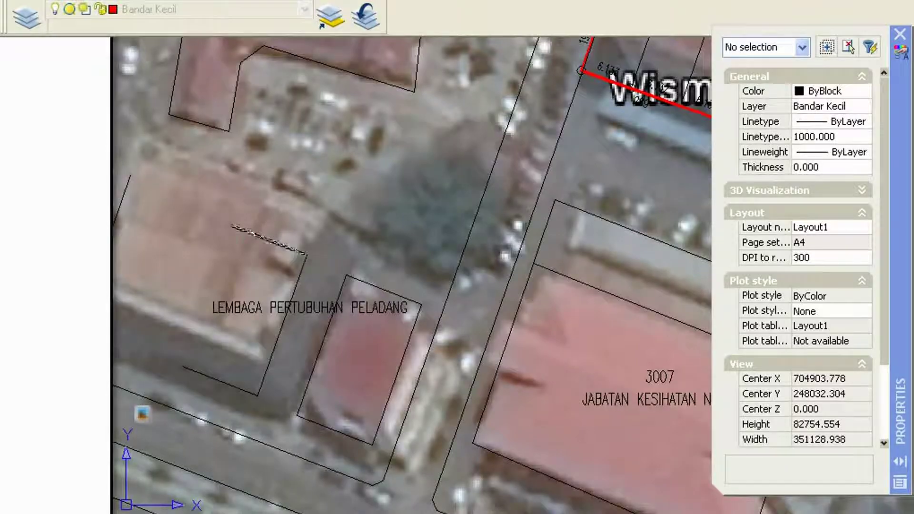
Zoom around the aerial viewport to check the GANU Maxis and Wisma Seri Amar parcel
{"action": "scroll", "coordinate": [222, 253], "scroll_direction": "down", "scroll_amount": 3}
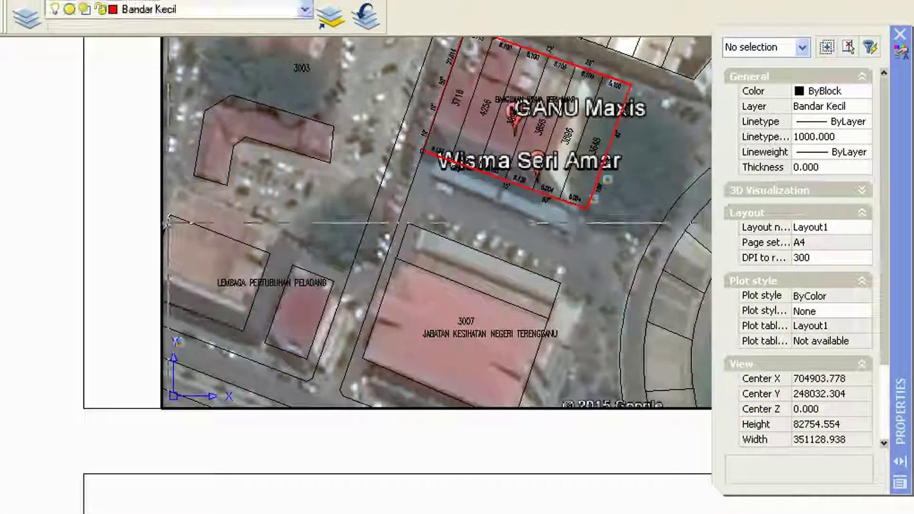
{"action": "scroll", "coordinate": [375, 252], "scroll_direction": "down", "scroll_amount": 3}
{"action": "scroll", "coordinate": [375, 251], "scroll_direction": "up", "scroll_amount": 3}
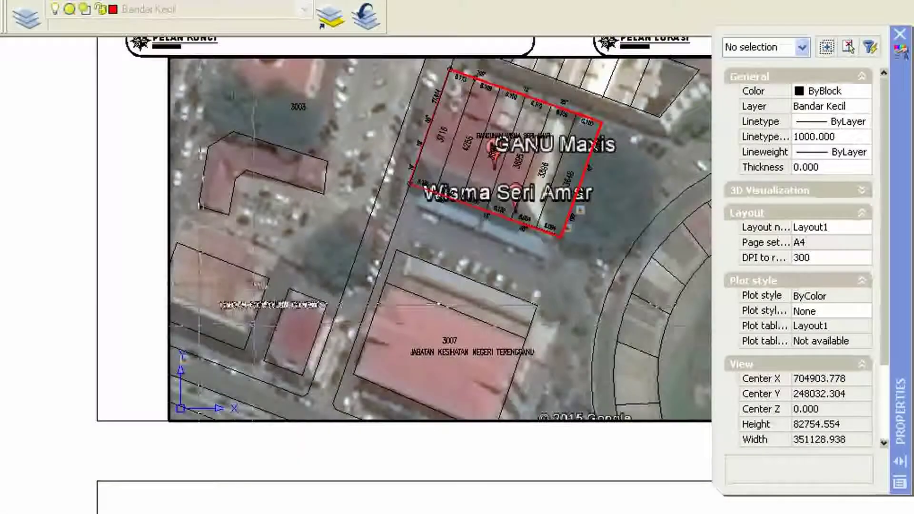
{"action": "scroll", "coordinate": [439, 304], "scroll_direction": "down", "scroll_amount": 3}
{"action": "scroll", "coordinate": [352, 214], "scroll_direction": "up", "scroll_amount": 3}
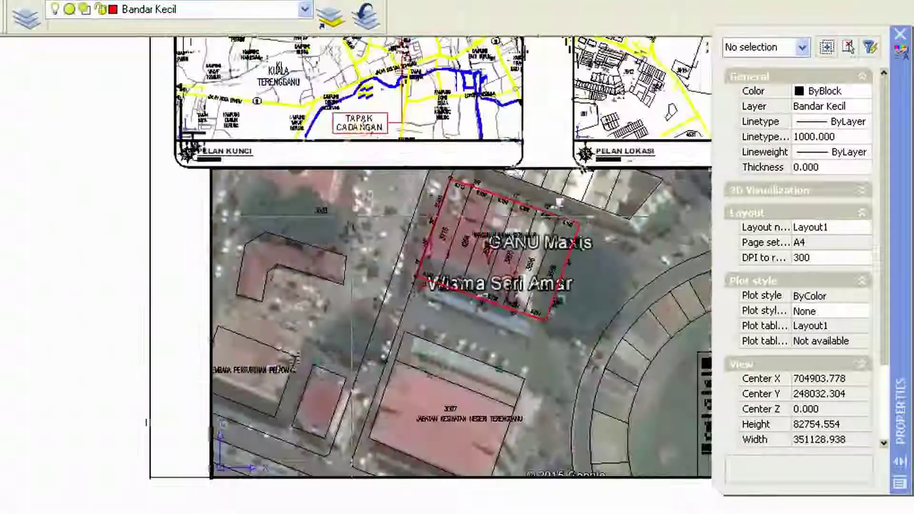
{"action": "scroll", "coordinate": [145, 423], "scroll_direction": "down", "scroll_amount": 1}
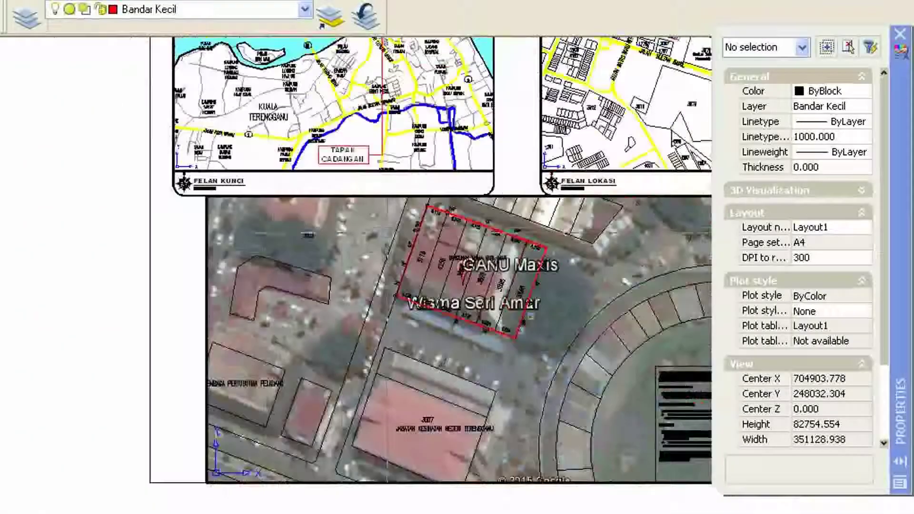
{"action": "scroll", "coordinate": [305, 230], "scroll_direction": "down", "scroll_amount": 2}
{"action": "scroll", "coordinate": [551, 228], "scroll_direction": "up", "scroll_amount": 5}
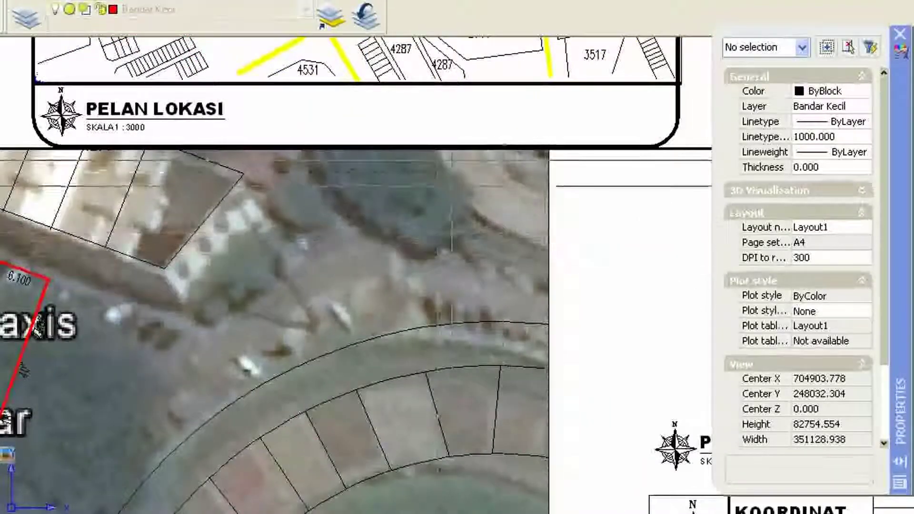
{"action": "scroll", "coordinate": [550, 246], "scroll_direction": "down", "scroll_amount": 5}
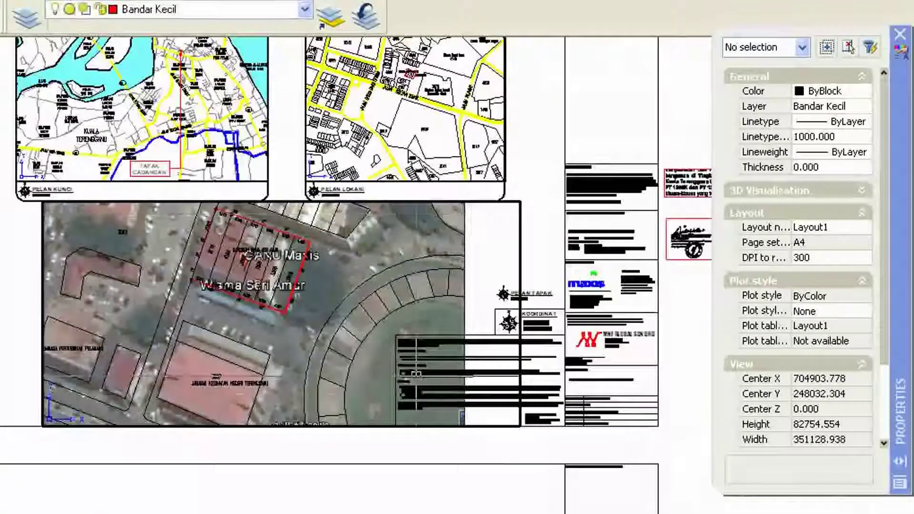
{"action": "scroll", "coordinate": [255, 314], "scroll_direction": "up", "scroll_amount": 3}
{"action": "scroll", "coordinate": [255, 314], "scroll_direction": "up", "scroll_amount": 2}
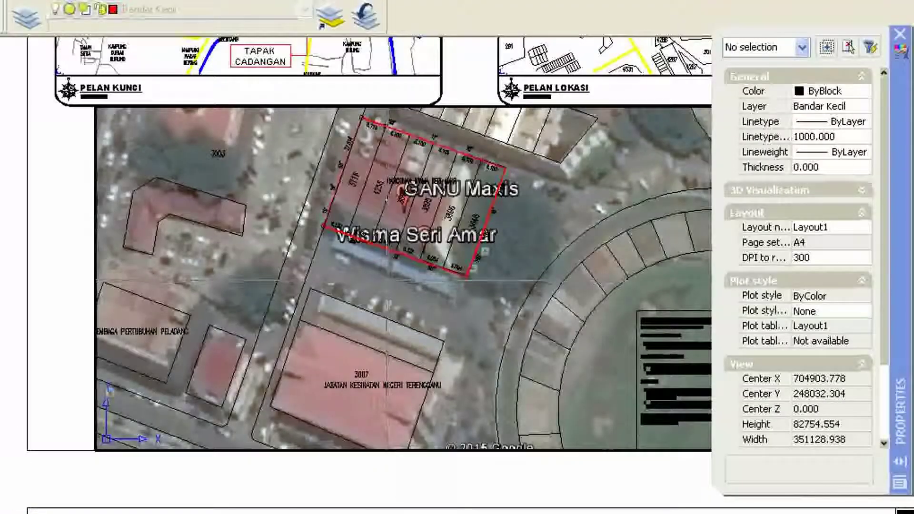
{"action": "scroll", "coordinate": [363, 284], "scroll_direction": "up", "scroll_amount": 2}
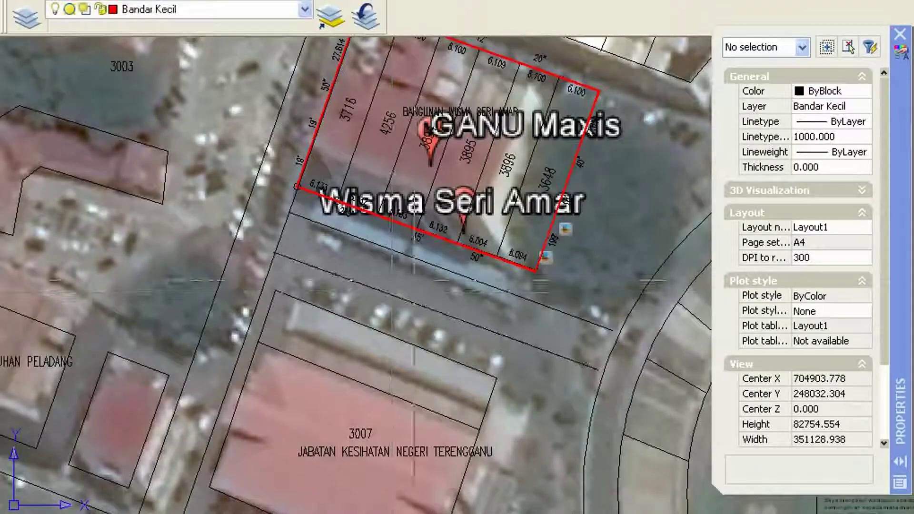
Select the two road lines below the red lot and zoom in on them
{"action": "left_click", "coordinate": [313, 269]}
{"action": "scroll", "coordinate": [313, 271], "scroll_direction": "up", "scroll_amount": 2}
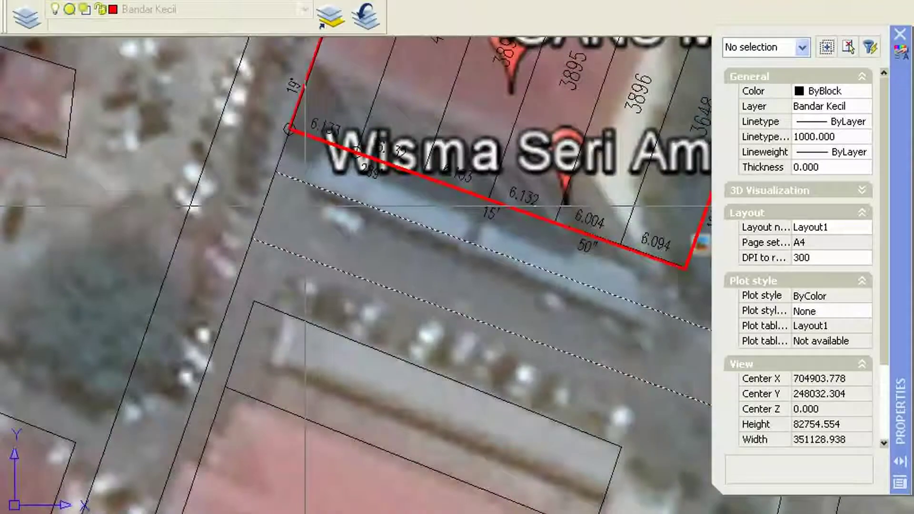
{"action": "scroll", "coordinate": [261, 199], "scroll_direction": "up", "scroll_amount": 2}
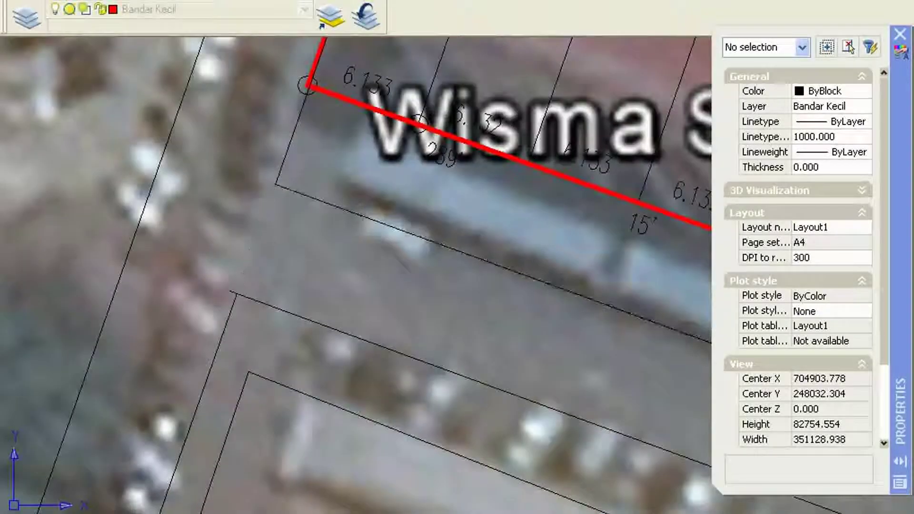
{"action": "scroll", "coordinate": [230, 295], "scroll_direction": "up", "scroll_amount": 2}
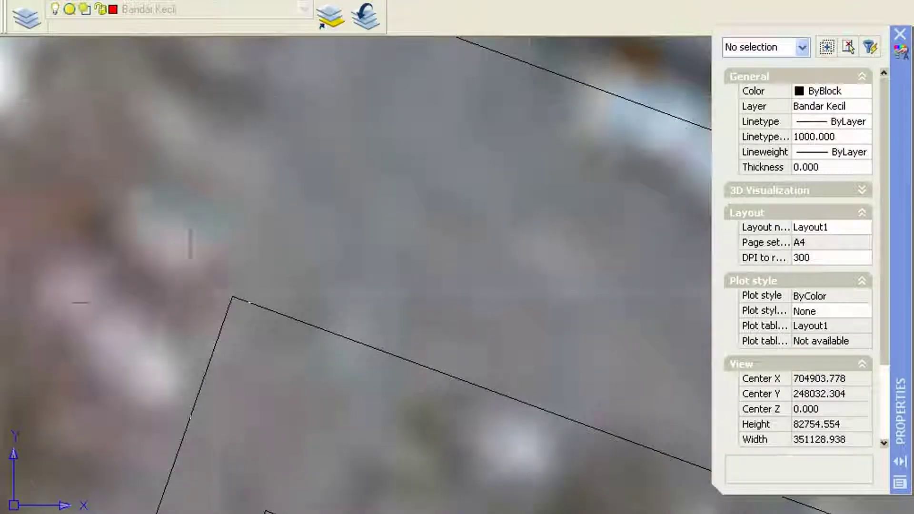
{"action": "scroll", "coordinate": [274, 309], "scroll_direction": "down", "scroll_amount": 4}
{"action": "scroll", "coordinate": [275, 310], "scroll_direction": "down", "scroll_amount": 4}
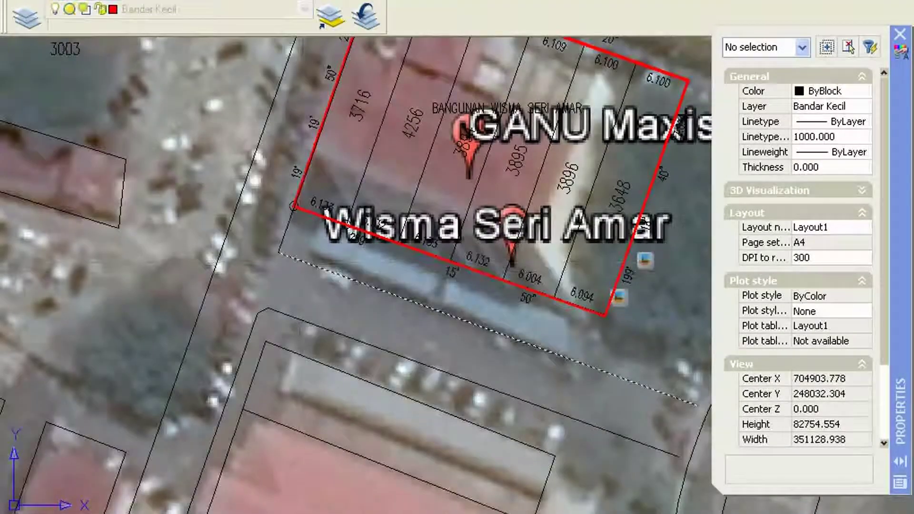
{"action": "scroll", "coordinate": [372, 195], "scroll_direction": "down", "scroll_amount": 2}
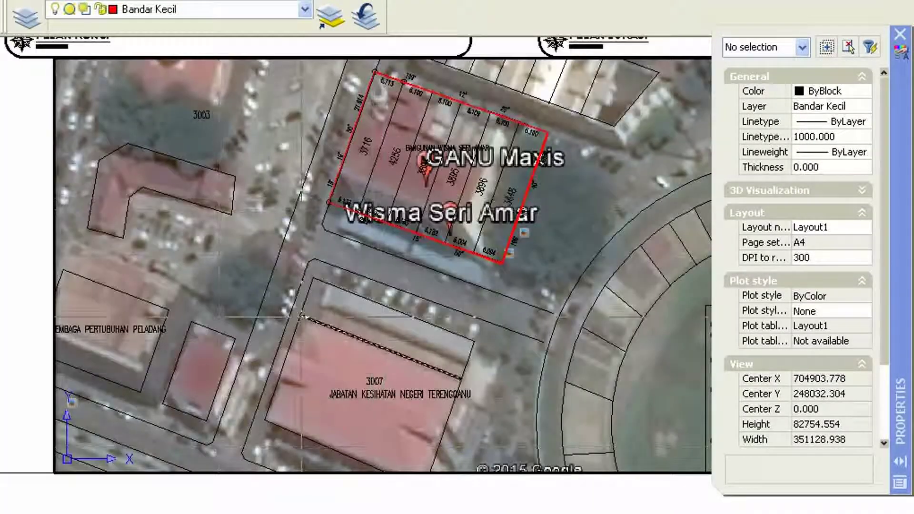
{"action": "scroll", "coordinate": [304, 190], "scroll_direction": "down", "scroll_amount": 4}
Zoom in and out around the stadium and road edges to inspect the traced lines
{"action": "scroll", "coordinate": [429, 295], "scroll_direction": "up", "scroll_amount": 4}
{"action": "scroll", "coordinate": [440, 329], "scroll_direction": "up", "scroll_amount": 2}
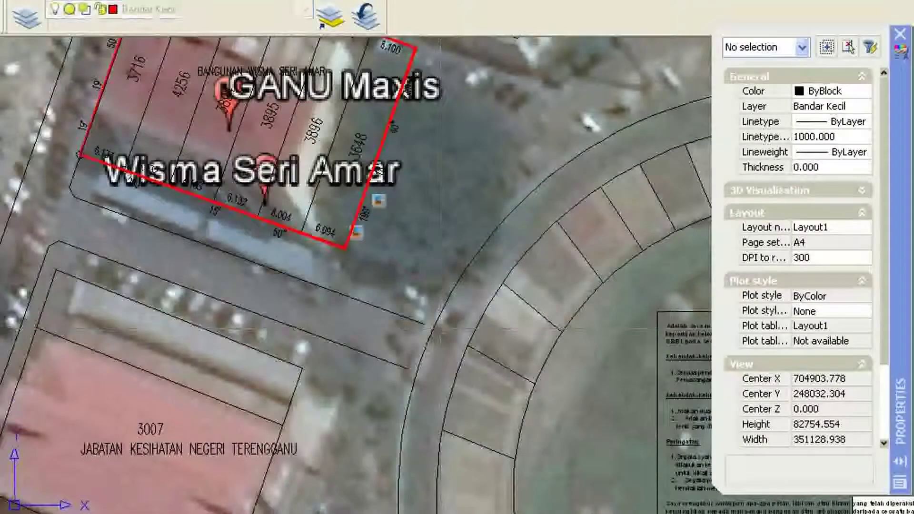
{"action": "scroll", "coordinate": [429, 306], "scroll_direction": "down", "scroll_amount": 2}
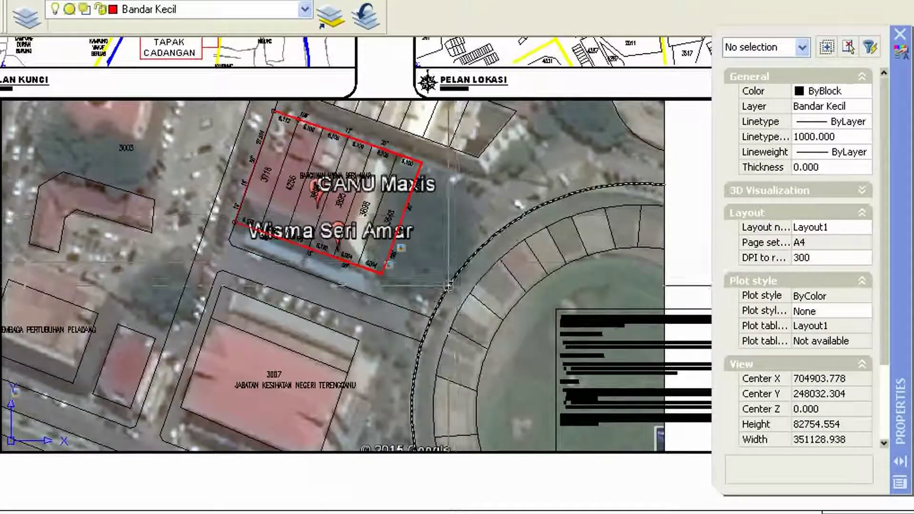
{"action": "scroll", "coordinate": [427, 306], "scroll_direction": "up", "scroll_amount": 2}
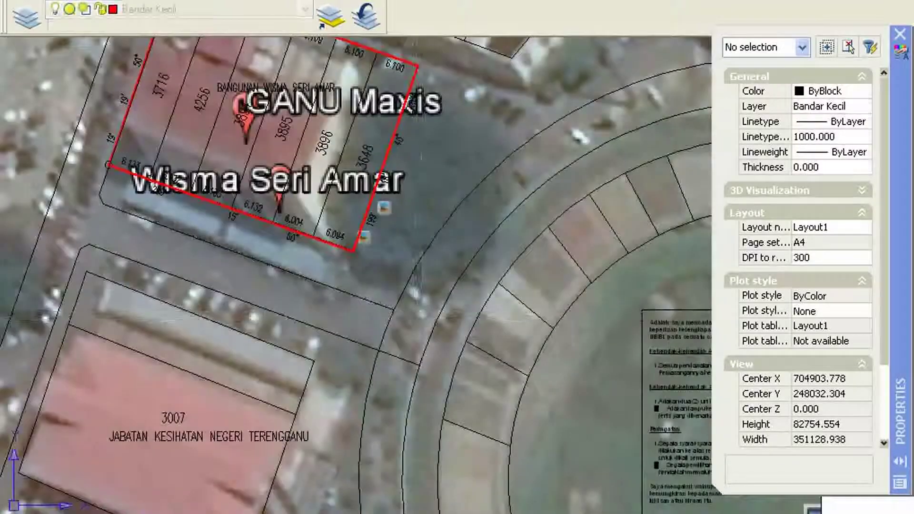
{"action": "scroll", "coordinate": [375, 299], "scroll_direction": "down", "scroll_amount": 2}
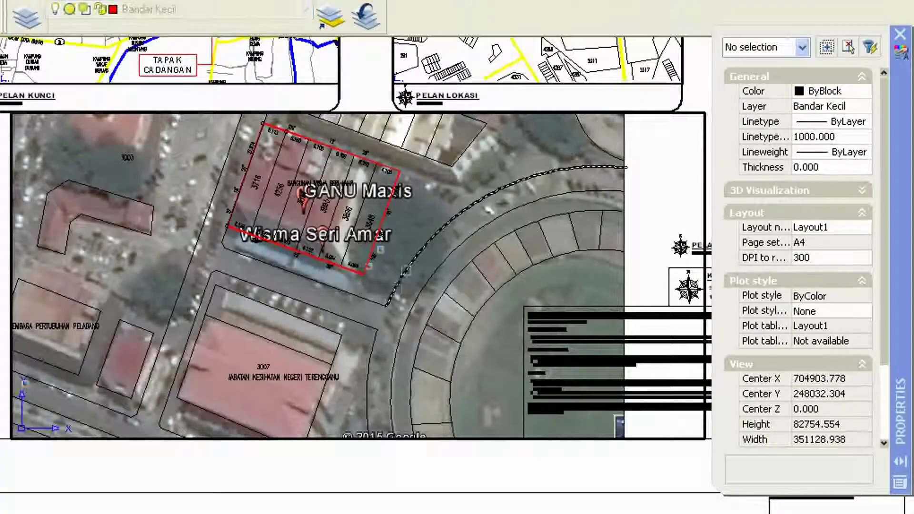
{"action": "scroll", "coordinate": [390, 299], "scroll_direction": "up", "scroll_amount": 2}
{"action": "scroll", "coordinate": [396, 303], "scroll_direction": "up", "scroll_amount": 4}
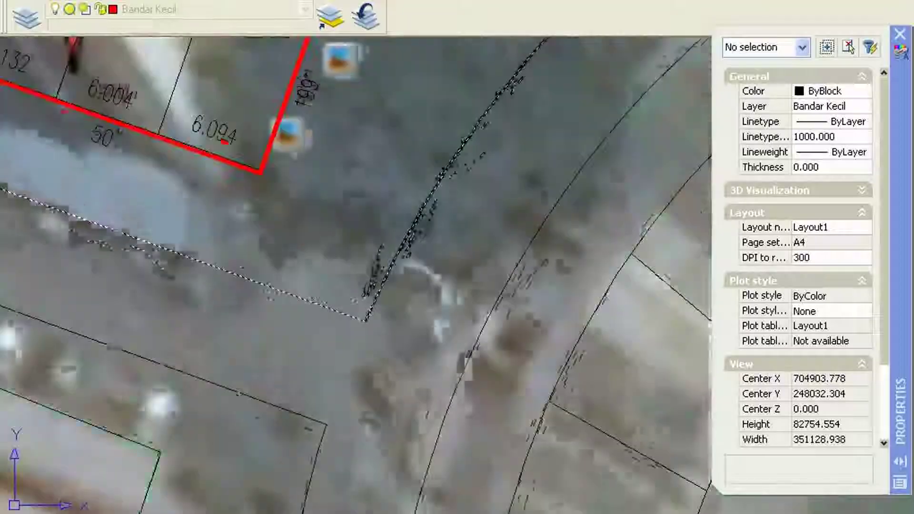
{"action": "scroll", "coordinate": [413, 278], "scroll_direction": "down", "scroll_amount": 2}
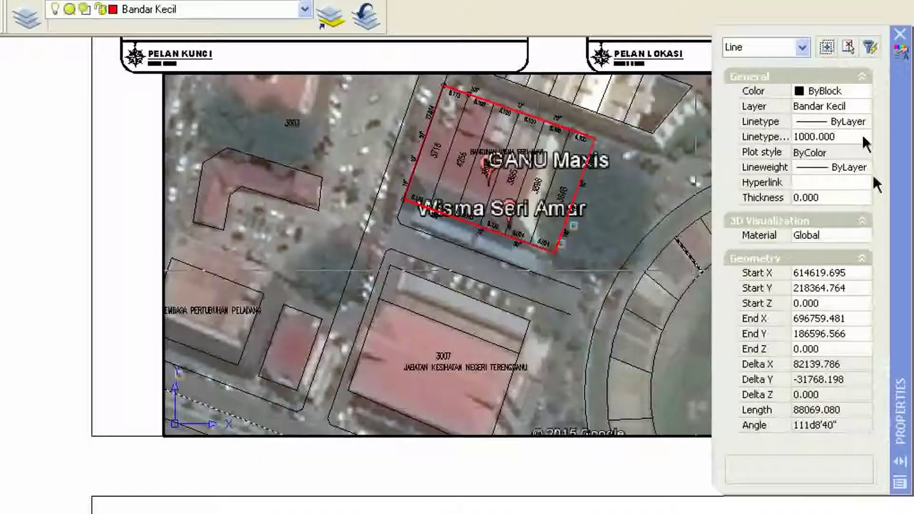
Give the long boundary line the HIDDEN linetype at linetype scale 2, then deselect it
{"action": "left_click", "coordinate": [864, 122]}
{"action": "left_click", "coordinate": [837, 181]}
{"action": "left_click", "coordinate": [847, 152]}
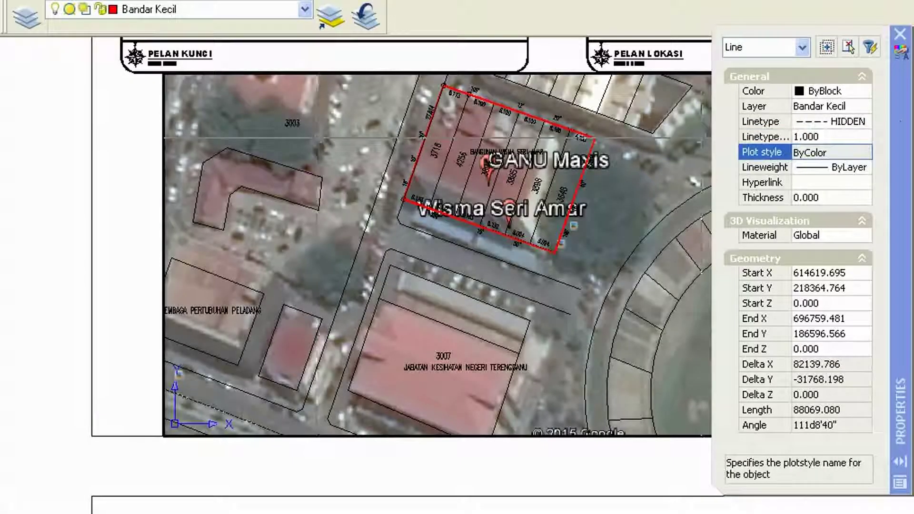
{"action": "left_click", "coordinate": [840, 136]}
{"action": "key", "text": "Return"}
{"action": "key", "text": "Escape"}
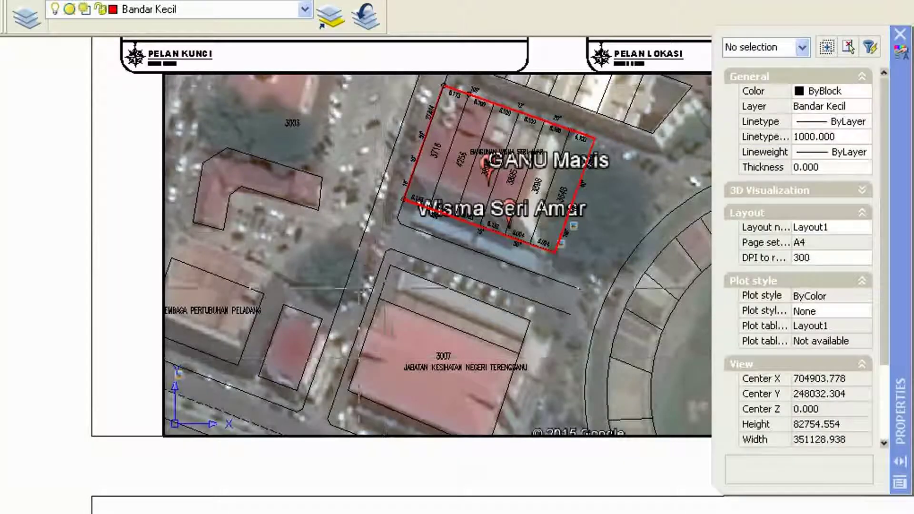
{"action": "scroll", "coordinate": [342, 309], "scroll_direction": "down", "scroll_amount": 3}
{"action": "scroll", "coordinate": [397, 333], "scroll_direction": "up", "scroll_amount": 2}
{"action": "scroll", "coordinate": [397, 333], "scroll_direction": "down", "scroll_amount": 2}
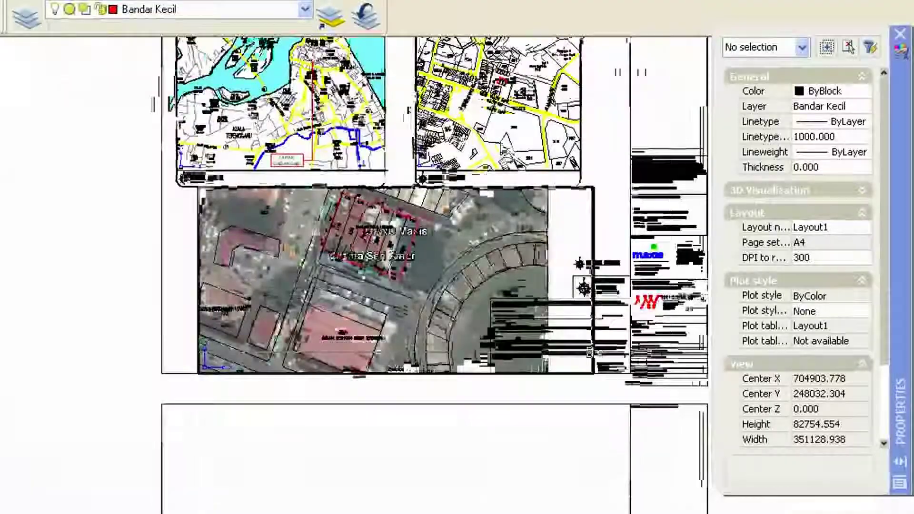
Hatch the stadium field inside the traced ring with ANSI31 diagonal lines at scale 100
{"action": "double_click", "coordinate": [397, 400]}
{"action": "scroll", "coordinate": [397, 400], "scroll_direction": "up", "scroll_amount": 2}
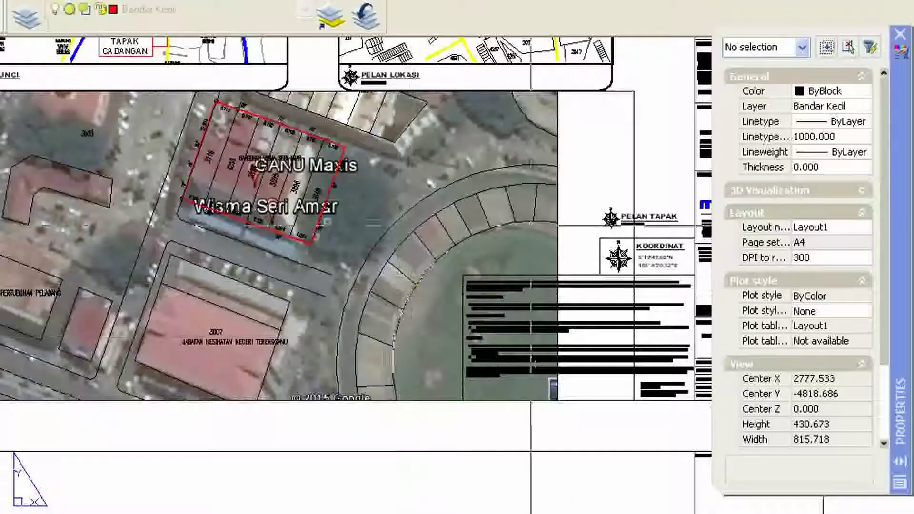
{"action": "scroll", "coordinate": [560, 222], "scroll_direction": "up", "scroll_amount": 2}
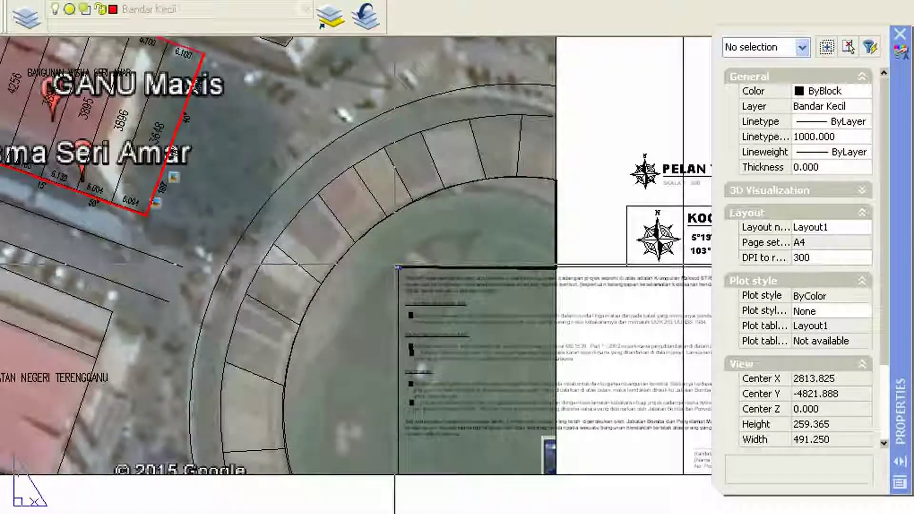
{"action": "scroll", "coordinate": [190, 304], "scroll_direction": "down", "scroll_amount": 2}
{"action": "scroll", "coordinate": [171, 352], "scroll_direction": "up", "scroll_amount": 2}
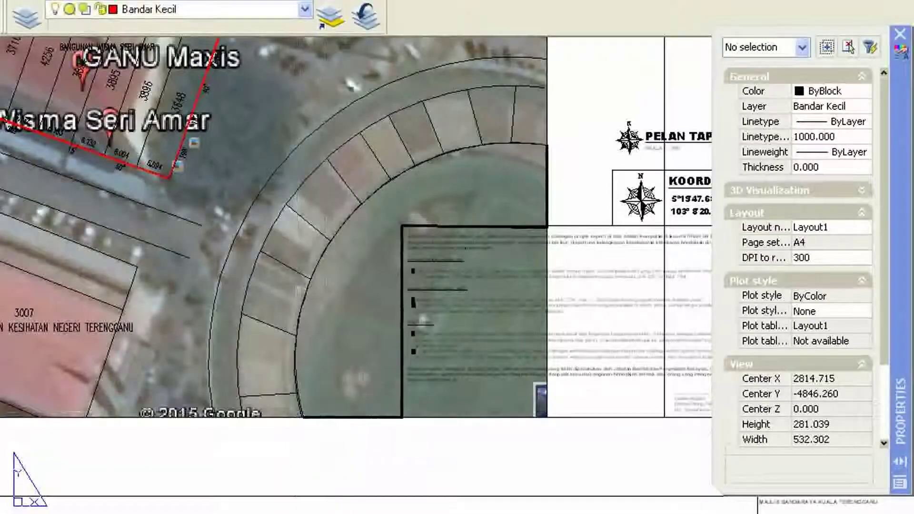
{"action": "type", "text": "h"}
{"action": "key", "text": "Return"}
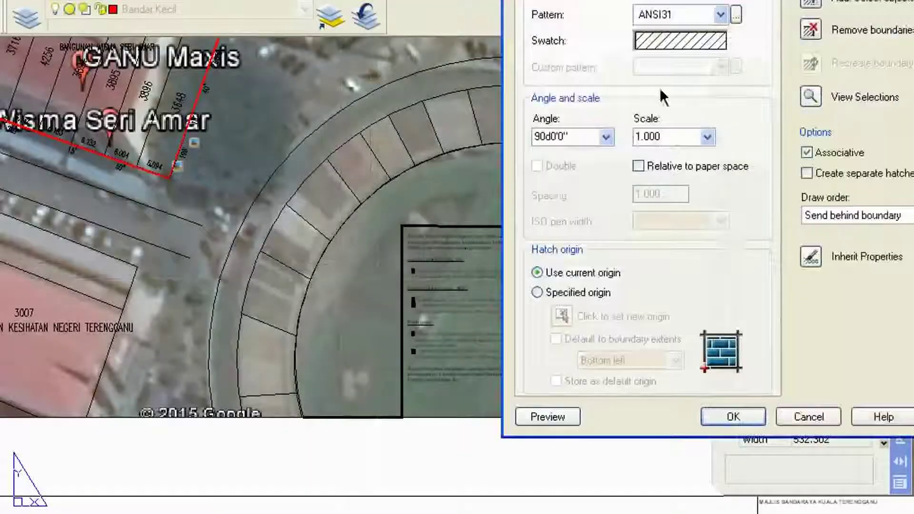
{"action": "key", "text": "BackSpace"}
{"action": "left_click", "coordinate": [548, 417]}
{"action": "left_click", "coordinate": [732, 431]}
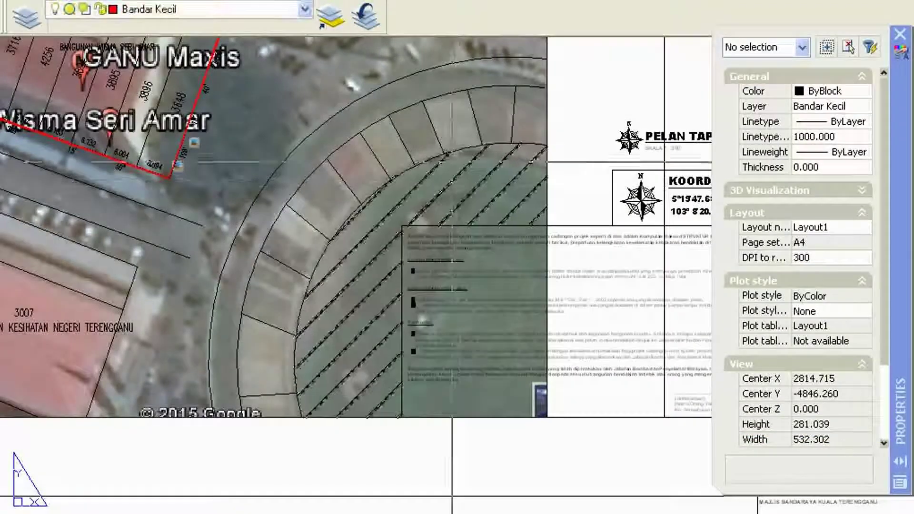
{"action": "scroll", "coordinate": [353, 145], "scroll_direction": "down", "scroll_amount": 2}
{"action": "scroll", "coordinate": [560, 222], "scroll_direction": "down", "scroll_amount": 4}
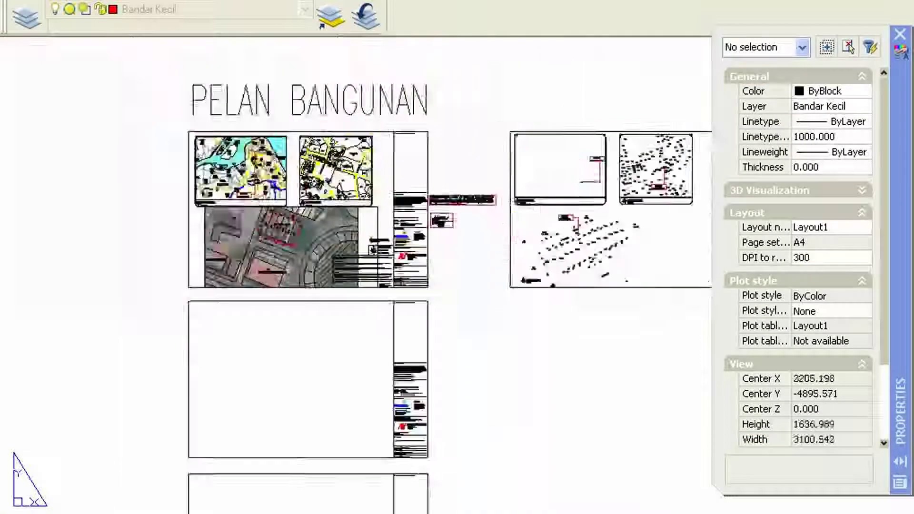
Zoom in and out over the hatched stadium field to work on its label
{"action": "scroll", "coordinate": [289, 256], "scroll_direction": "up", "scroll_amount": 3}
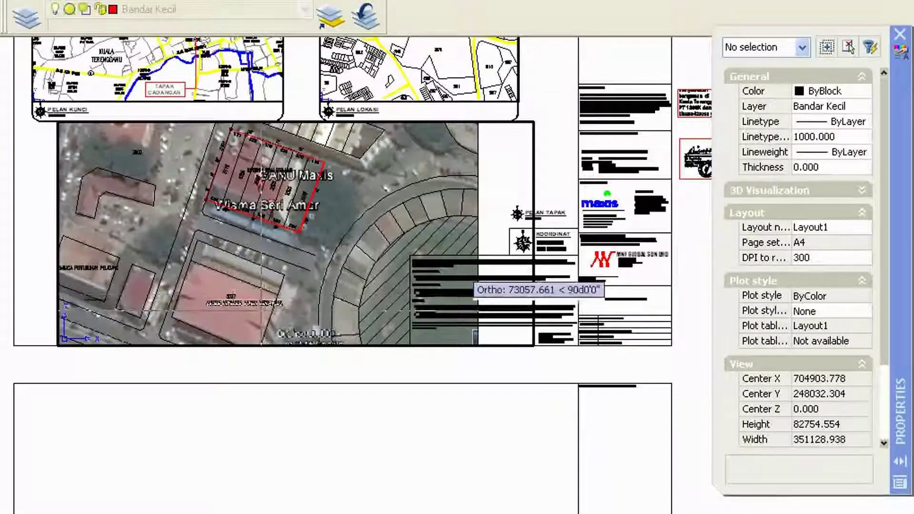
{"action": "scroll", "coordinate": [449, 251], "scroll_direction": "down", "scroll_amount": 3}
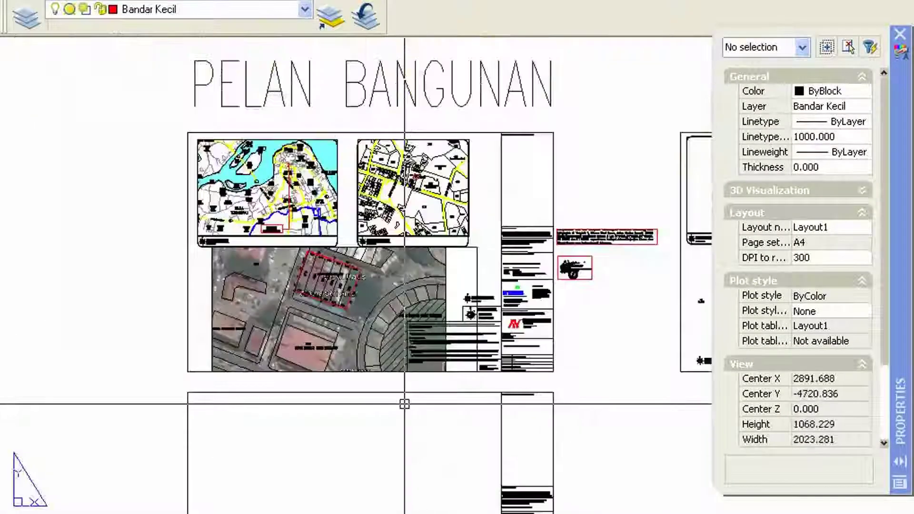
{"action": "scroll", "coordinate": [429, 238], "scroll_direction": "up", "scroll_amount": 10}
{"action": "scroll", "coordinate": [444, 120], "scroll_direction": "down", "scroll_amount": 2}
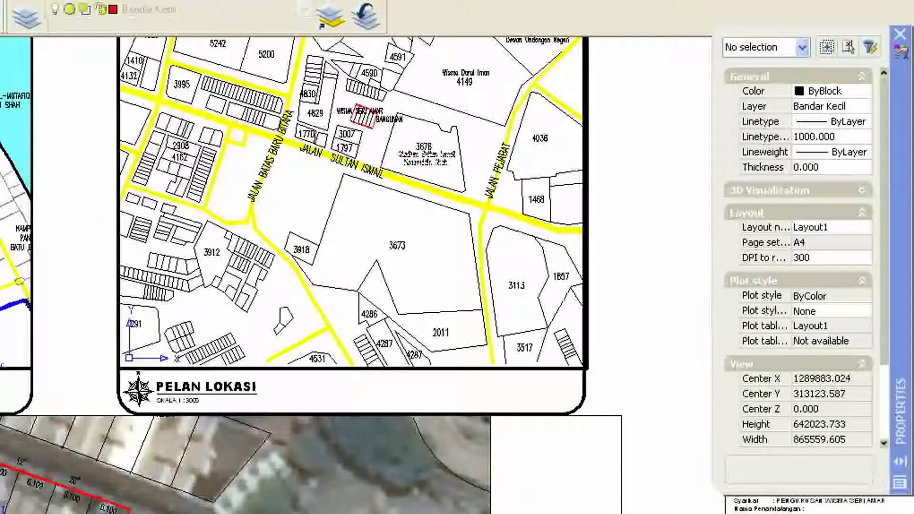
{"action": "scroll", "coordinate": [683, 248], "scroll_direction": "down", "scroll_amount": 3}
{"action": "scroll", "coordinate": [442, 203], "scroll_direction": "up", "scroll_amount": 6}
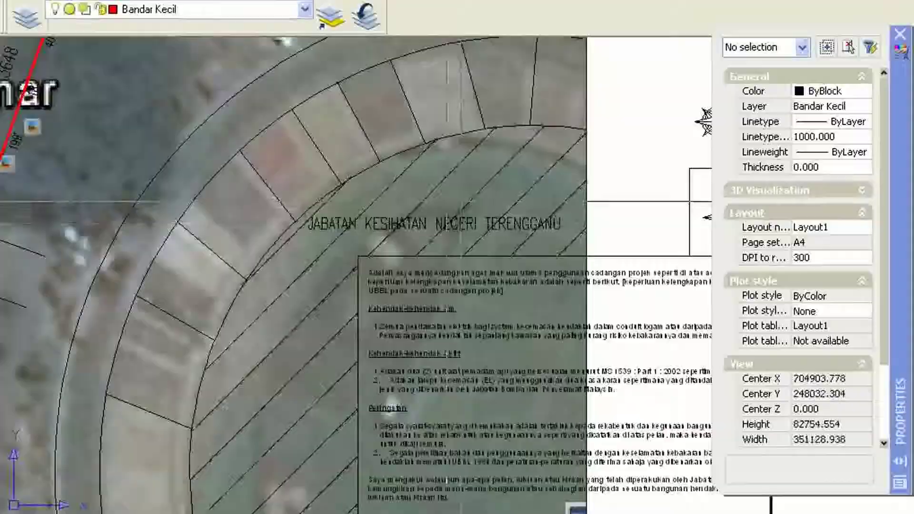
{"action": "scroll", "coordinate": [405, 286], "scroll_direction": "down", "scroll_amount": 4}
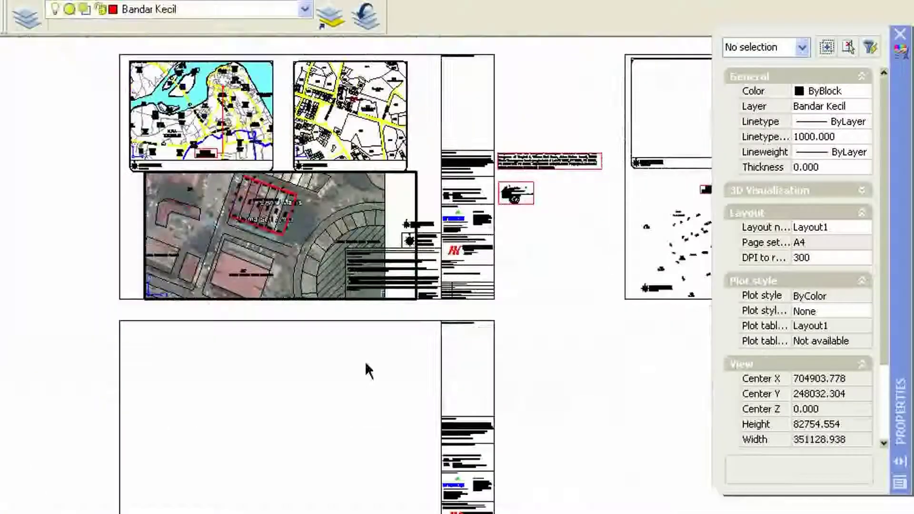
{"action": "scroll", "coordinate": [325, 283], "scroll_direction": "up", "scroll_amount": 5}
{"action": "scroll", "coordinate": [326, 283], "scroll_direction": "up", "scroll_amount": 2}
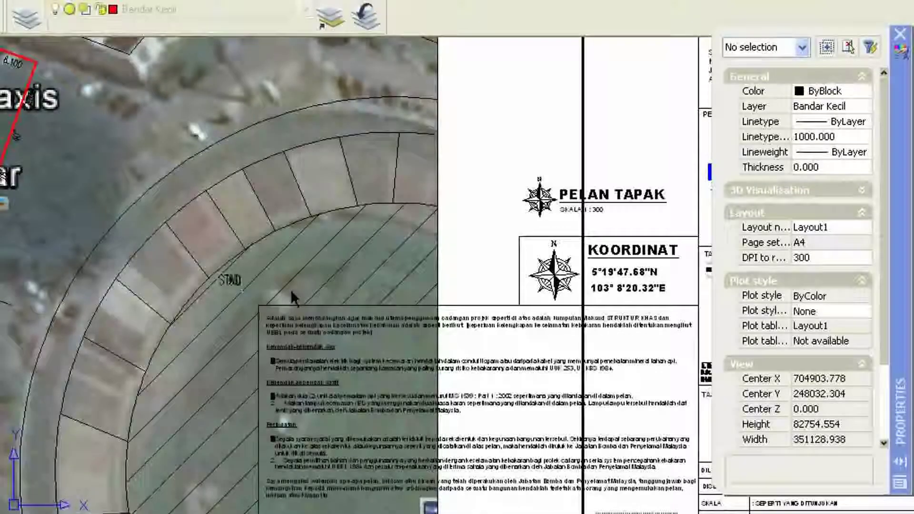
{"action": "scroll", "coordinate": [292, 293], "scroll_direction": "down", "scroll_amount": 4}
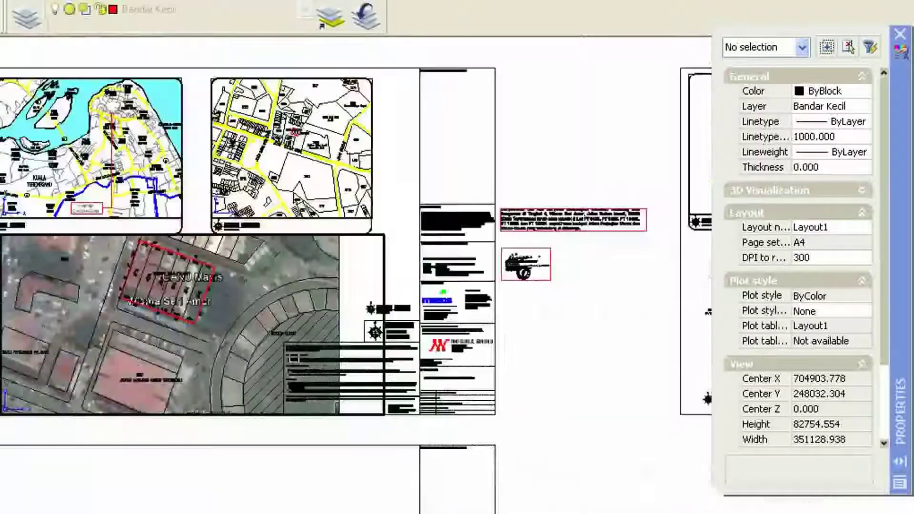
{"action": "scroll", "coordinate": [296, 138], "scroll_direction": "up", "scroll_amount": 4}
{"action": "scroll", "coordinate": [296, 138], "scroll_direction": "down", "scroll_amount": 4}
{"action": "scroll", "coordinate": [191, 428], "scroll_direction": "up", "scroll_amount": 5}
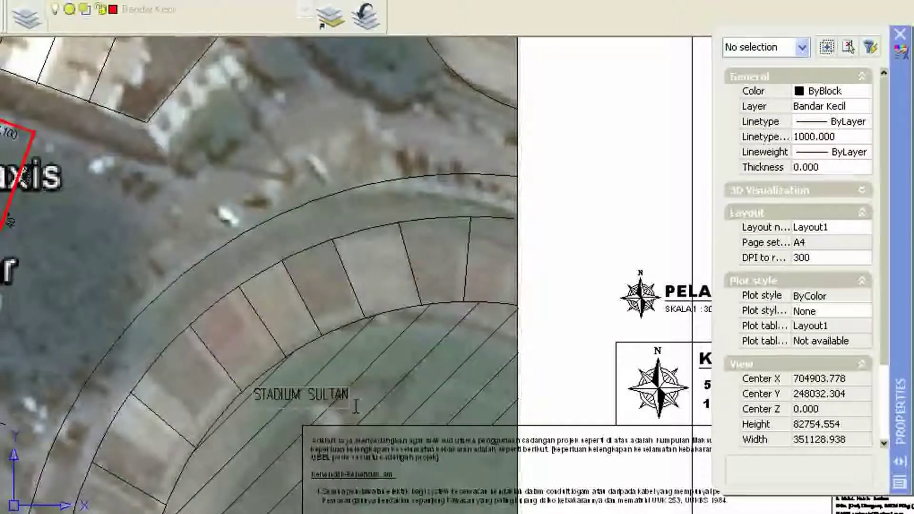
Extend the stadium label so it reads STADIUM SULTAN ISMAIL NASARUDDIN
{"action": "type", "text": "MAIL NA"}
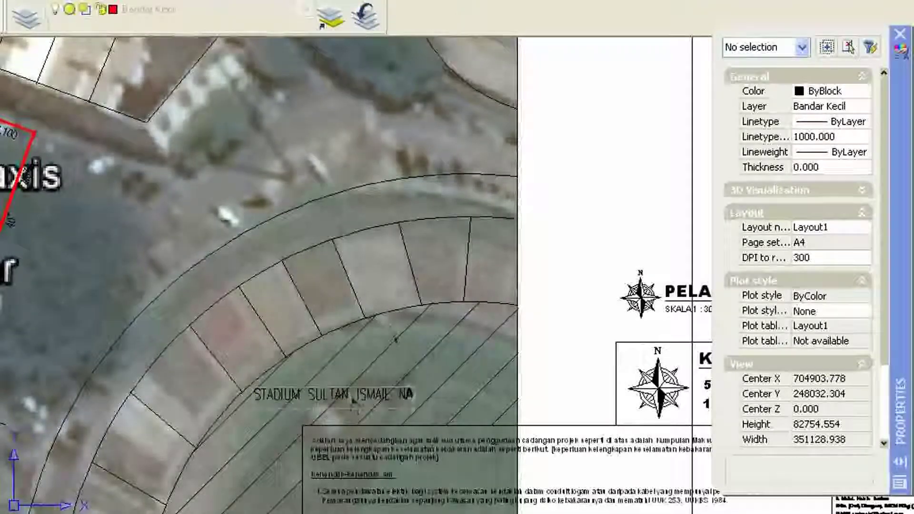
{"action": "scroll", "coordinate": [353, 401], "scroll_direction": "down", "scroll_amount": 4}
{"action": "scroll", "coordinate": [353, 401], "scroll_direction": "up", "scroll_amount": 4}
{"action": "scroll", "coordinate": [416, 171], "scroll_direction": "down", "scroll_amount": 4}
{"action": "scroll", "coordinate": [408, 316], "scroll_direction": "up", "scroll_amount": 5}
{"action": "type", "text": "NASARUDDIN SHAH"}
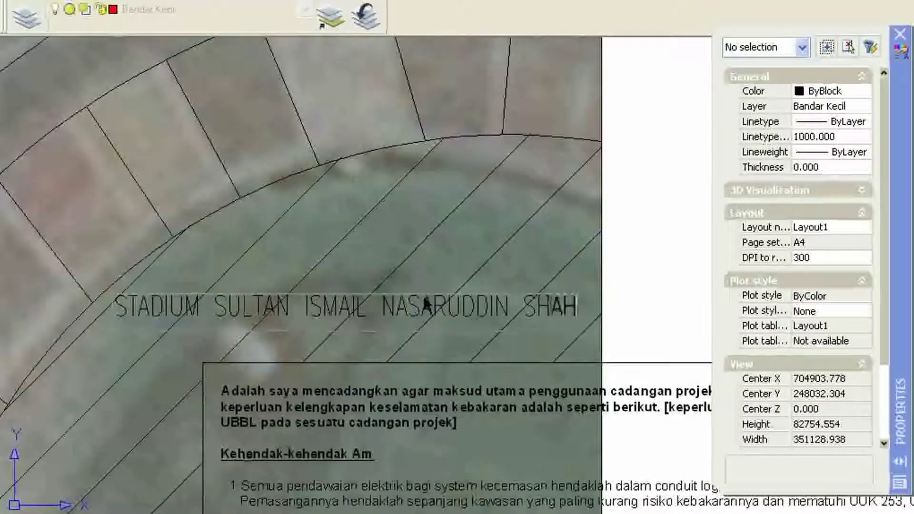
{"action": "scroll", "coordinate": [427, 304], "scroll_direction": "down", "scroll_amount": 4}
{"action": "scroll", "coordinate": [427, 305], "scroll_direction": "down", "scroll_amount": 4}
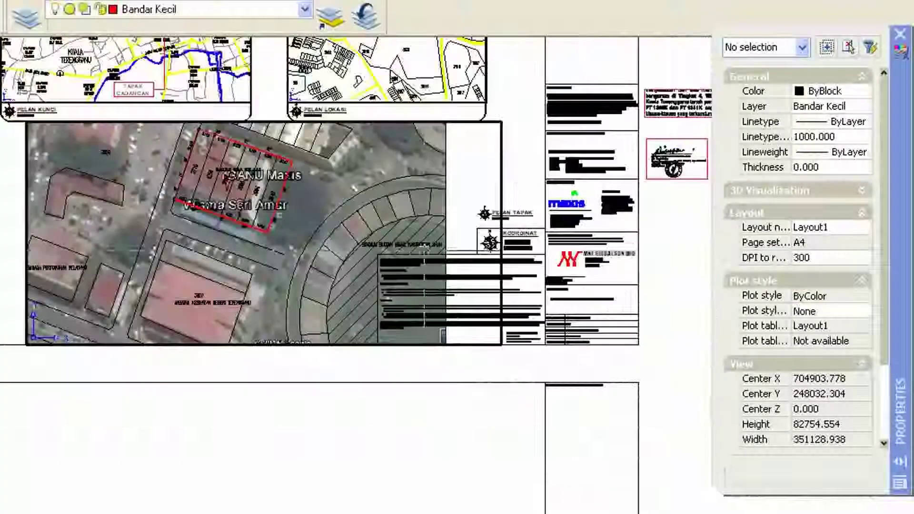
{"action": "scroll", "coordinate": [462, 320], "scroll_direction": "up", "scroll_amount": 5}
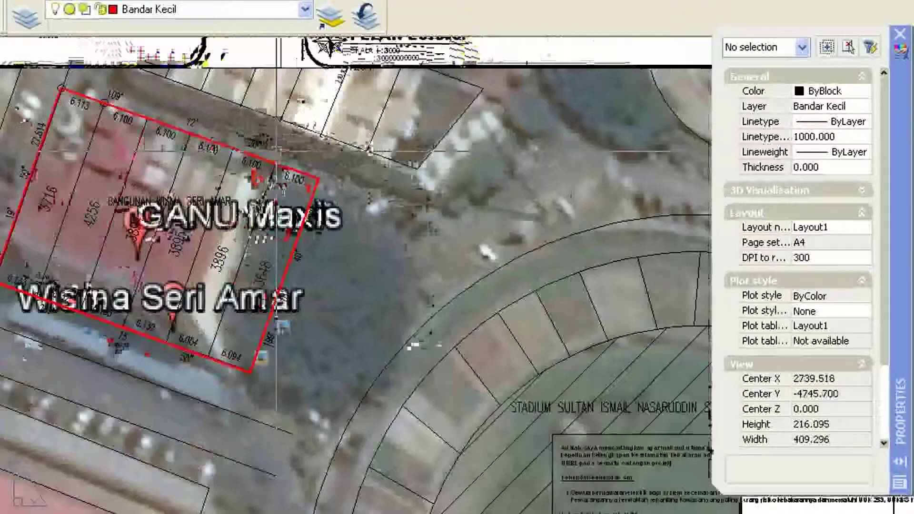
Select the dividing line across the Wisma Seri Amar building and give it the HIDDEN linetype
{"action": "scroll", "coordinate": [383, 324], "scroll_direction": "down", "scroll_amount": 3}
{"action": "double_click", "coordinate": [383, 324]}
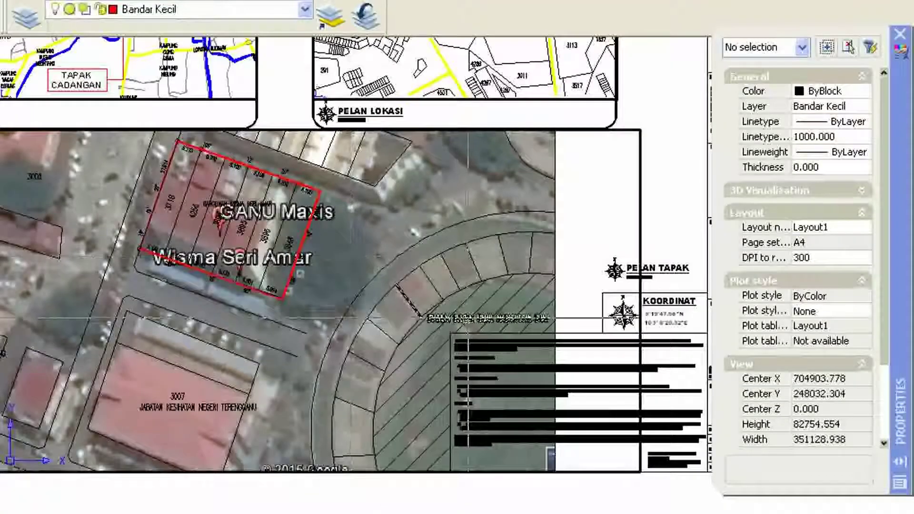
{"action": "scroll", "coordinate": [428, 152], "scroll_direction": "up", "scroll_amount": 2}
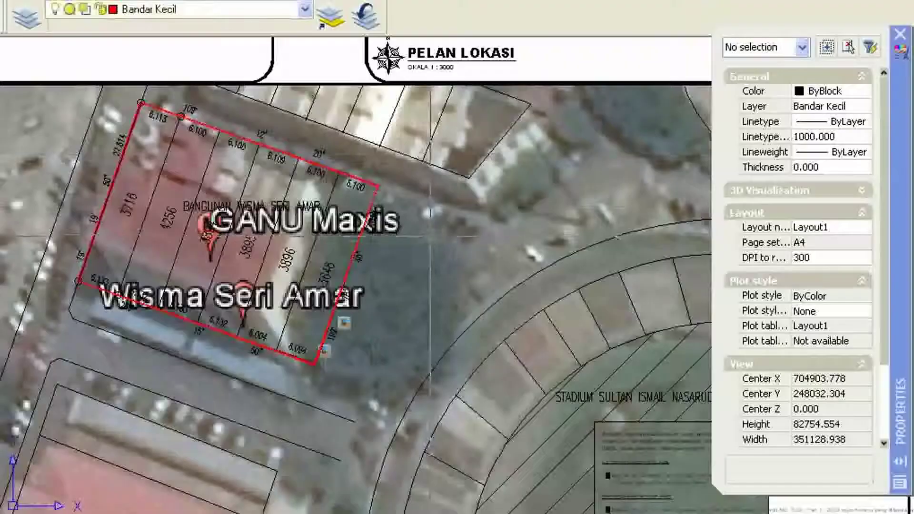
{"action": "scroll", "coordinate": [405, 200], "scroll_direction": "down", "scroll_amount": 3}
{"action": "scroll", "coordinate": [378, 223], "scroll_direction": "up", "scroll_amount": 3}
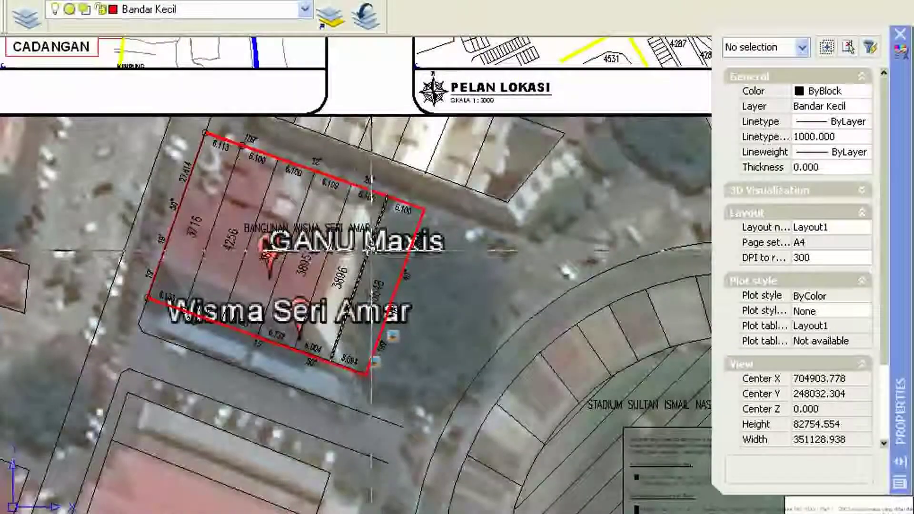
{"action": "left_click", "coordinate": [371, 250]}
{"action": "left_click", "coordinate": [847, 122]}
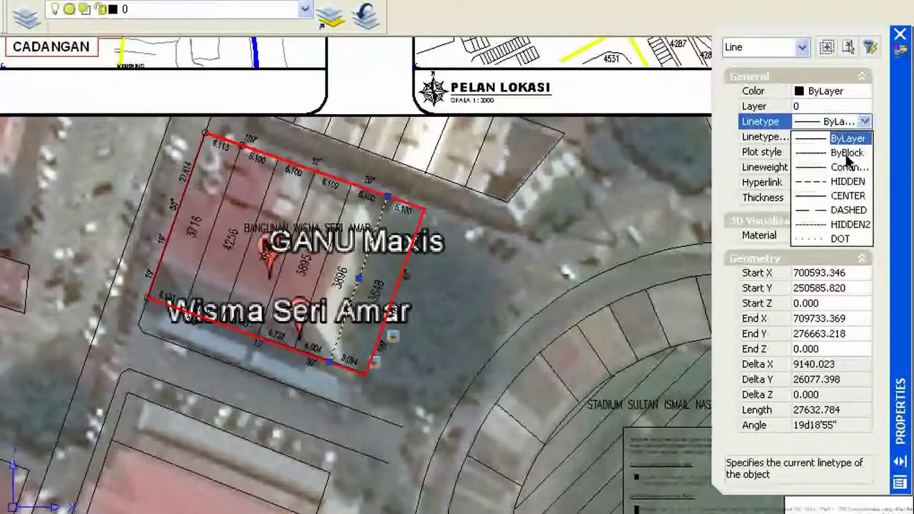
Set the dividing line's colour to grey 252
{"action": "left_click", "coordinate": [844, 195]}
{"action": "left_click", "coordinate": [846, 86]}
{"action": "left_click", "coordinate": [833, 222]}
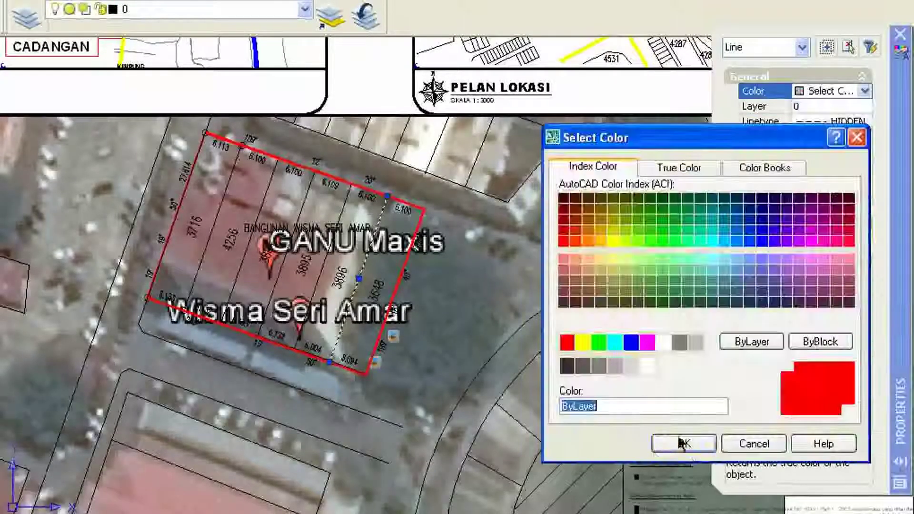
{"action": "left_click", "coordinate": [695, 445]}
Set the dividing line's linetype scale to 2 and deselect it
{"action": "left_click", "coordinate": [828, 137]}
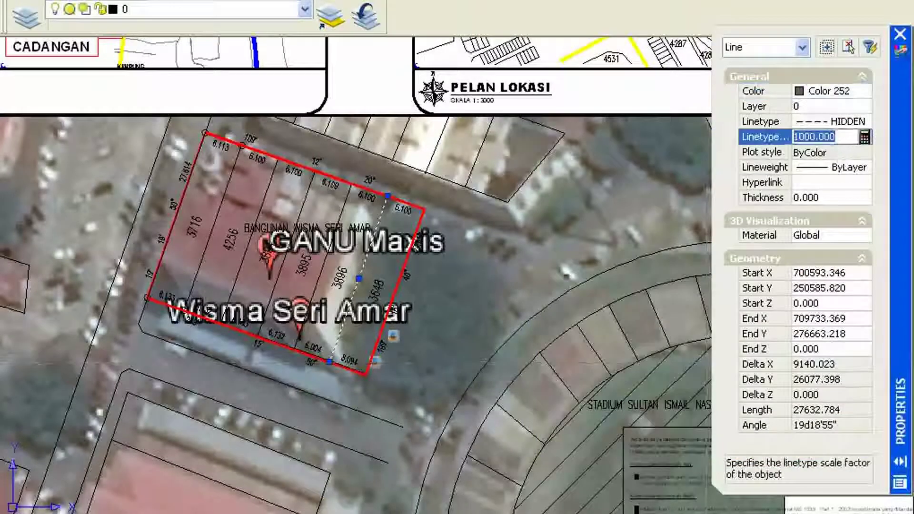
{"action": "type", "text": "12"}
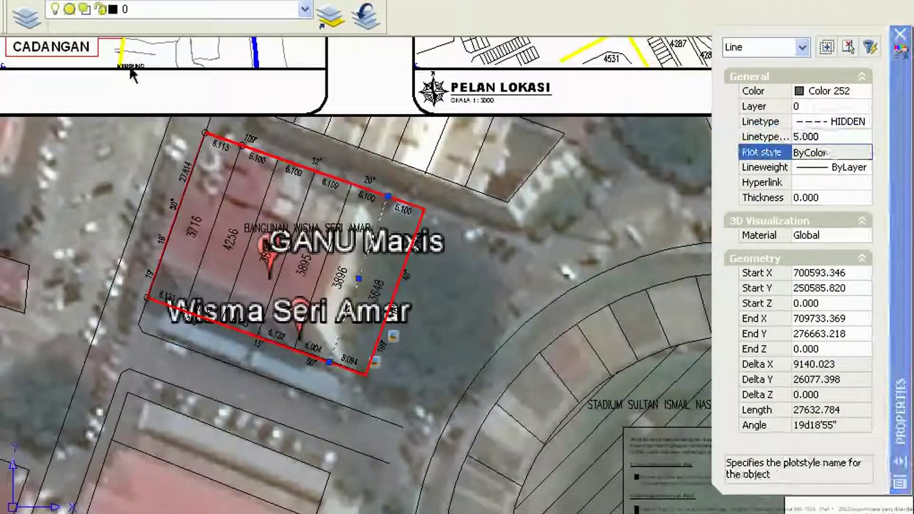
{"action": "key", "text": "Escape"}
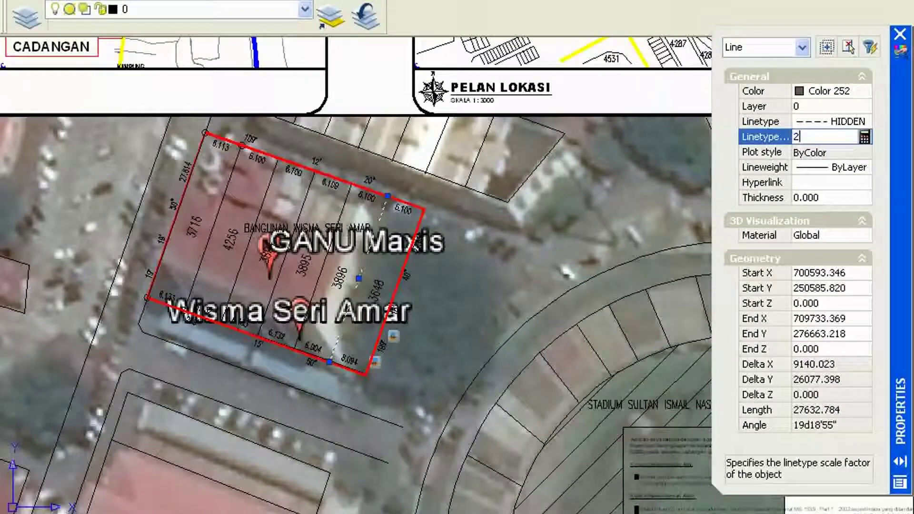
{"action": "key", "text": "Return"}
{"action": "key", "text": "Escape"}
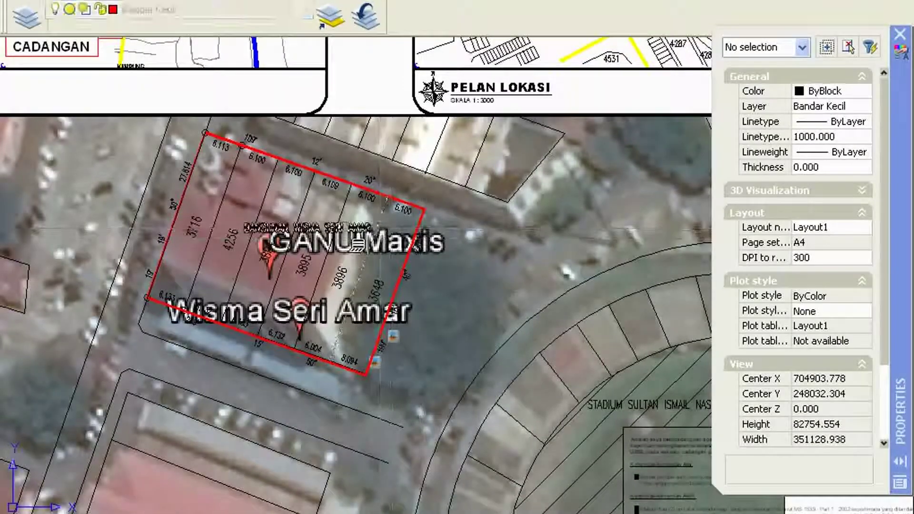
{"action": "scroll", "coordinate": [258, 210], "scroll_direction": "down", "scroll_amount": 5}
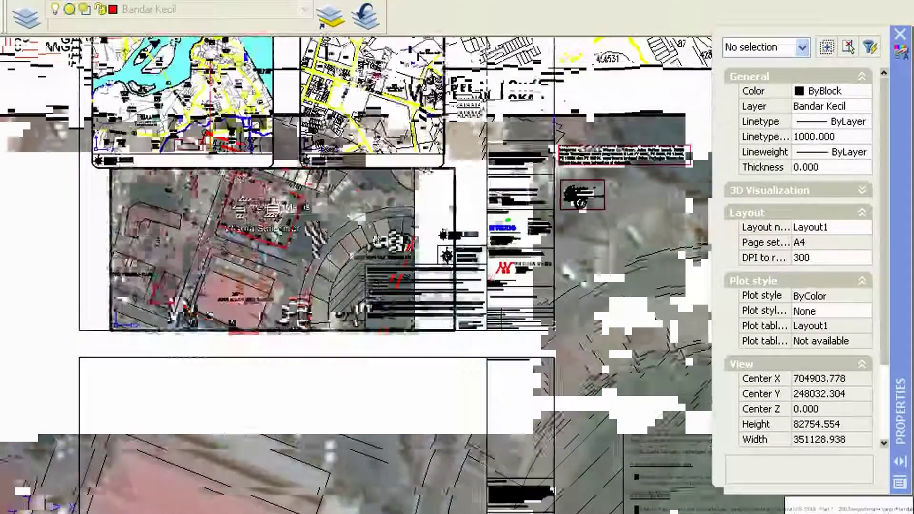
{"action": "scroll", "coordinate": [99, 265], "scroll_direction": "up", "scroll_amount": 5}
{"action": "scroll", "coordinate": [286, 217], "scroll_direction": "down", "scroll_amount": 1}
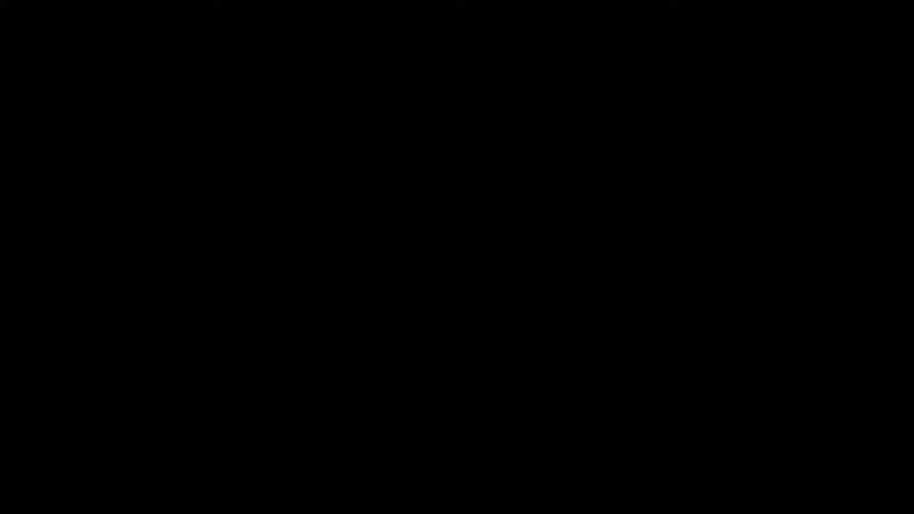
{"action": "scroll", "coordinate": [336, 208], "scroll_direction": "down", "scroll_amount": 3}
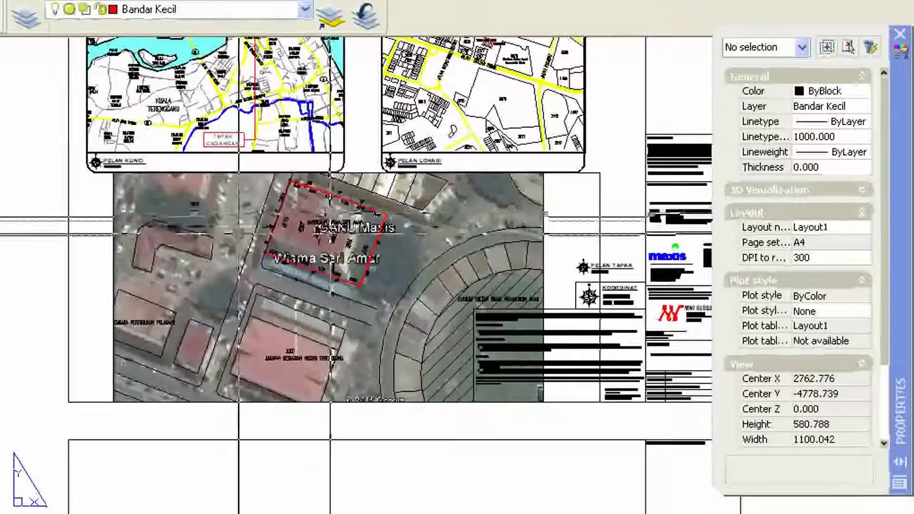
{"action": "scroll", "coordinate": [223, 248], "scroll_direction": "up", "scroll_amount": 3}
{"action": "scroll", "coordinate": [333, 247], "scroll_direction": "down", "scroll_amount": 3}
{"action": "scroll", "coordinate": [376, 224], "scroll_direction": "up", "scroll_amount": 3}
{"action": "scroll", "coordinate": [376, 224], "scroll_direction": "down", "scroll_amount": 3}
{"action": "scroll", "coordinate": [564, 67], "scroll_direction": "up", "scroll_amount": 5}
{"action": "scroll", "coordinate": [564, 67], "scroll_direction": "down", "scroll_amount": 3}
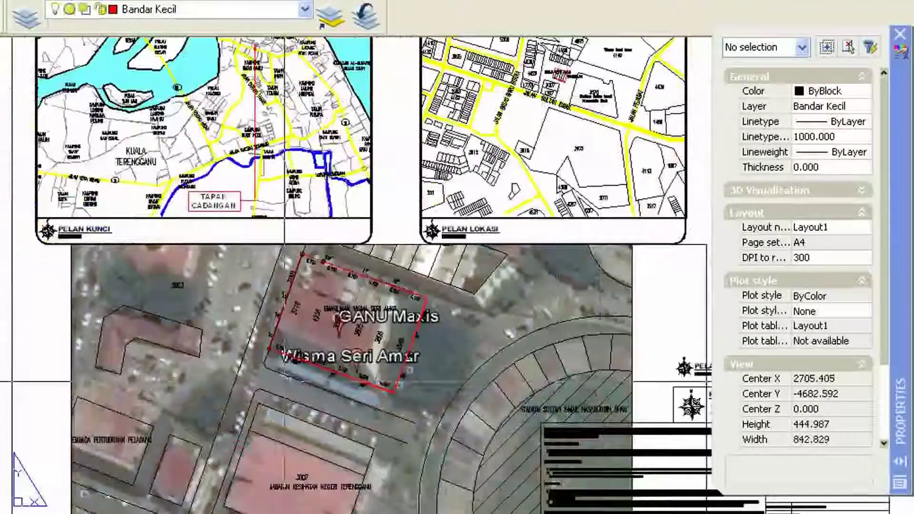
{"action": "scroll", "coordinate": [316, 433], "scroll_direction": "down", "scroll_amount": 1}
{"action": "scroll", "coordinate": [316, 432], "scroll_direction": "up", "scroll_amount": 3}
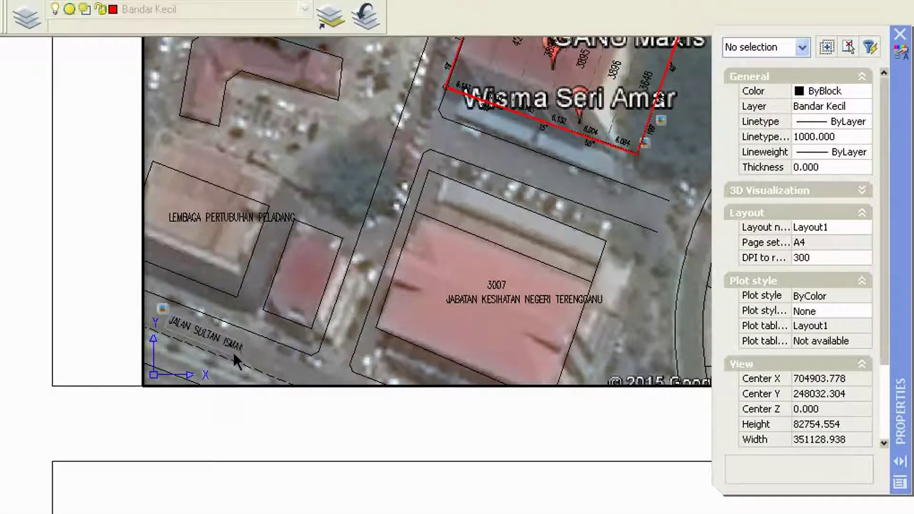
{"action": "scroll", "coordinate": [300, 290], "scroll_direction": "down", "scroll_amount": 3}
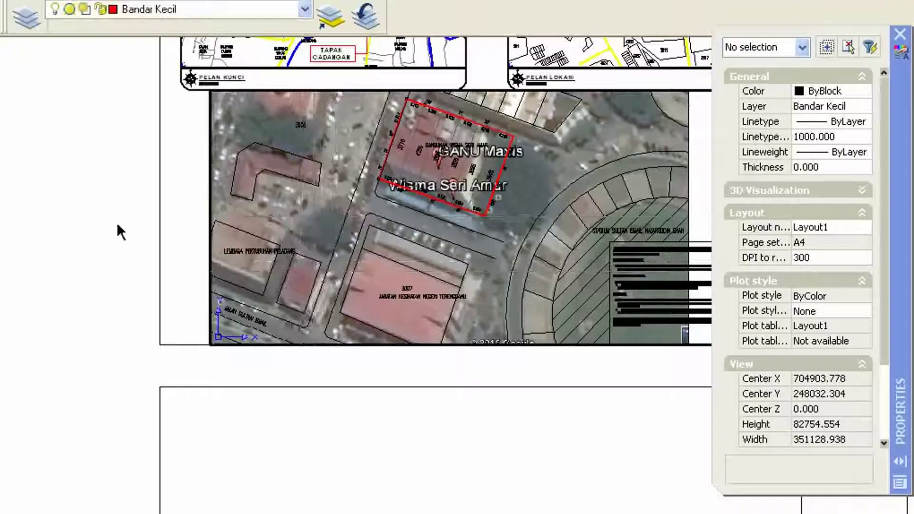
{"action": "scroll", "coordinate": [181, 290], "scroll_direction": "down", "scroll_amount": 2}
{"action": "scroll", "coordinate": [246, 191], "scroll_direction": "up", "scroll_amount": 5}
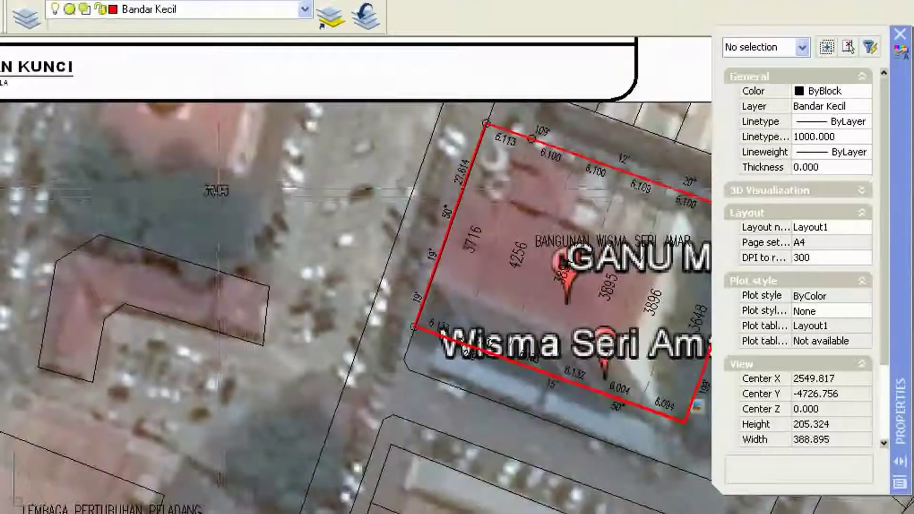
{"action": "scroll", "coordinate": [326, 221], "scroll_direction": "down", "scroll_amount": 3}
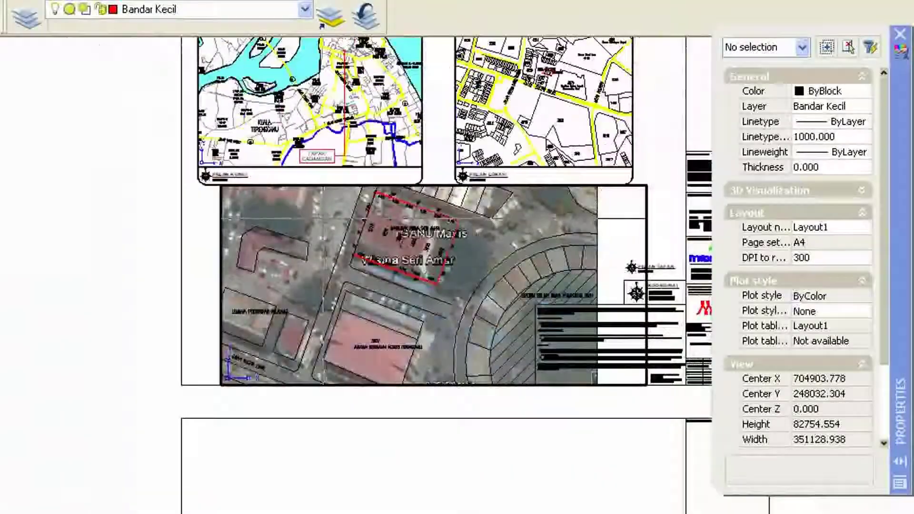
{"action": "scroll", "coordinate": [538, 117], "scroll_direction": "up", "scroll_amount": 3}
{"action": "scroll", "coordinate": [538, 117], "scroll_direction": "up", "scroll_amount": 2}
{"action": "scroll", "coordinate": [538, 117], "scroll_direction": "up", "scroll_amount": 1}
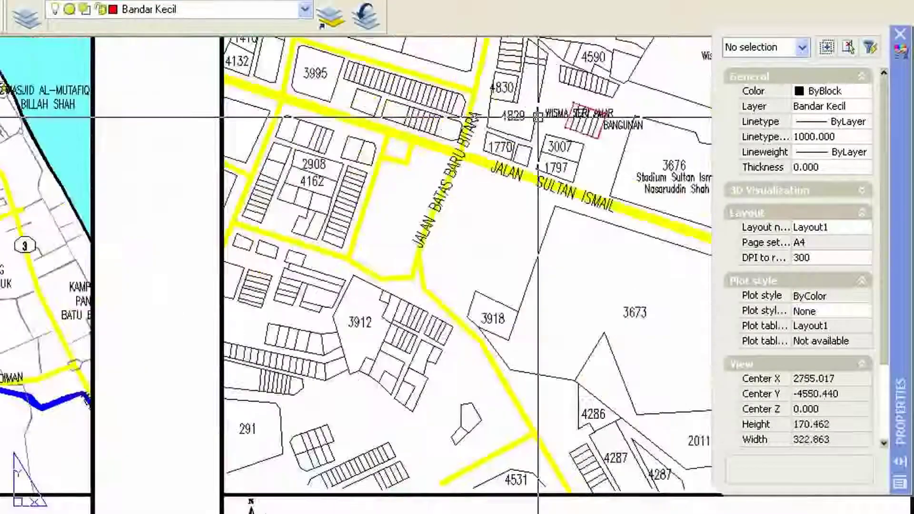
{"action": "scroll", "coordinate": [538, 116], "scroll_direction": "down", "scroll_amount": 3}
{"action": "scroll", "coordinate": [428, 205], "scroll_direction": "down", "scroll_amount": 1}
{"action": "scroll", "coordinate": [317, 293], "scroll_direction": "up", "scroll_amount": 5}
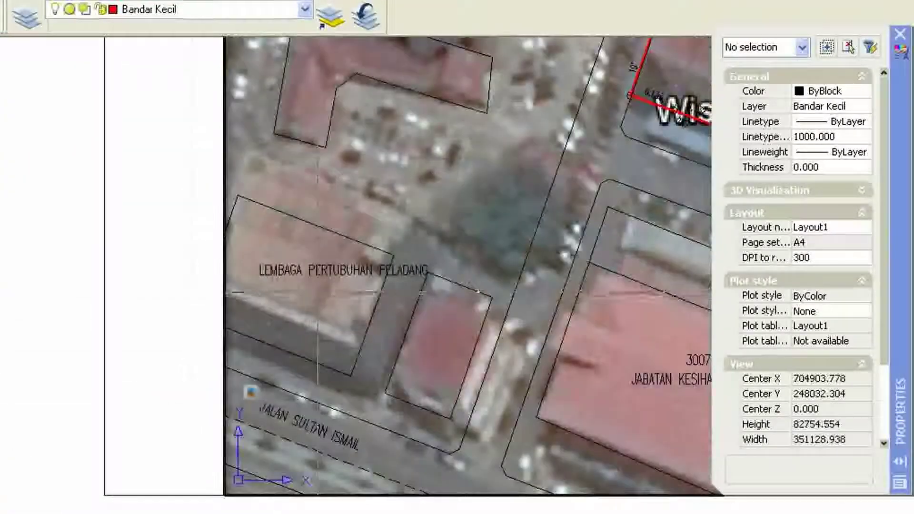
Copy the LEMBAGA PERTUBUHAN PELADANG label one line down and change it to LOT 1770
{"action": "left_click_drag", "start_coordinate": [318, 293], "coordinate": [344, 285]}
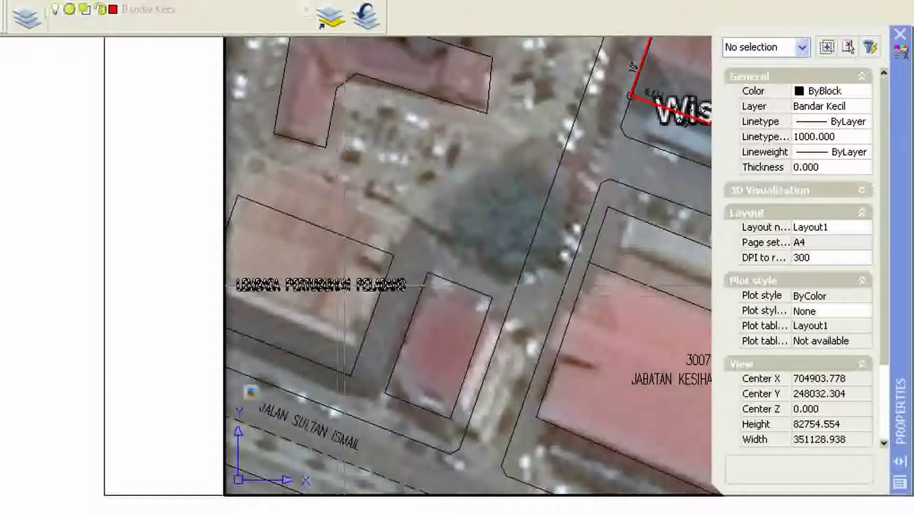
{"action": "left_click", "coordinate": [328, 286]}
{"action": "left_click", "coordinate": [328, 314]}
{"action": "double_click", "coordinate": [337, 322]}
{"action": "type", "text": "LOT 1770"}
{"action": "left_click", "coordinate": [176, 292]}
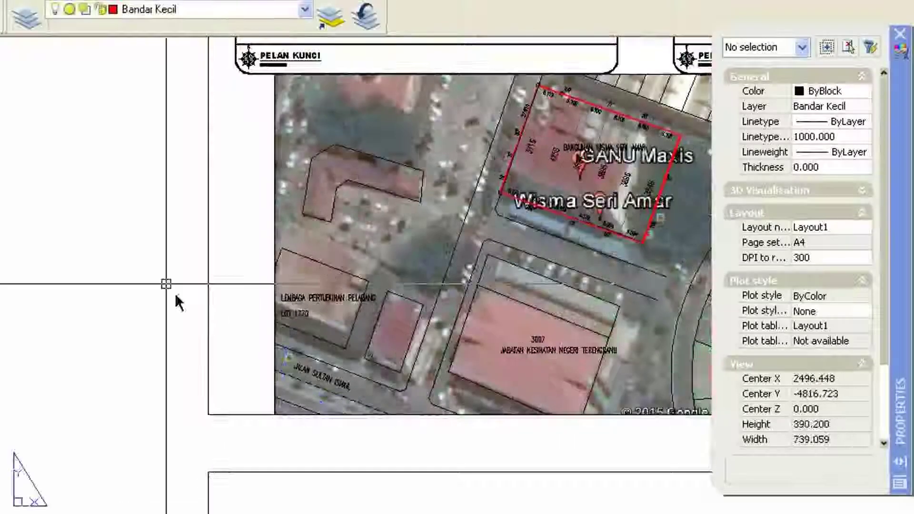
Zoom back out to view the full Layout1 sheet
{"action": "scroll", "coordinate": [167, 284], "scroll_direction": "down", "scroll_amount": 5}
{"action": "scroll", "coordinate": [349, 146], "scroll_direction": "up", "scroll_amount": 9}
{"action": "scroll", "coordinate": [348, 146], "scroll_direction": "down", "scroll_amount": 8}
{"action": "scroll", "coordinate": [377, 167], "scroll_direction": "up", "scroll_amount": 2}
{"action": "scroll", "coordinate": [378, 167], "scroll_direction": "down", "scroll_amount": 3}
{"action": "scroll", "coordinate": [371, 202], "scroll_direction": "up", "scroll_amount": 9}
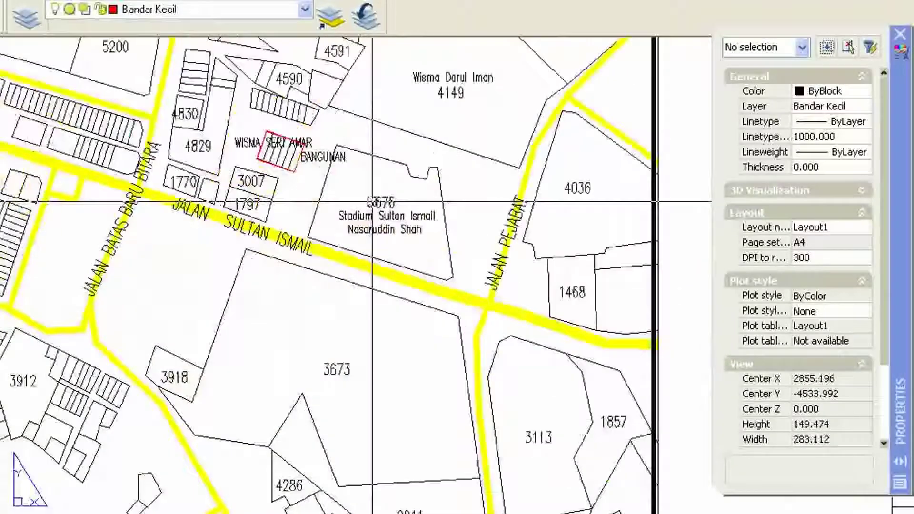
{"action": "scroll", "coordinate": [327, 327], "scroll_direction": "down", "scroll_amount": 9}
{"action": "scroll", "coordinate": [285, 301], "scroll_direction": "up", "scroll_amount": 4}
{"action": "scroll", "coordinate": [314, 293], "scroll_direction": "down", "scroll_amount": 1}
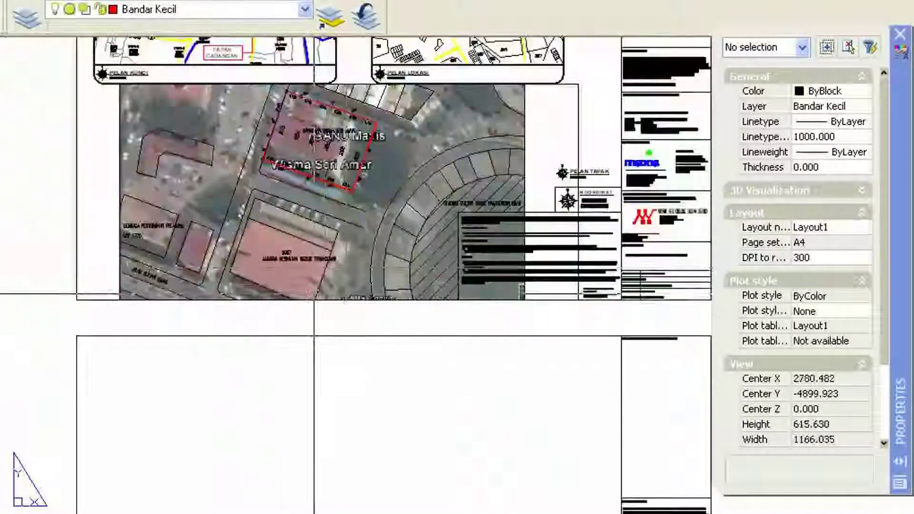
{"action": "scroll", "coordinate": [330, 310], "scroll_direction": "down", "scroll_amount": 1}
{"action": "scroll", "coordinate": [322, 185], "scroll_direction": "up", "scroll_amount": 3}
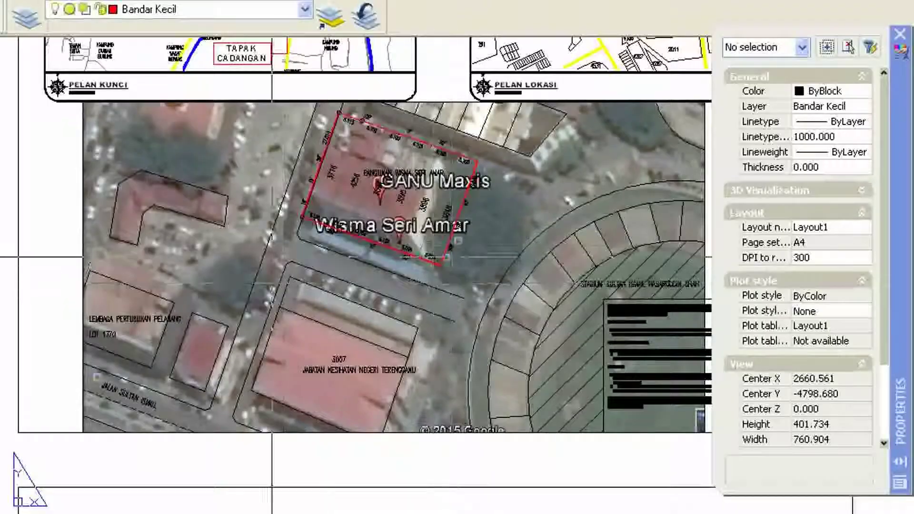
{"action": "scroll", "coordinate": [245, 117], "scroll_direction": "up", "scroll_amount": 3}
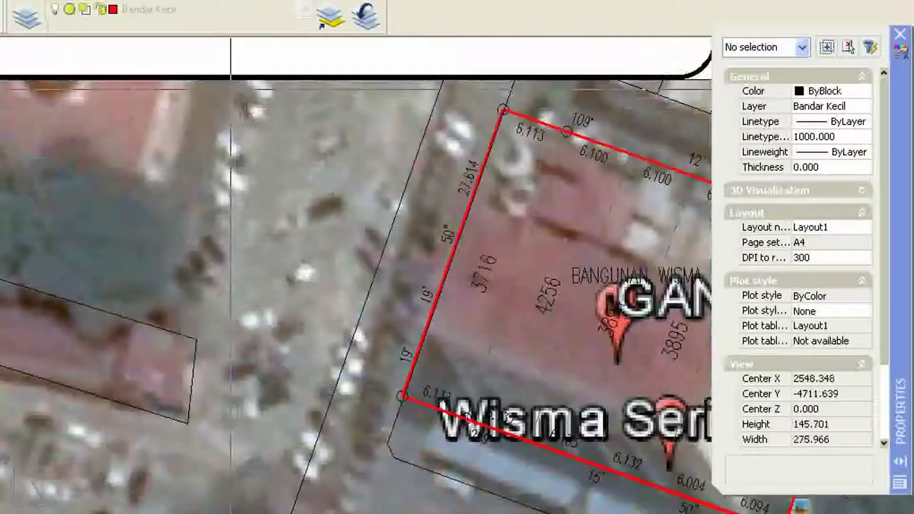
{"action": "scroll", "coordinate": [200, 230], "scroll_direction": "down", "scroll_amount": 3}
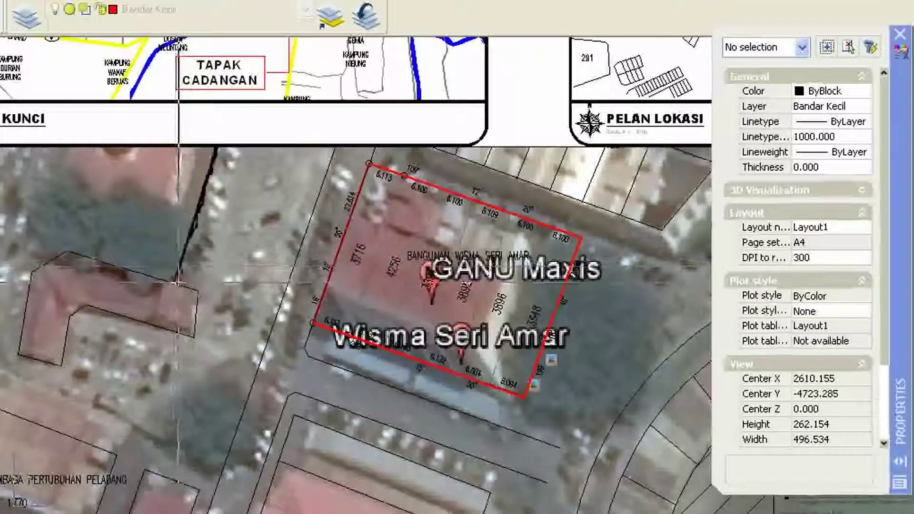
{"action": "scroll", "coordinate": [296, 241], "scroll_direction": "down", "scroll_amount": 3}
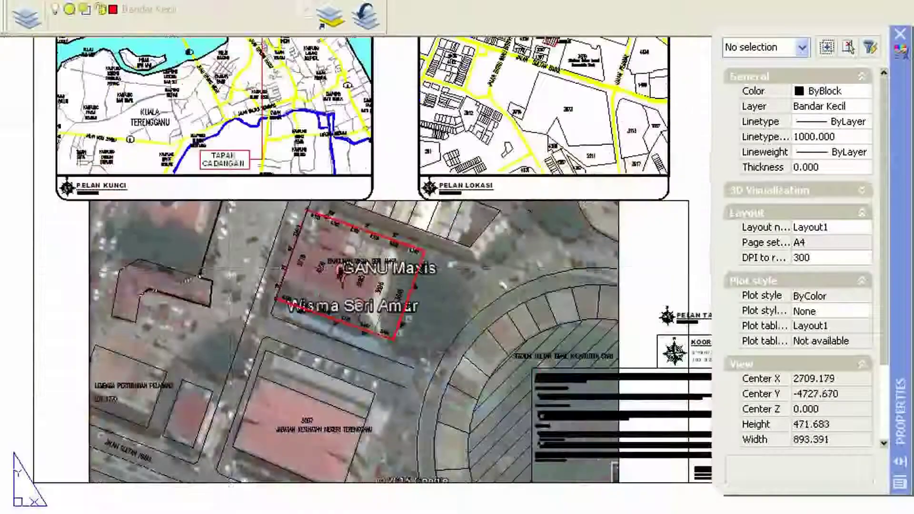
{"action": "scroll", "coordinate": [215, 293], "scroll_direction": "up", "scroll_amount": 3}
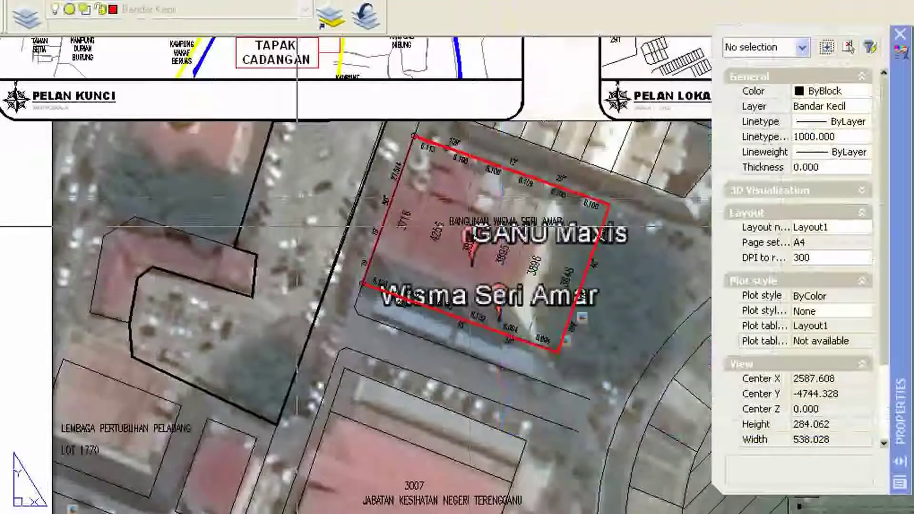
{"action": "scroll", "coordinate": [357, 257], "scroll_direction": "down", "scroll_amount": 5}
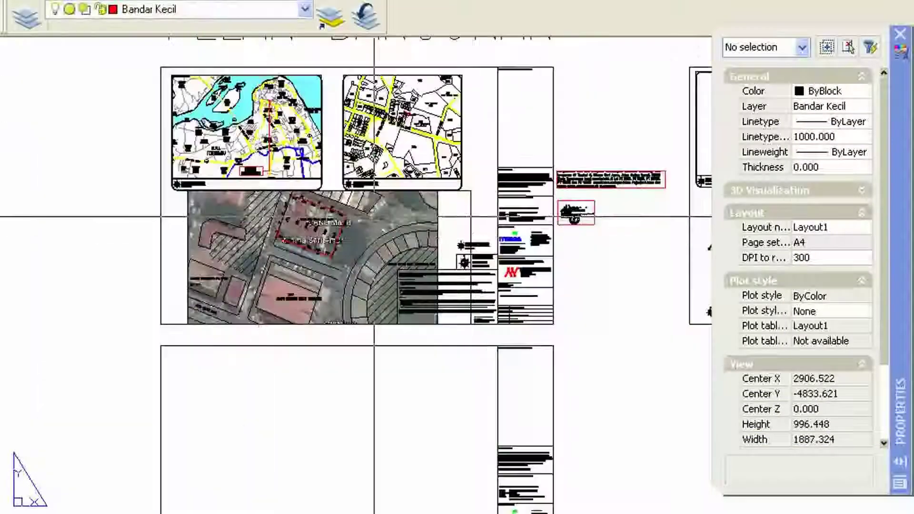
{"action": "scroll", "coordinate": [391, 238], "scroll_direction": "up", "scroll_amount": 4}
Select the hatch and give it colour 107 from the colour picker
{"action": "left_click", "coordinate": [392, 247]}
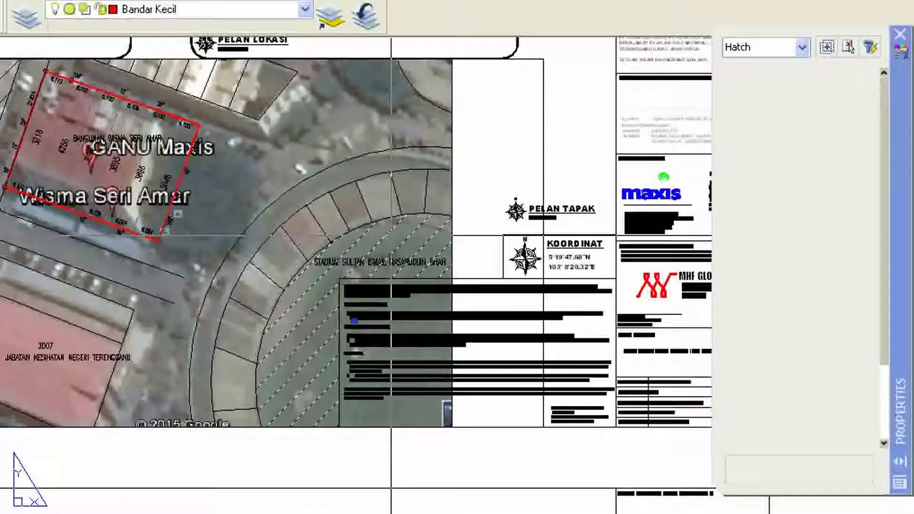
{"action": "left_click", "coordinate": [853, 109]}
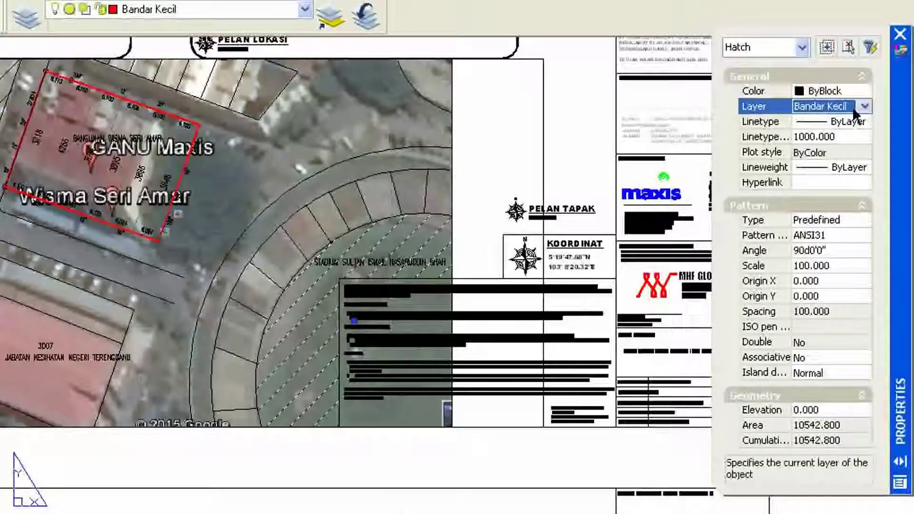
{"action": "left_click", "coordinate": [828, 90]}
{"action": "left_click", "coordinate": [863, 90]}
{"action": "left_click", "coordinate": [819, 223]}
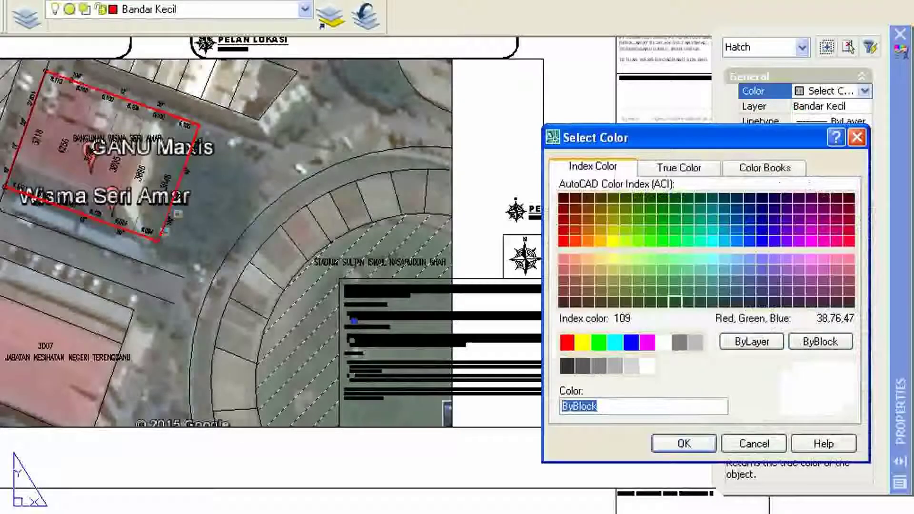
{"action": "key", "text": "Return"}
{"action": "scroll", "coordinate": [357, 257], "scroll_direction": "down", "scroll_amount": 5}
{"action": "scroll", "coordinate": [357, 257], "scroll_direction": "up", "scroll_amount": 4}
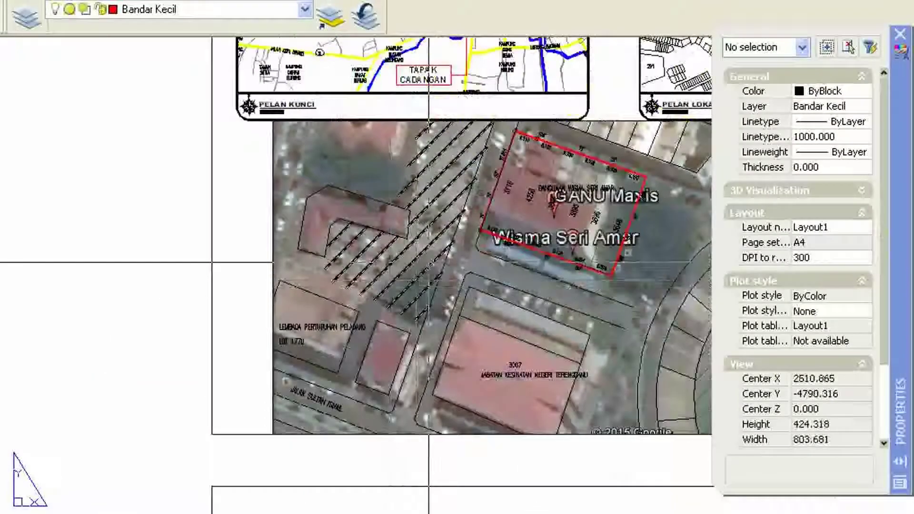
Change the hatch colour to 252 and deselect it
{"action": "left_click", "coordinate": [828, 91]}
{"action": "left_click", "coordinate": [864, 91]}
{"action": "left_click", "coordinate": [823, 205]}
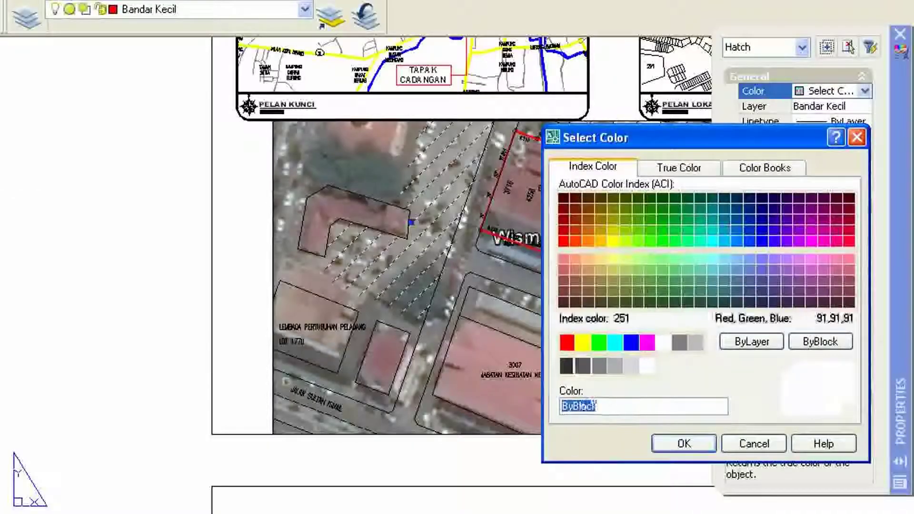
{"action": "left_click", "coordinate": [683, 444]}
{"action": "key", "text": "Escape"}
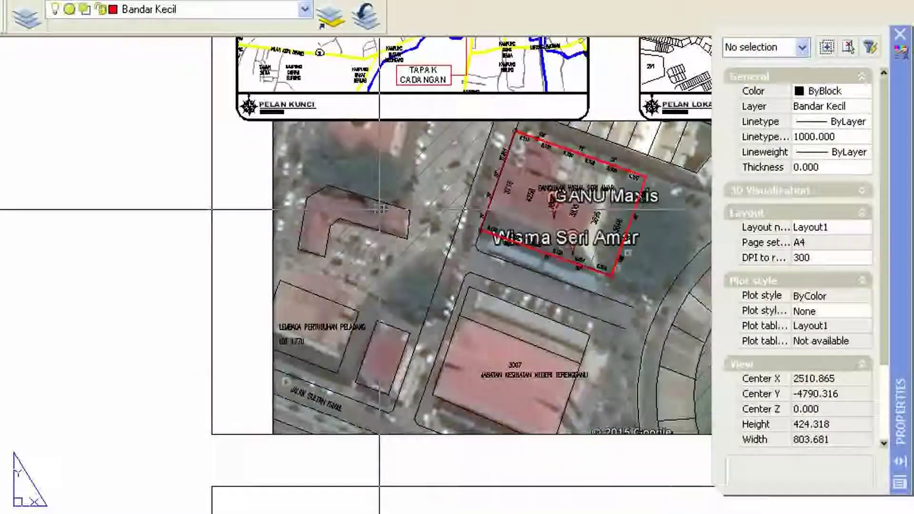
{"action": "scroll", "coordinate": [457, 257], "scroll_direction": "down", "scroll_amount": 2}
{"action": "scroll", "coordinate": [457, 257], "scroll_direction": "up", "scroll_amount": 2}
{"action": "double_click", "coordinate": [456, 286]}
{"action": "scroll", "coordinate": [457, 295], "scroll_direction": "up", "scroll_amount": 2}
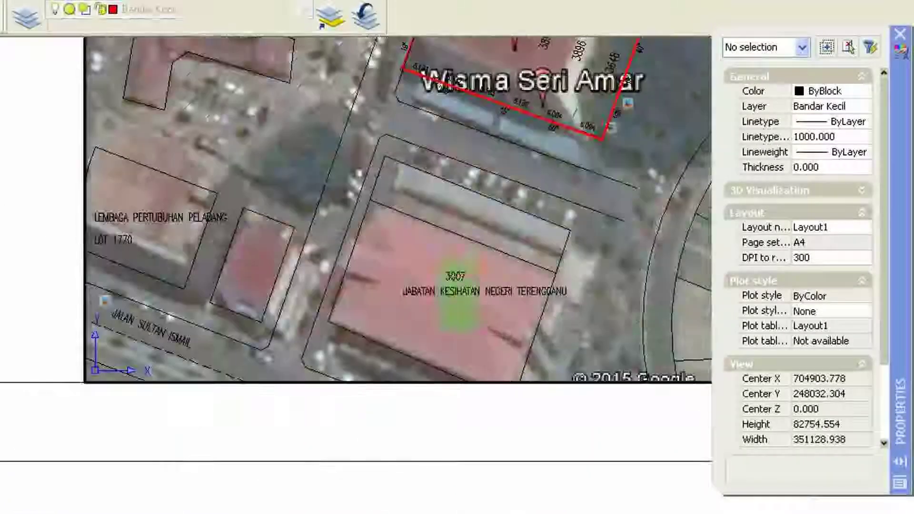
{"action": "scroll", "coordinate": [478, 448], "scroll_direction": "down", "scroll_amount": 3}
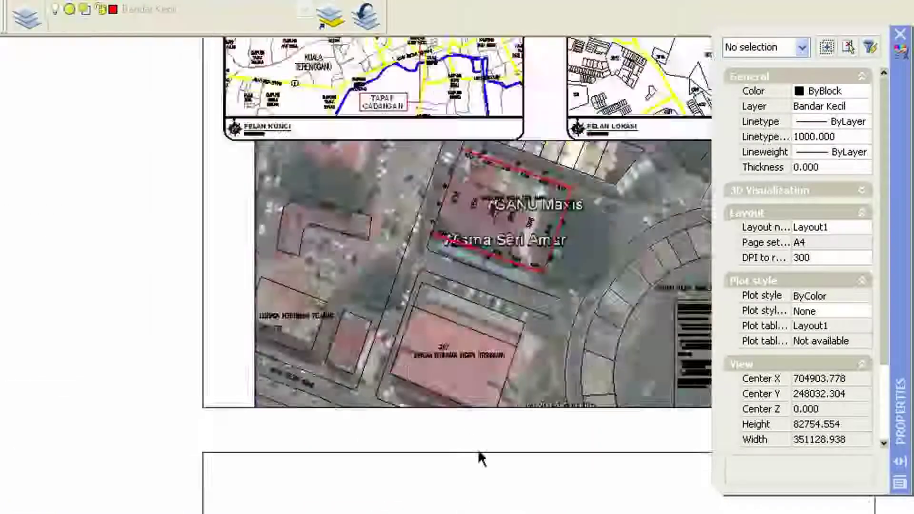
{"action": "scroll", "coordinate": [478, 449], "scroll_direction": "up", "scroll_amount": 2}
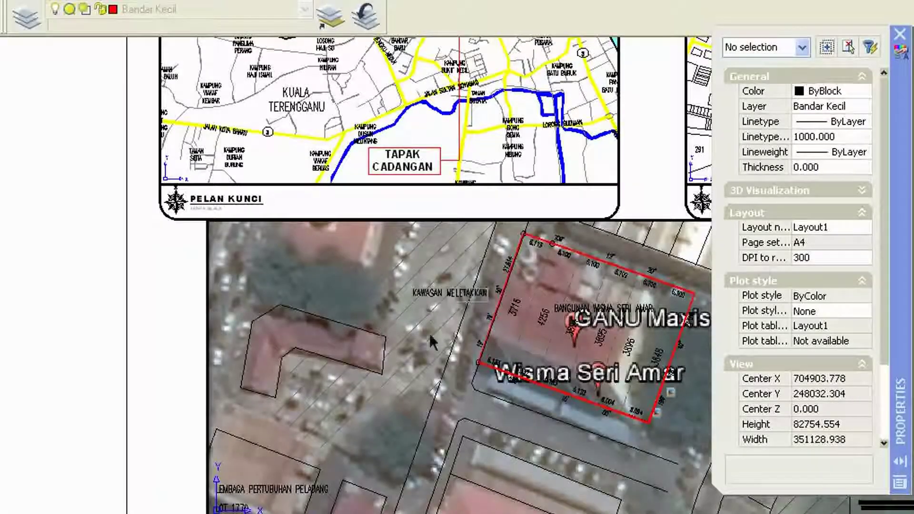
{"action": "scroll", "coordinate": [431, 334], "scroll_direction": "up", "scroll_amount": 3}
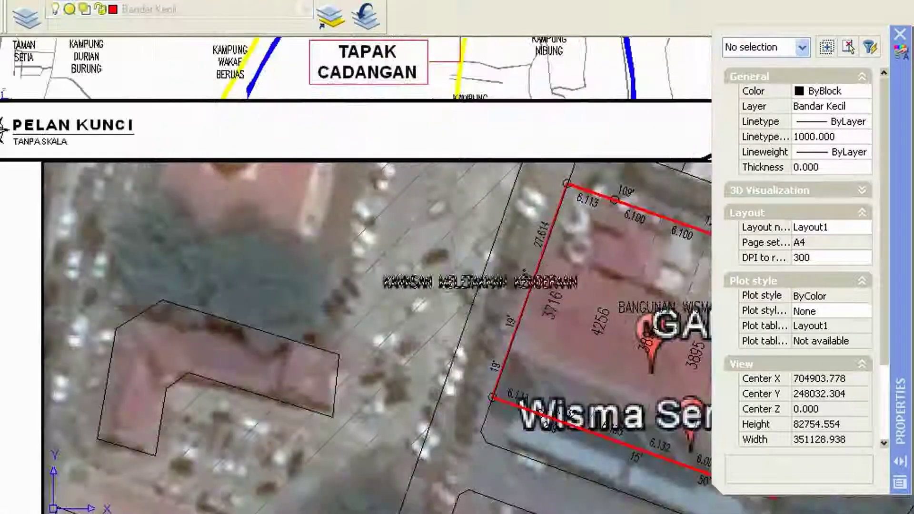
{"action": "scroll", "coordinate": [403, 308], "scroll_direction": "down", "scroll_amount": 3}
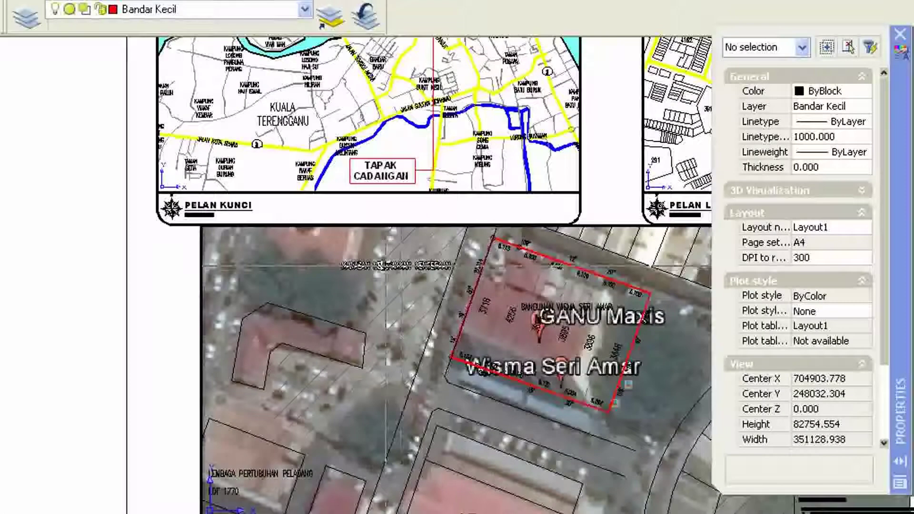
{"action": "scroll", "coordinate": [385, 268], "scroll_direction": "up", "scroll_amount": 3}
{"action": "scroll", "coordinate": [391, 312], "scroll_direction": "up", "scroll_amount": 4}
{"action": "scroll", "coordinate": [408, 300], "scroll_direction": "down", "scroll_amount": 2}
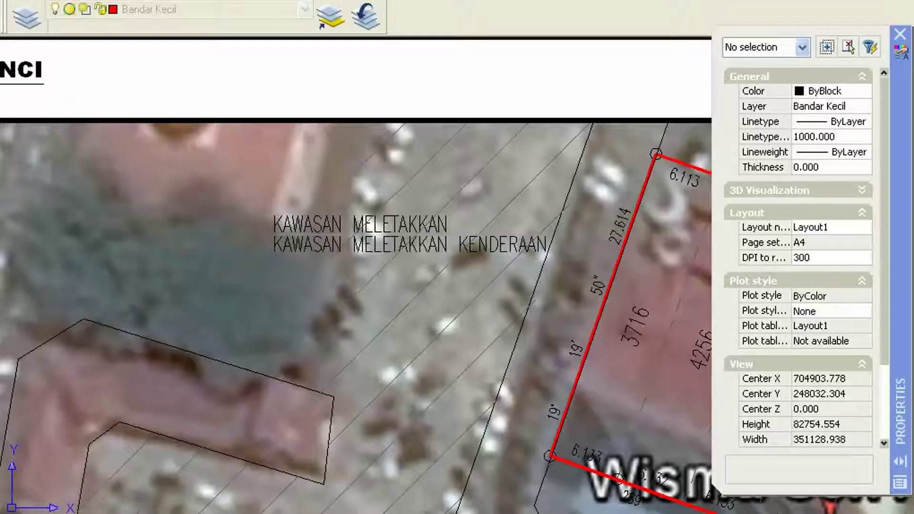
{"action": "scroll", "coordinate": [334, 239], "scroll_direction": "up", "scroll_amount": 2}
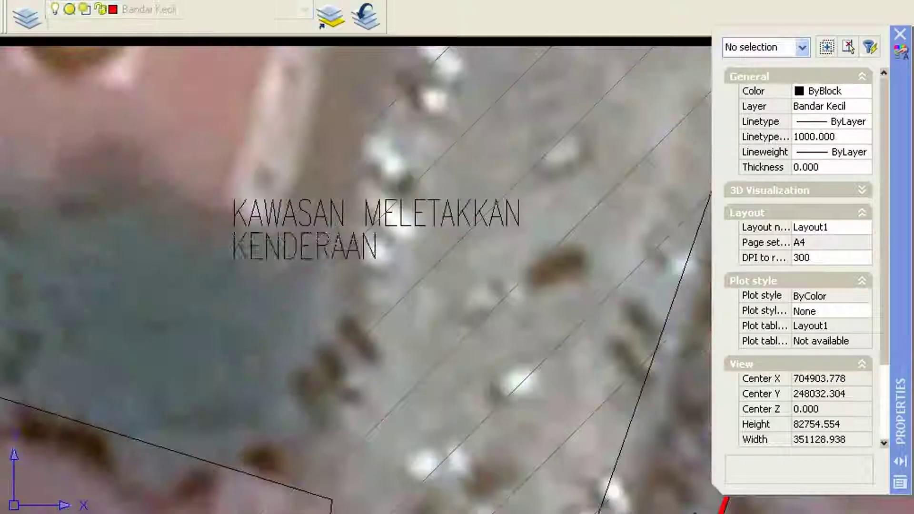
{"action": "scroll", "coordinate": [333, 285], "scroll_direction": "down", "scroll_amount": 4}
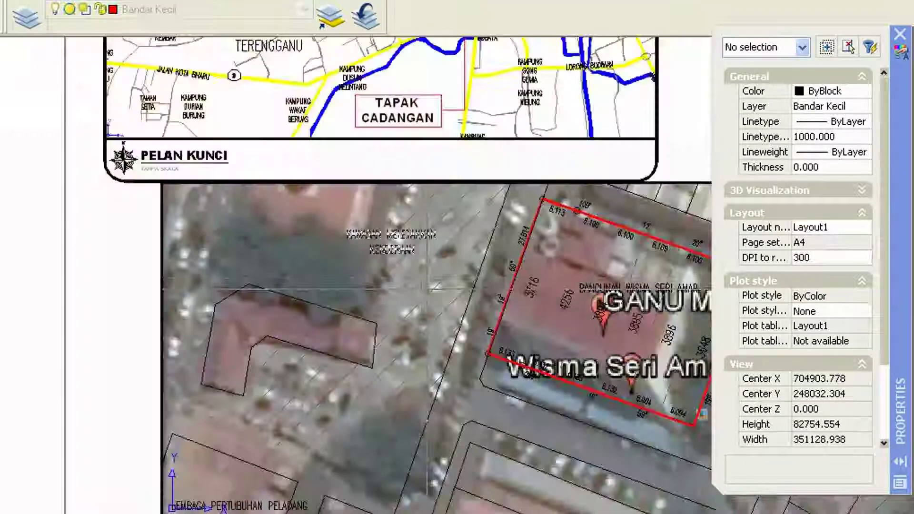
{"action": "double_click", "coordinate": [94, 126]}
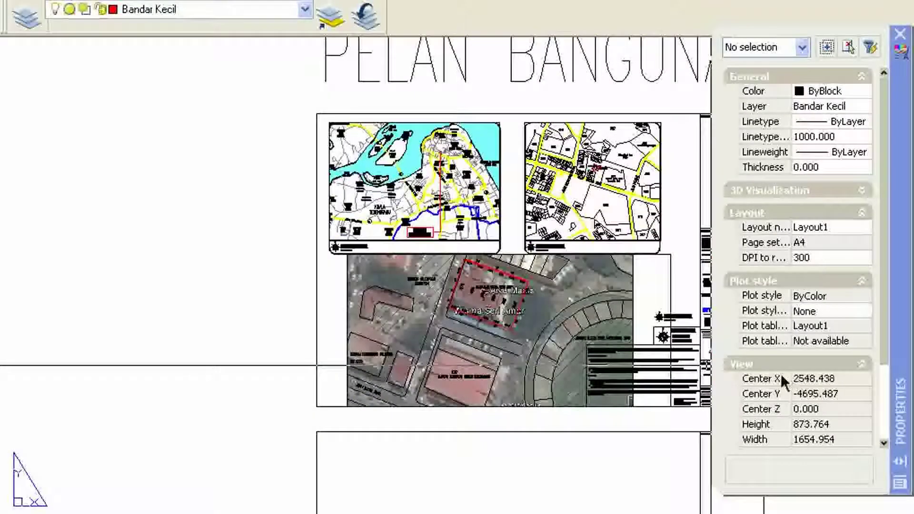
{"action": "scroll", "coordinate": [447, 184], "scroll_direction": "up", "scroll_amount": 5}
{"action": "scroll", "coordinate": [448, 184], "scroll_direction": "down", "scroll_amount": 1}
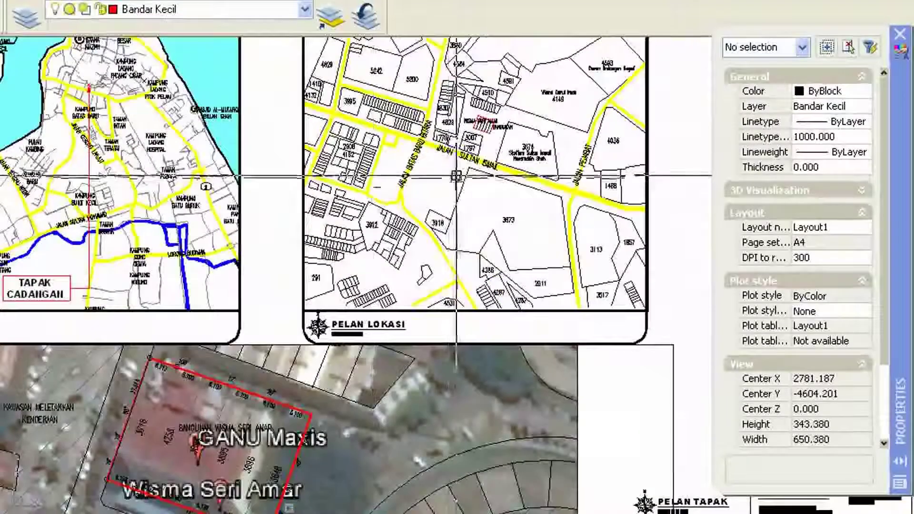
{"action": "scroll", "coordinate": [447, 184], "scroll_direction": "down", "scroll_amount": 3}
{"action": "scroll", "coordinate": [481, 157], "scroll_direction": "up", "scroll_amount": 7}
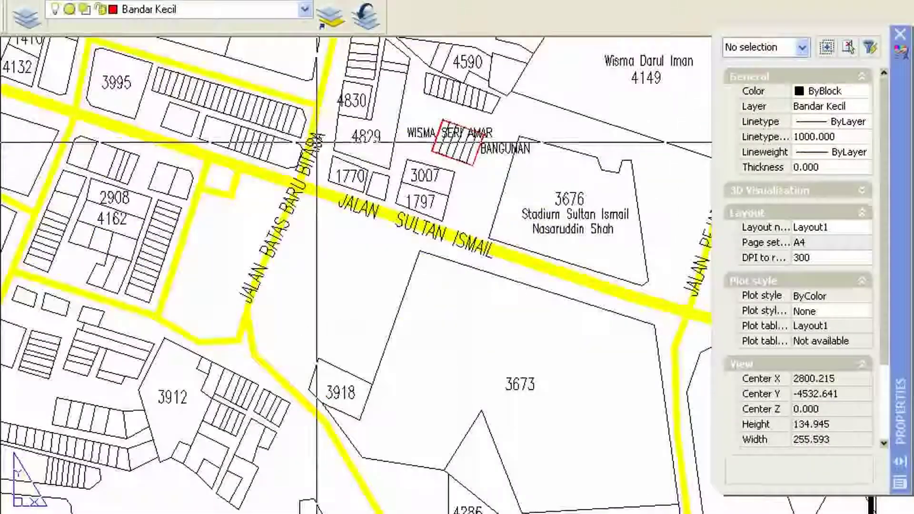
{"action": "scroll", "coordinate": [417, 135], "scroll_direction": "down", "scroll_amount": 8}
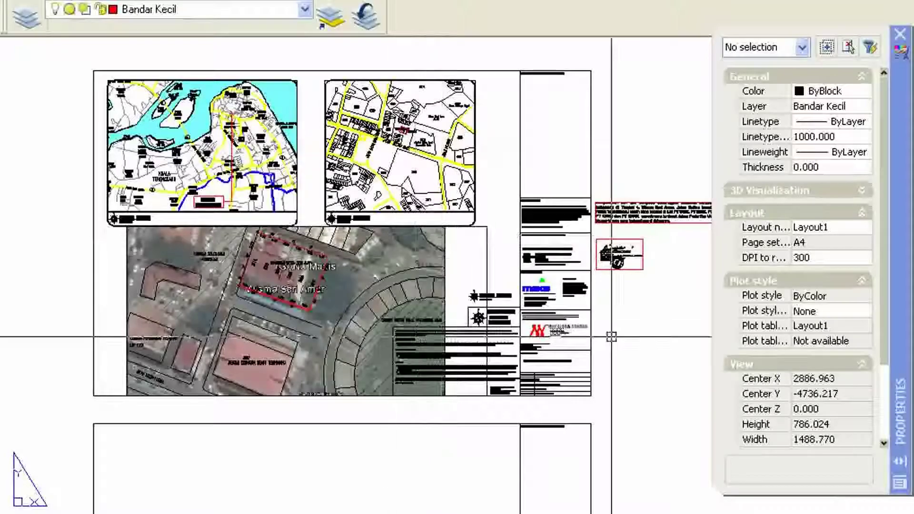
{"action": "scroll", "coordinate": [229, 299], "scroll_direction": "up", "scroll_amount": 2}
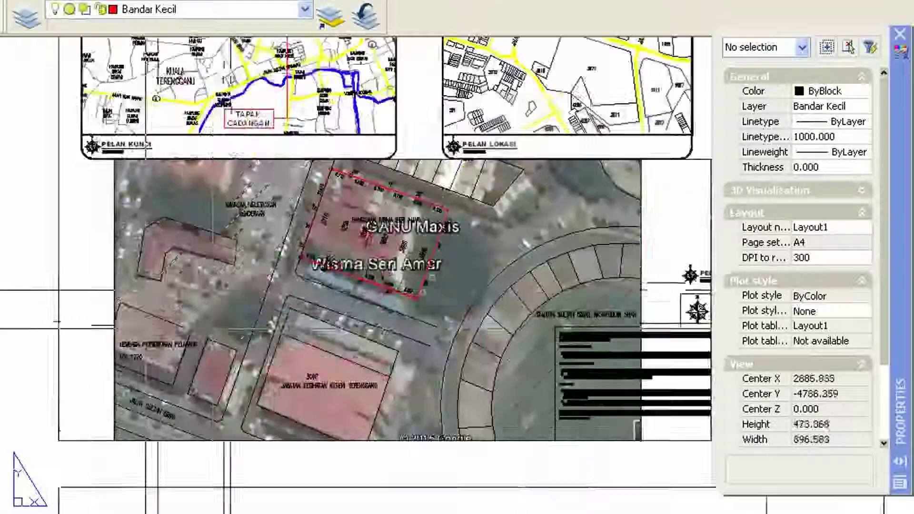
{"action": "scroll", "coordinate": [152, 369], "scroll_direction": "up", "scroll_amount": 4}
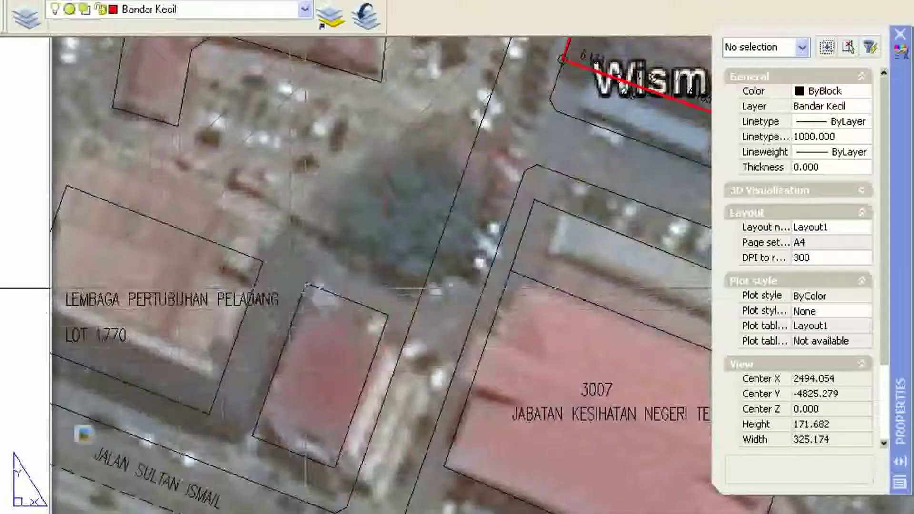
{"action": "scroll", "coordinate": [307, 287], "scroll_direction": "down", "scroll_amount": 7}
{"action": "scroll", "coordinate": [305, 305], "scroll_direction": "up", "scroll_amount": 4}
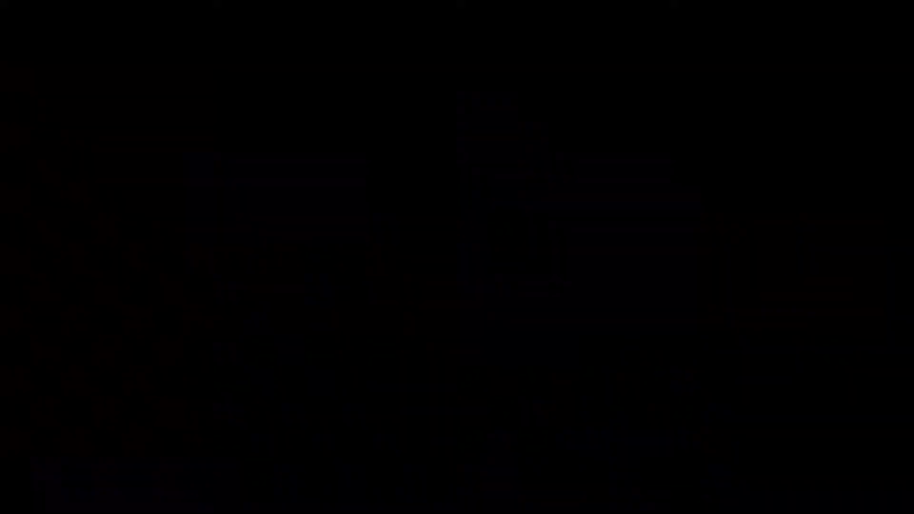
Zoom out in model space to view the satellite image and traced linework
{"action": "scroll", "coordinate": [297, 151], "scroll_direction": "down", "scroll_amount": 5}
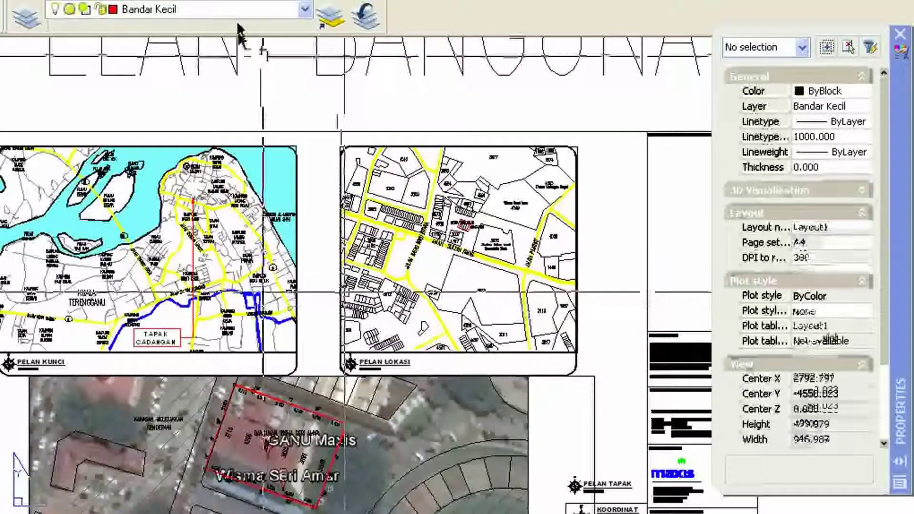
Turn off the satellite image layer from the Layer dropdown
{"action": "left_click", "coordinate": [214, 9]}
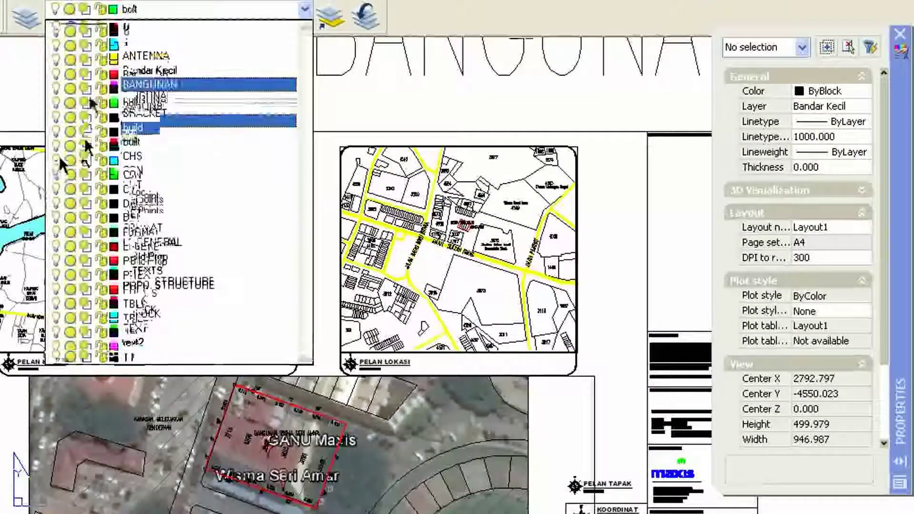
{"action": "key", "text": "Escape"}
{"action": "scroll", "coordinate": [410, 256], "scroll_direction": "down", "scroll_amount": 3}
{"action": "scroll", "coordinate": [410, 256], "scroll_direction": "up", "scroll_amount": 2}
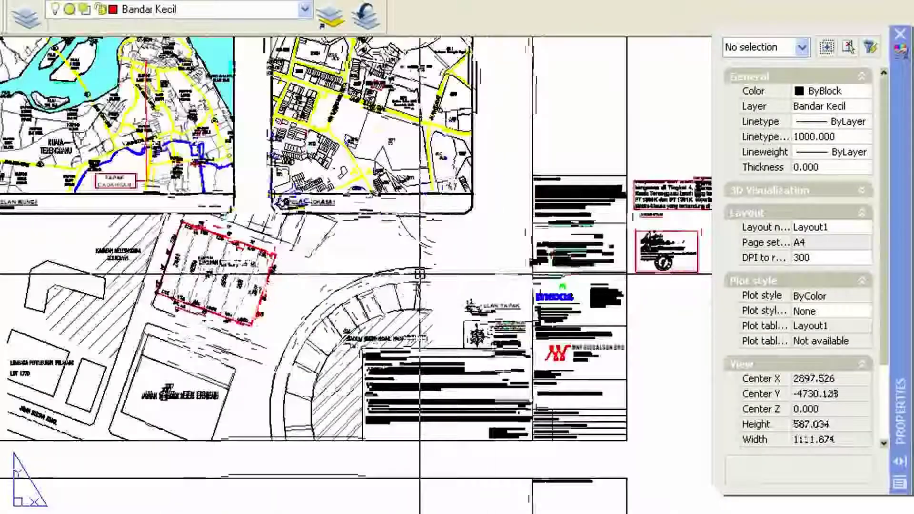
{"action": "scroll", "coordinate": [411, 256], "scroll_direction": "down", "scroll_amount": 3}
{"action": "scroll", "coordinate": [334, 251], "scroll_direction": "up", "scroll_amount": 2}
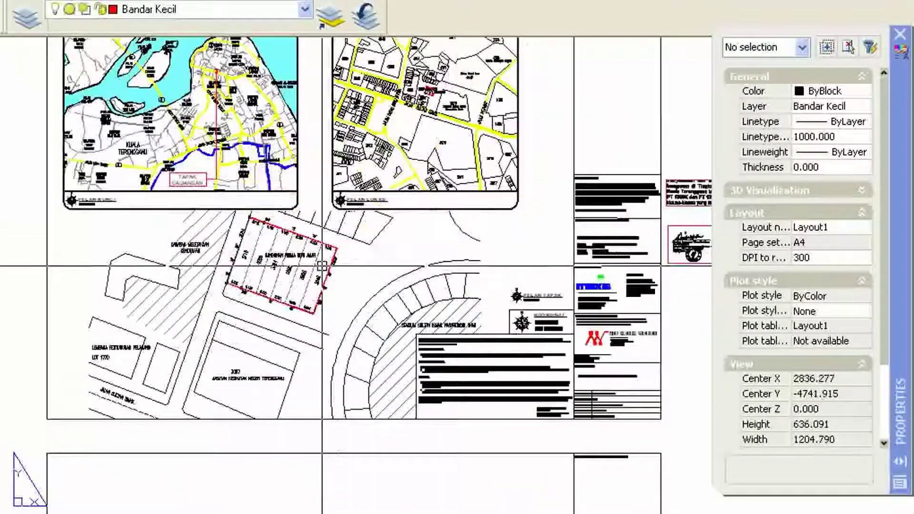
Zoom around the line-only site plan under the PELAN TAPAK 1:300 title
{"action": "scroll", "coordinate": [294, 307], "scroll_direction": "up", "scroll_amount": 5}
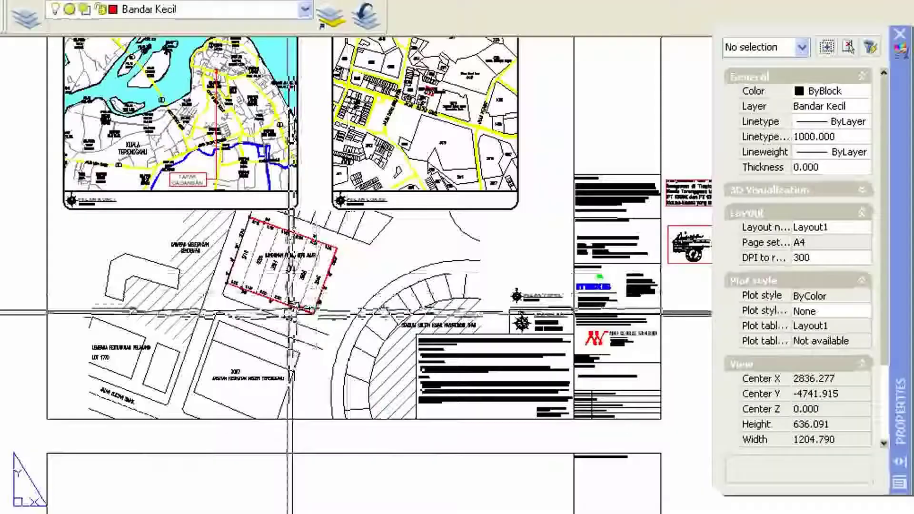
{"action": "scroll", "coordinate": [273, 307], "scroll_direction": "up", "scroll_amount": 5}
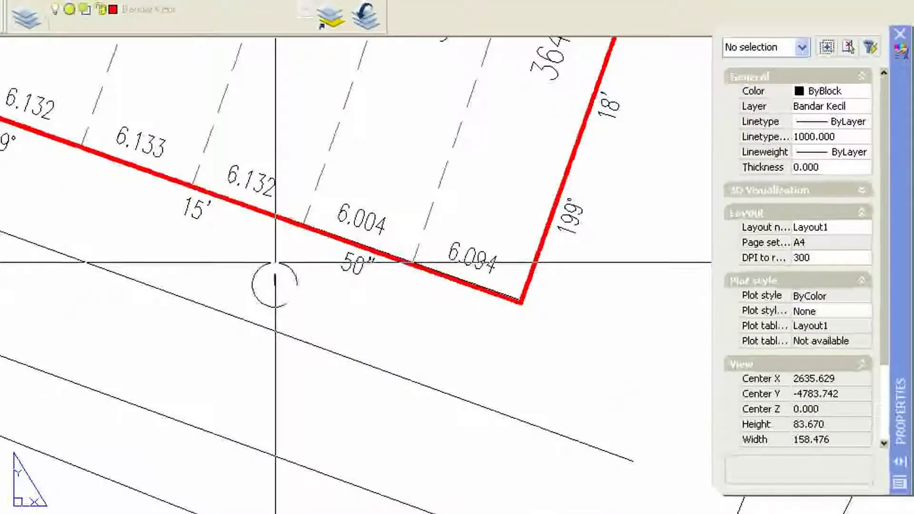
{"action": "scroll", "coordinate": [275, 261], "scroll_direction": "down", "scroll_amount": 8}
{"action": "scroll", "coordinate": [143, 267], "scroll_direction": "up", "scroll_amount": 2}
{"action": "scroll", "coordinate": [167, 271], "scroll_direction": "down", "scroll_amount": 5}
{"action": "scroll", "coordinate": [364, 286], "scroll_direction": "up", "scroll_amount": 9}
{"action": "scroll", "coordinate": [296, 285], "scroll_direction": "up", "scroll_amount": 4}
{"action": "scroll", "coordinate": [453, 234], "scroll_direction": "down", "scroll_amount": 9}
{"action": "scroll", "coordinate": [302, 251], "scroll_direction": "down", "scroll_amount": 5}
{"action": "scroll", "coordinate": [335, 255], "scroll_direction": "up", "scroll_amount": 4}
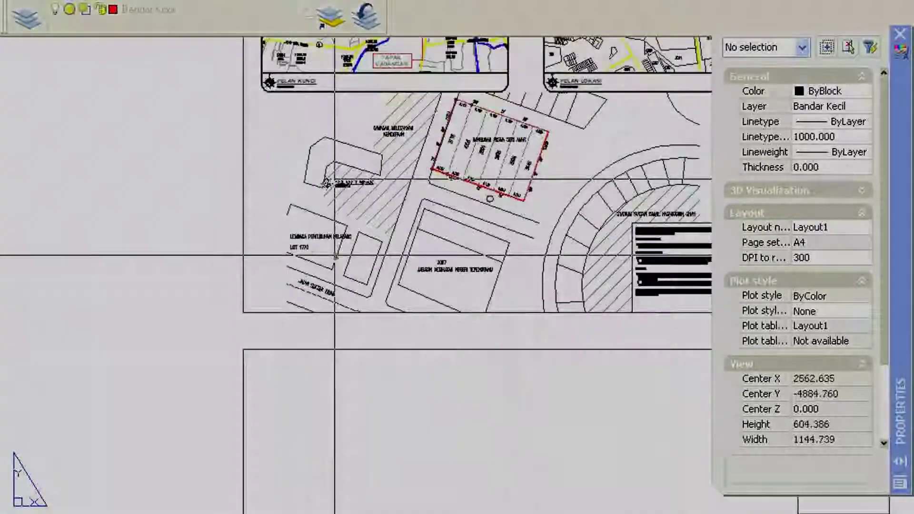
{"action": "scroll", "coordinate": [286, 307], "scroll_direction": "up", "scroll_amount": 5}
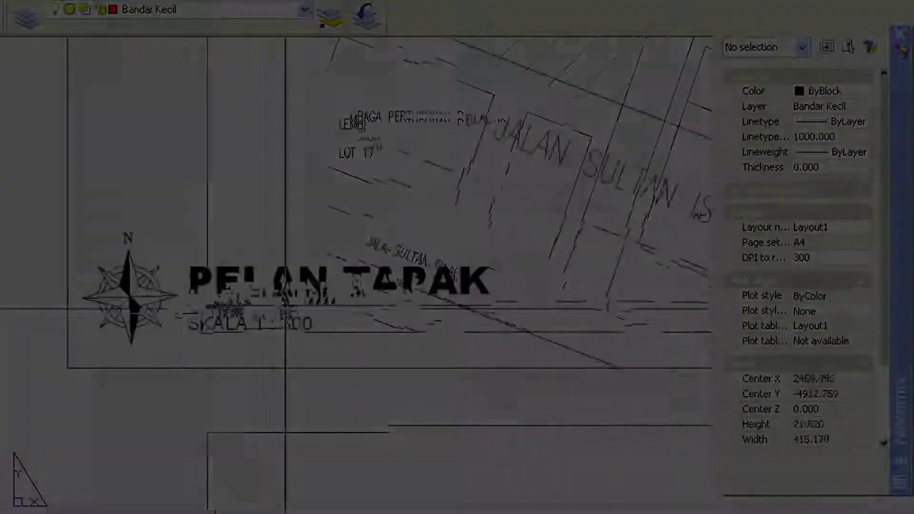